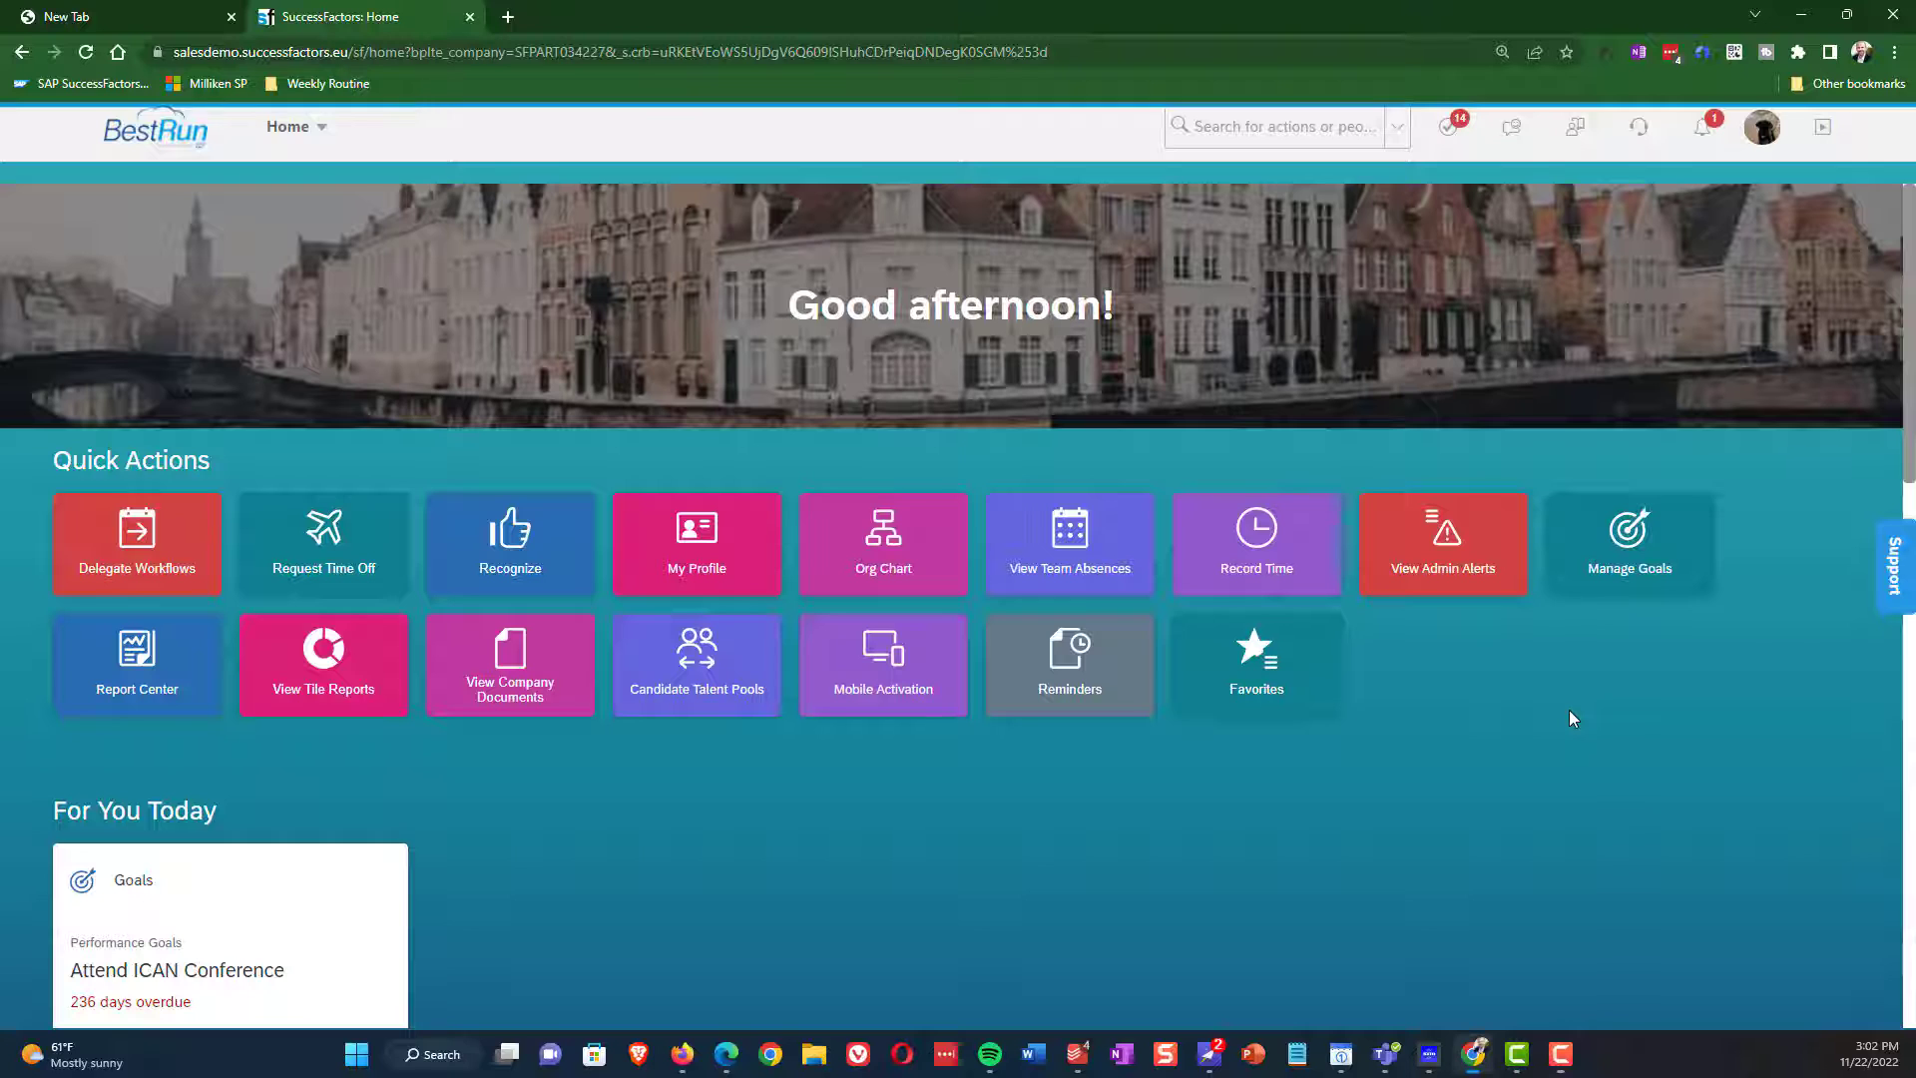
- Search for 'manage business confi' and open Manage Business Configuration from the results
left_click(1309, 130)
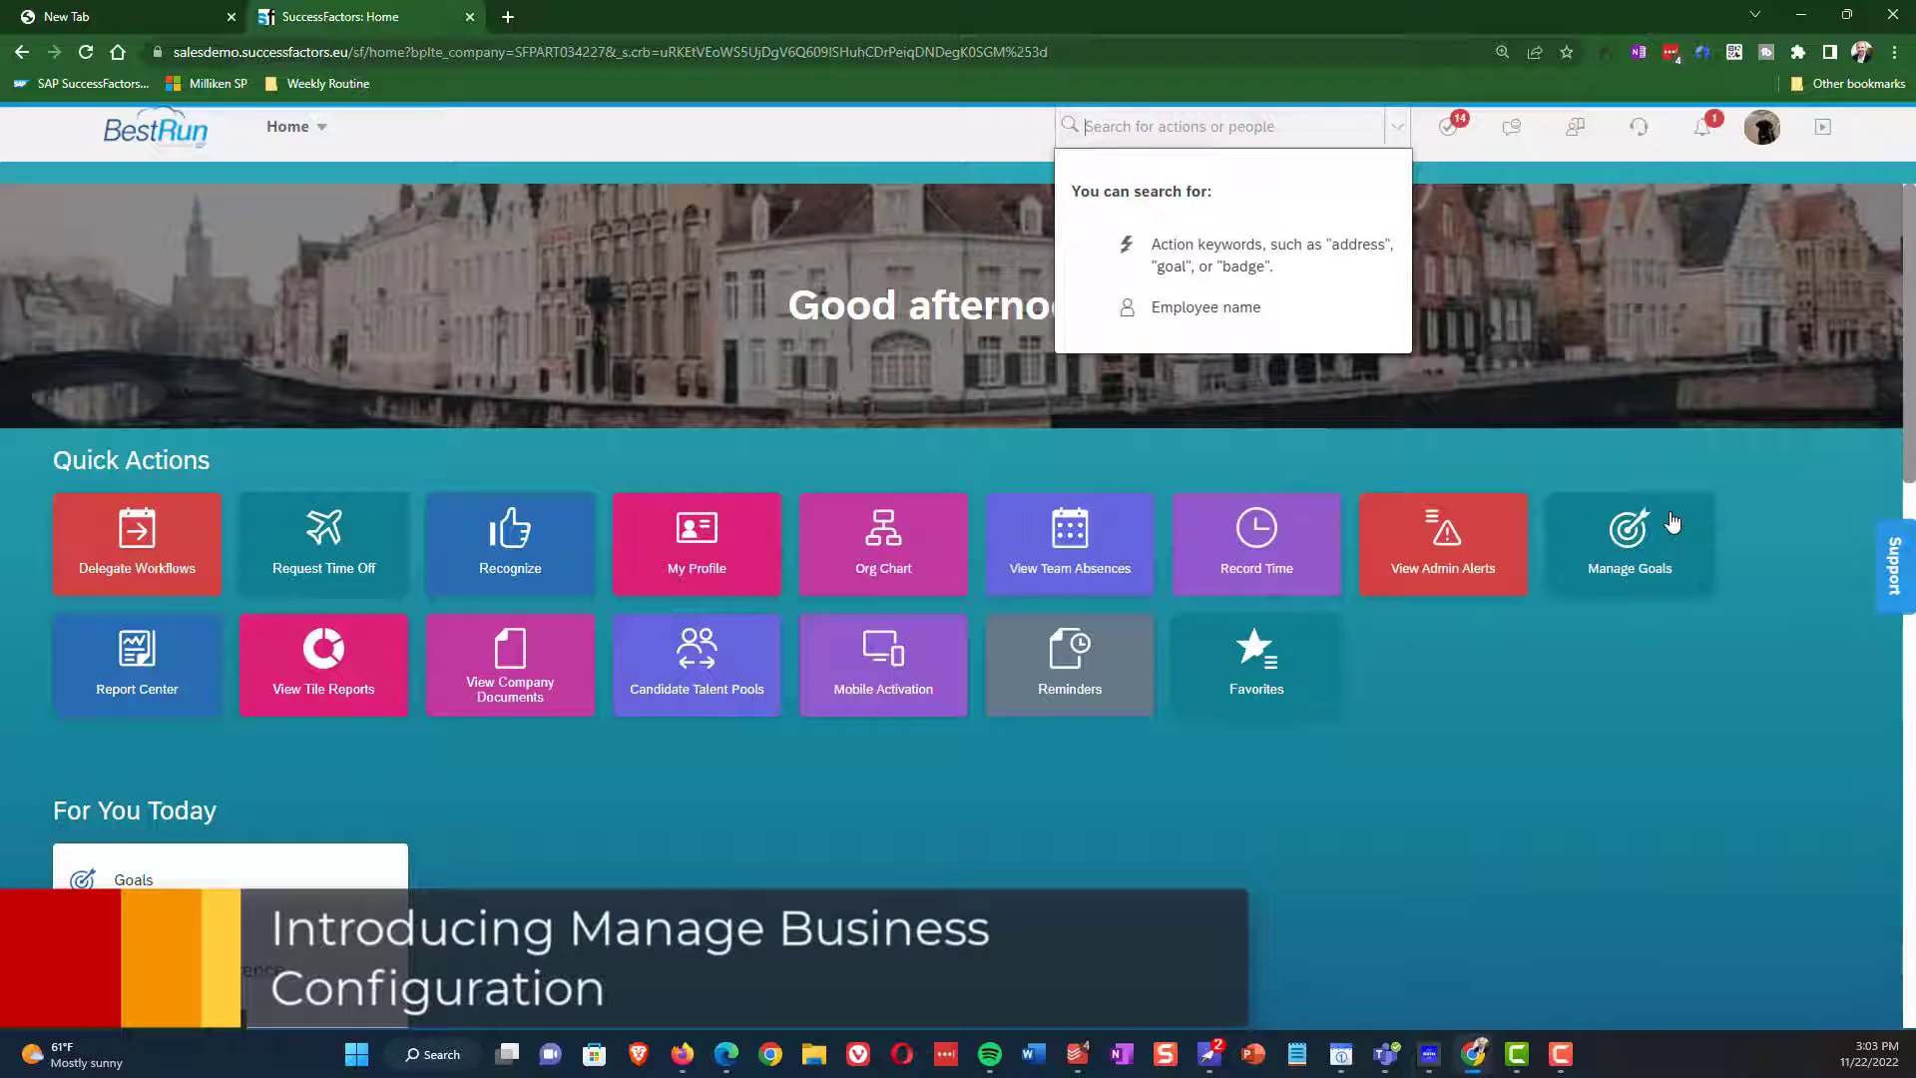
type("manage")
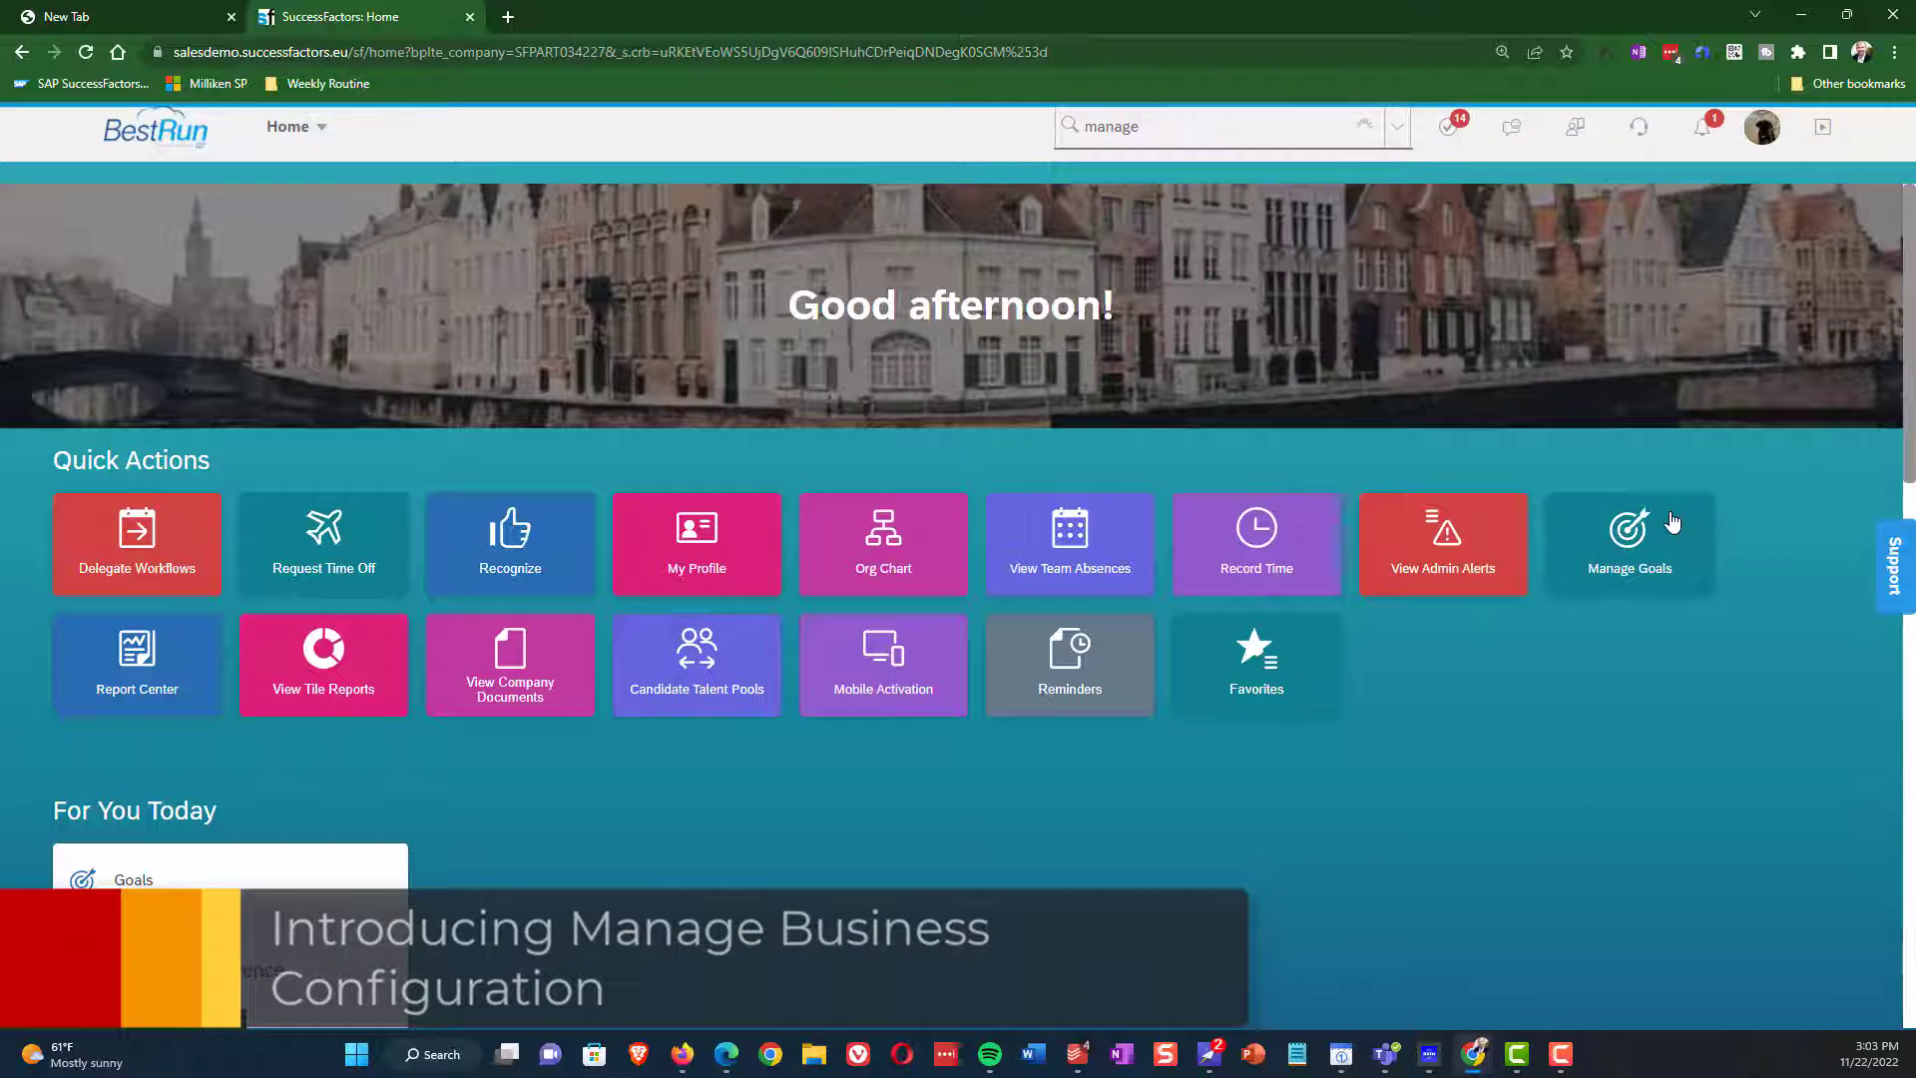
type(" business confi")
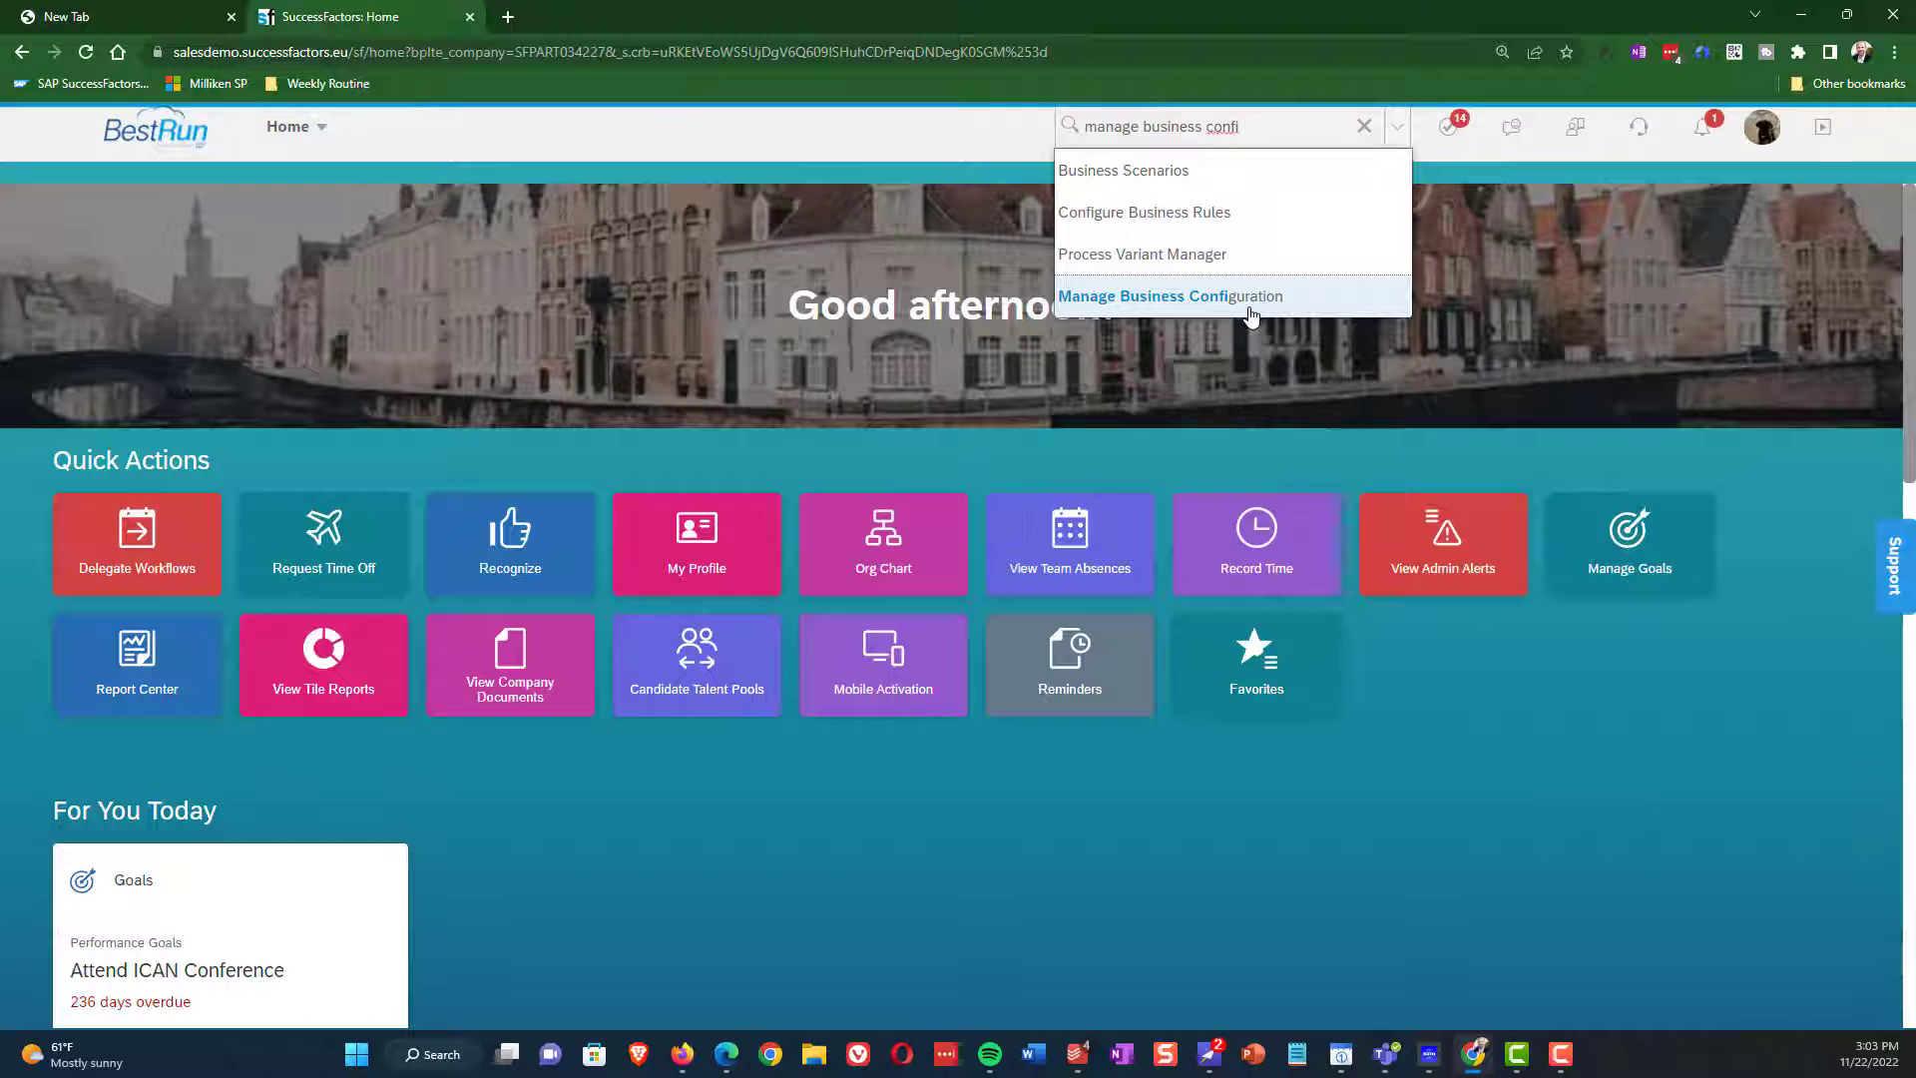
left_click(1249, 311)
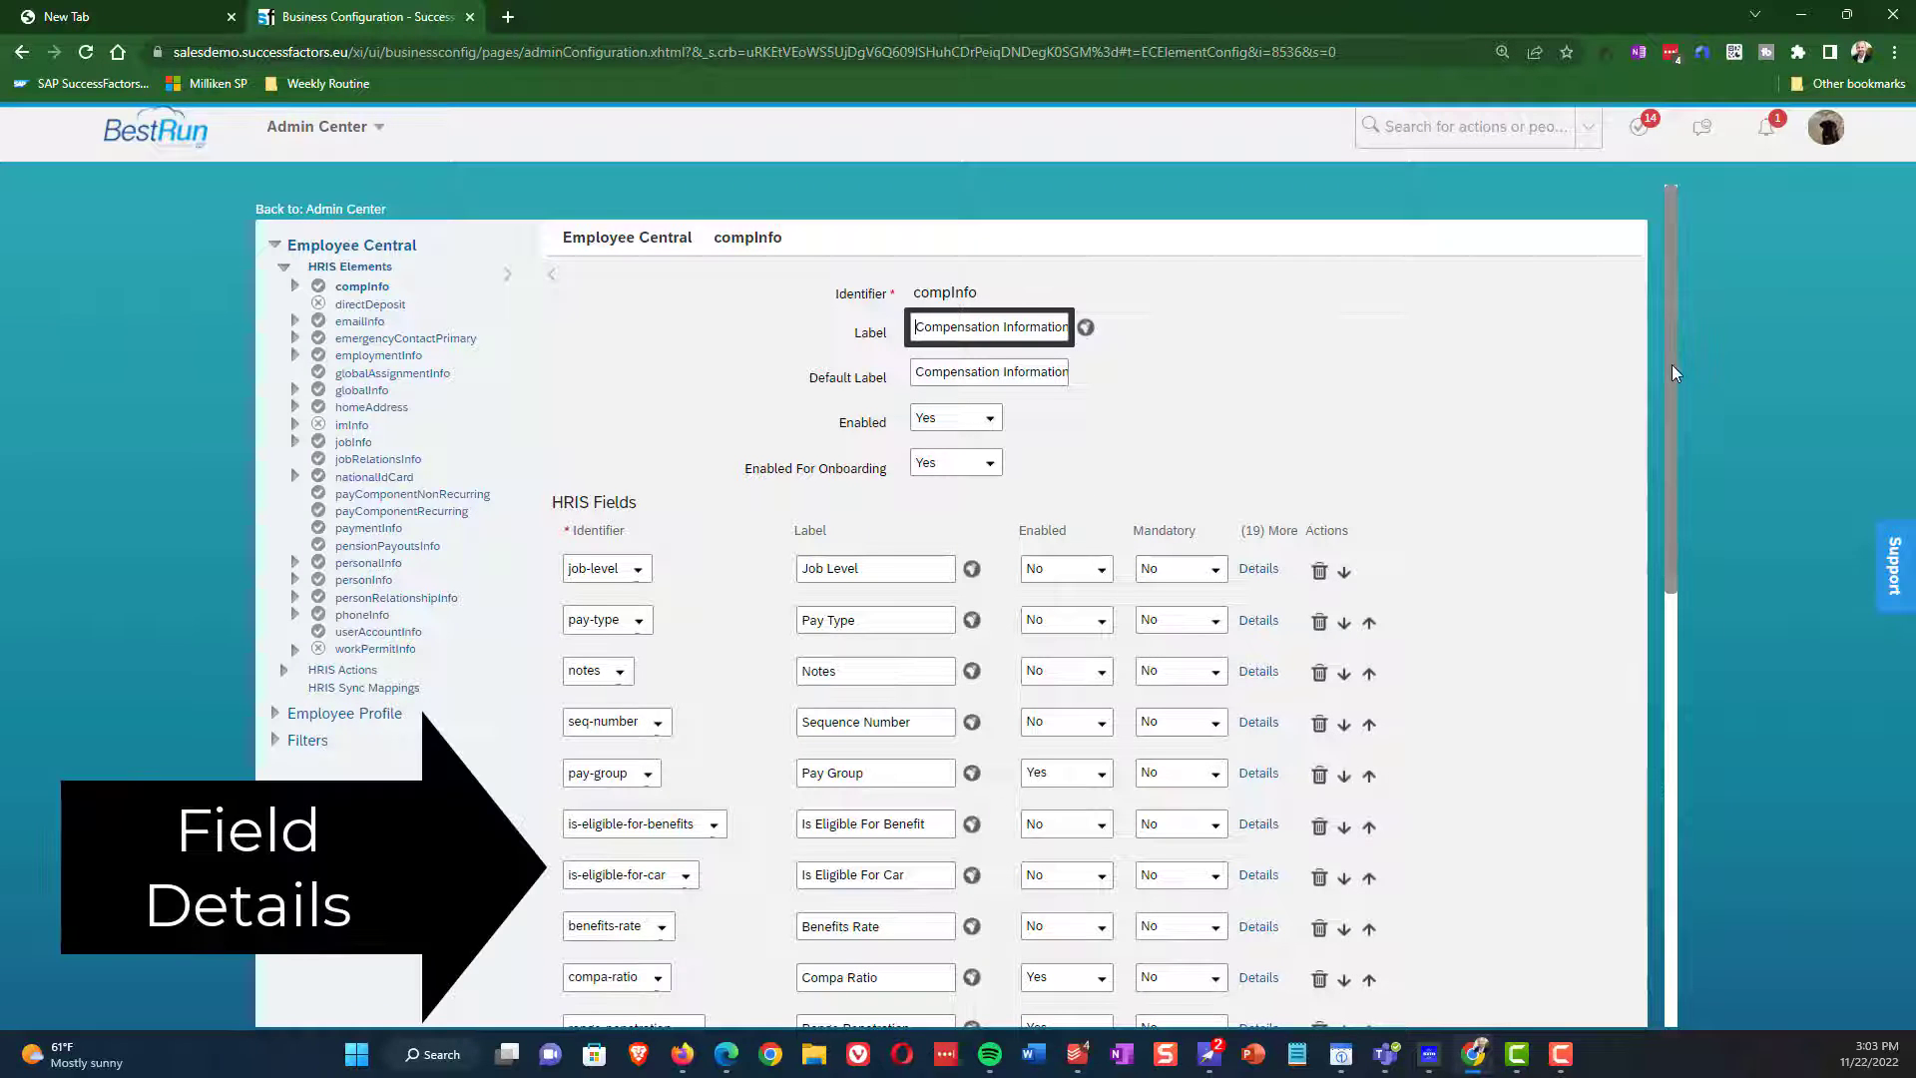
- Expand the Employee Profile and jobInfo branches in the HRIS element tree
left_click_drag(1672, 366, 1668, 381)
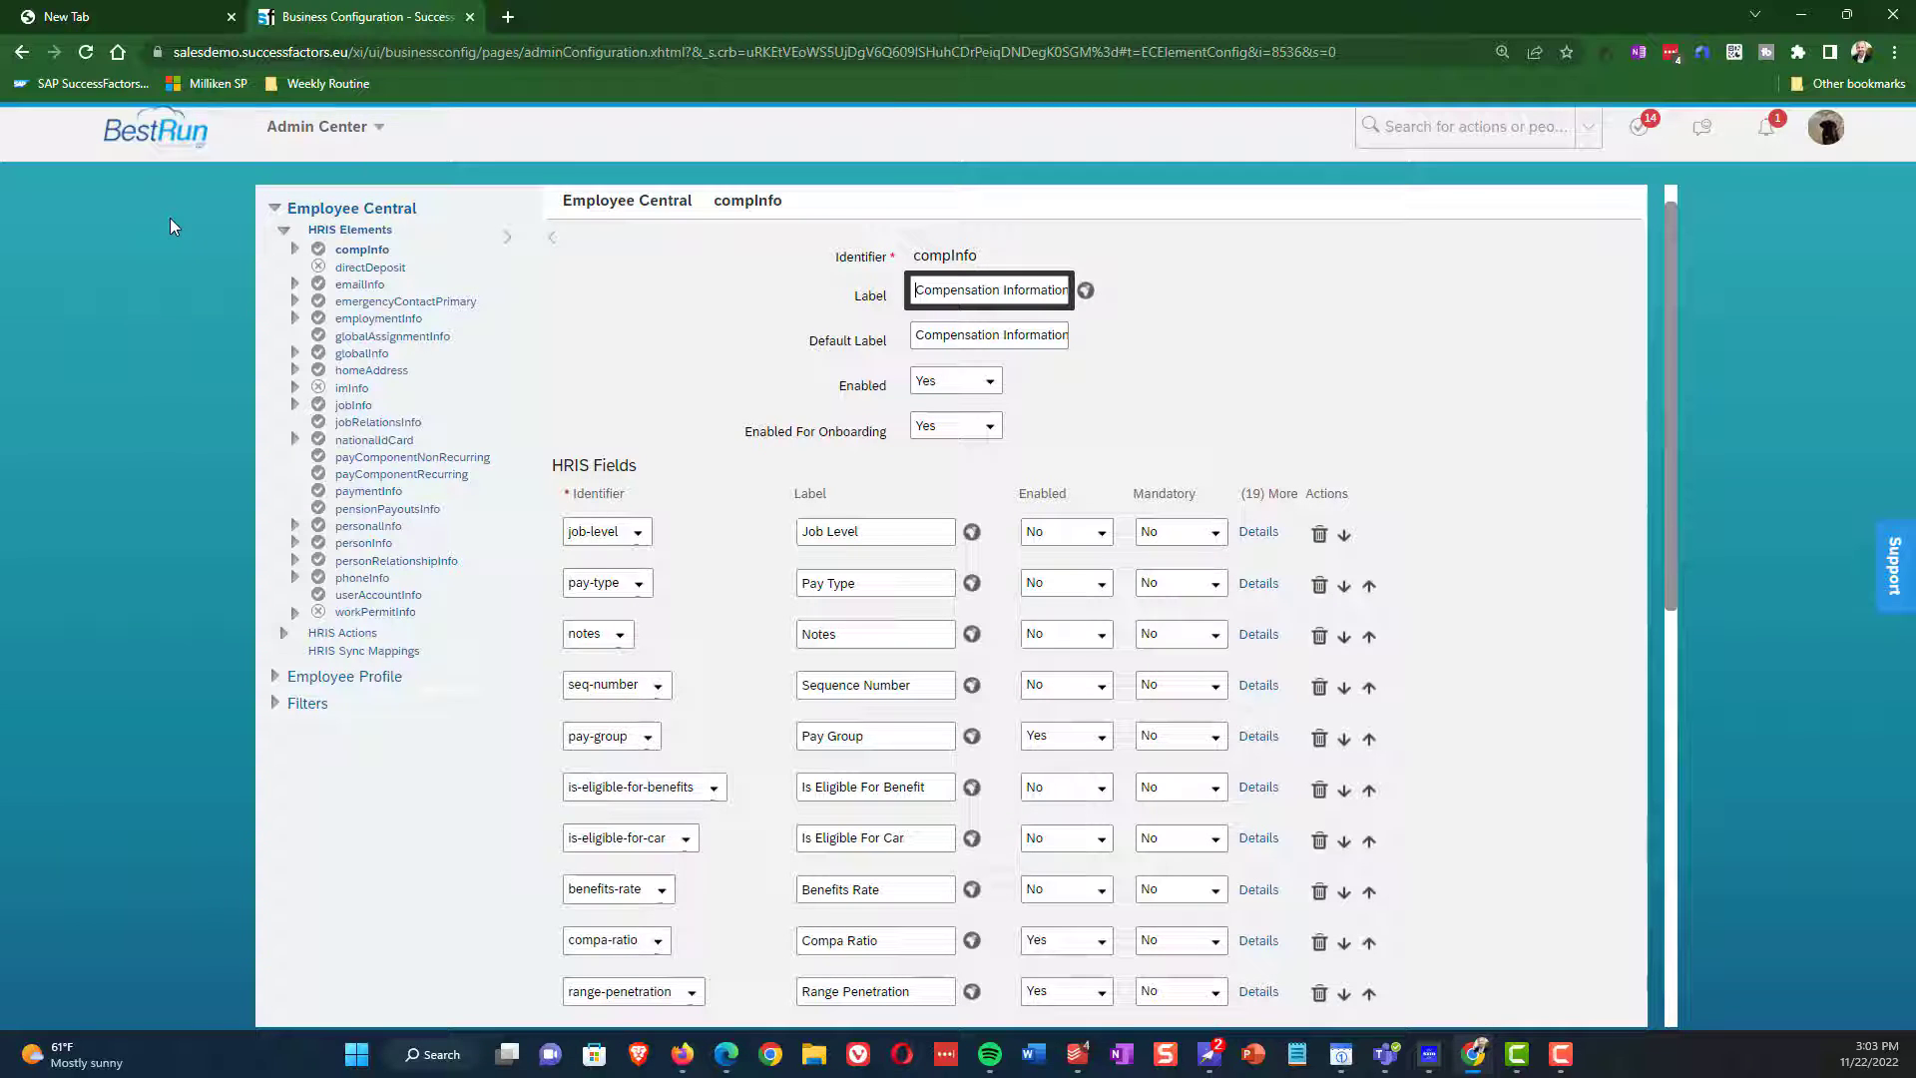
left_click(274, 679)
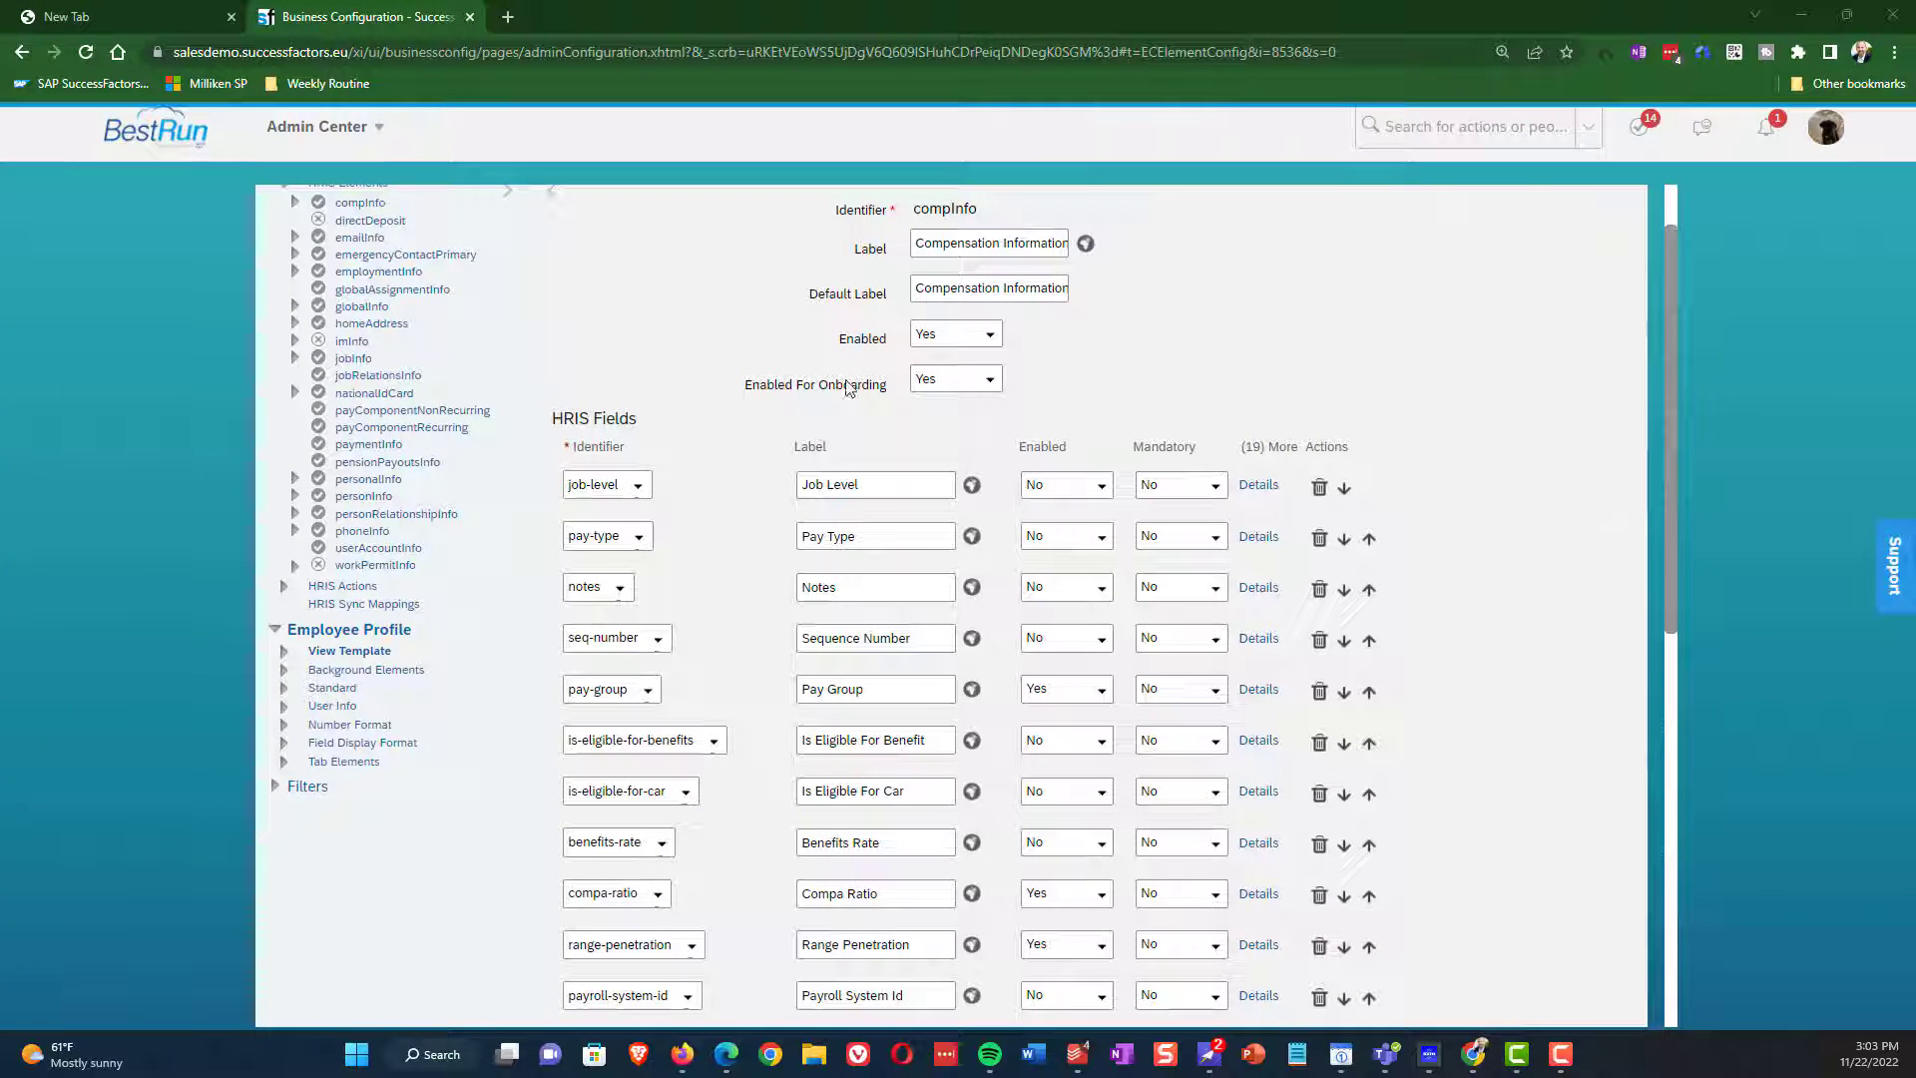
left_click(218, 347)
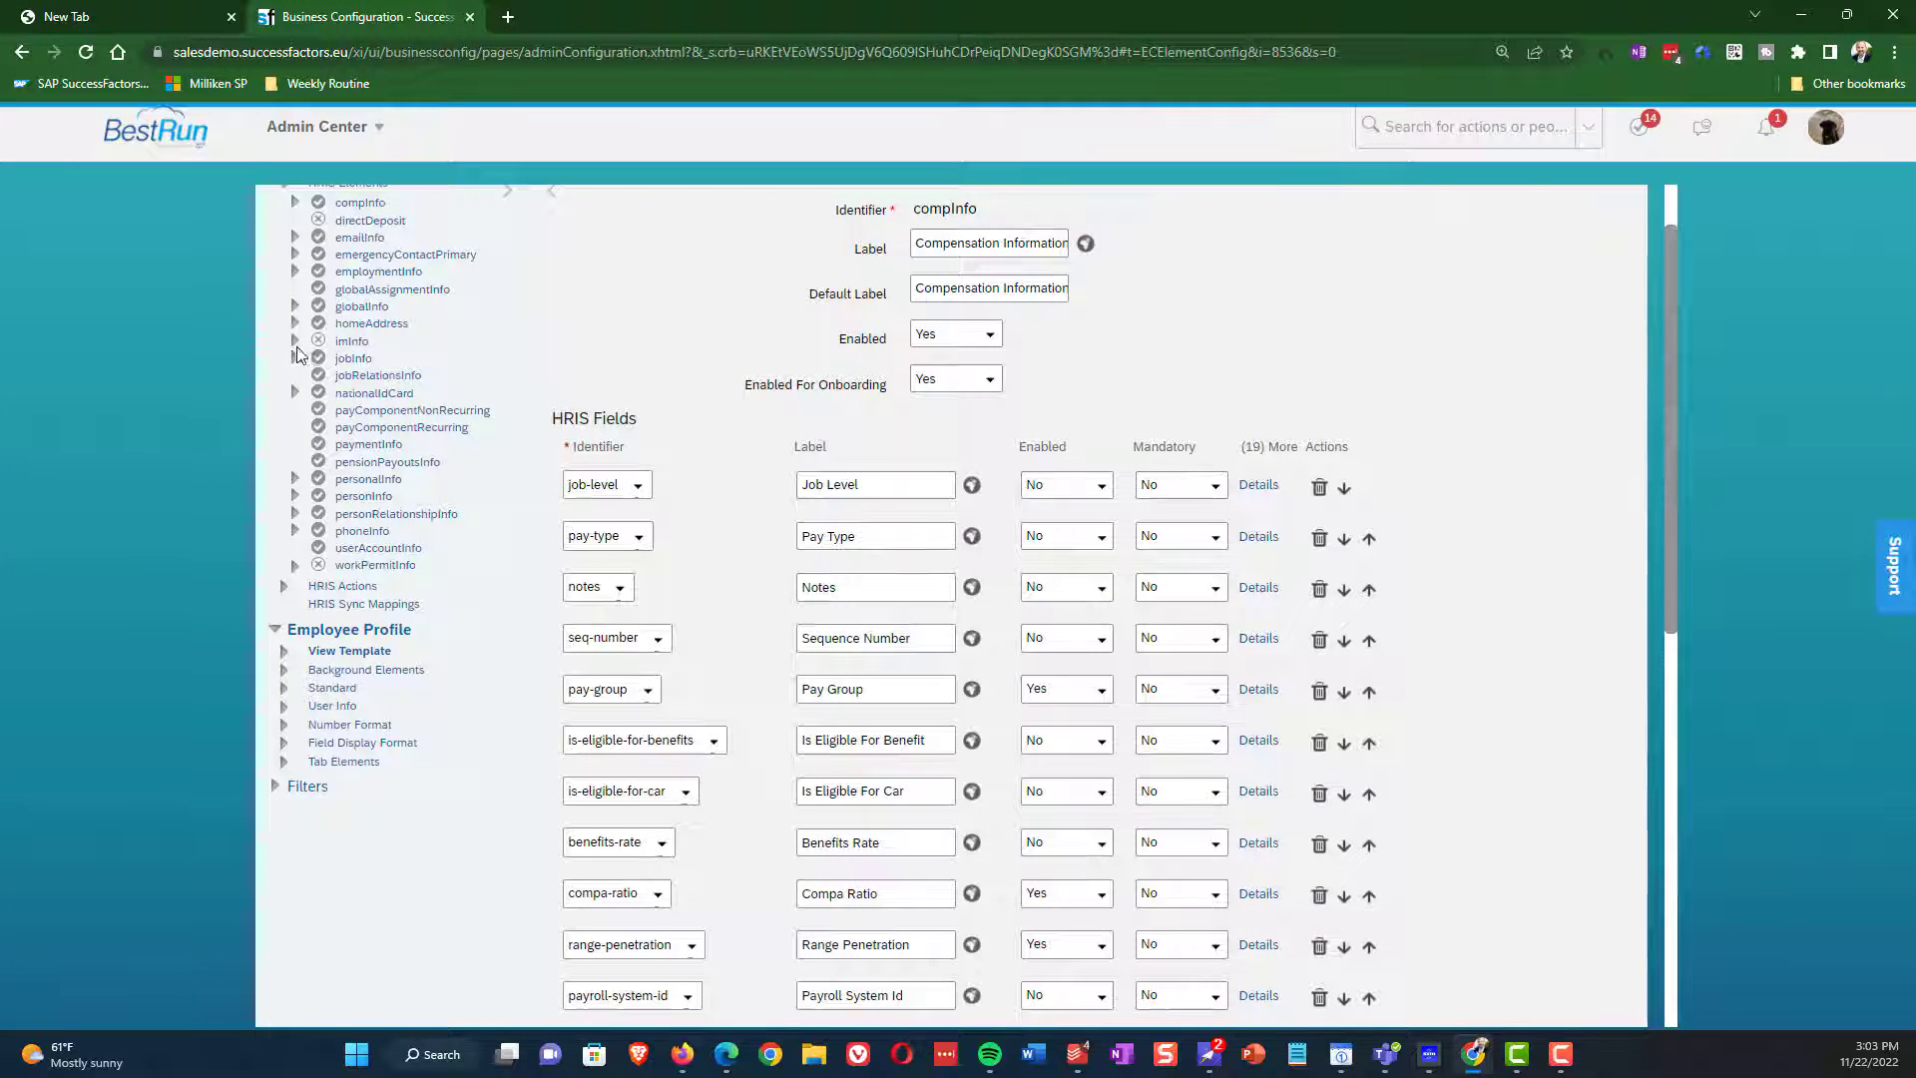
scroll(262, 355, "up", 1)
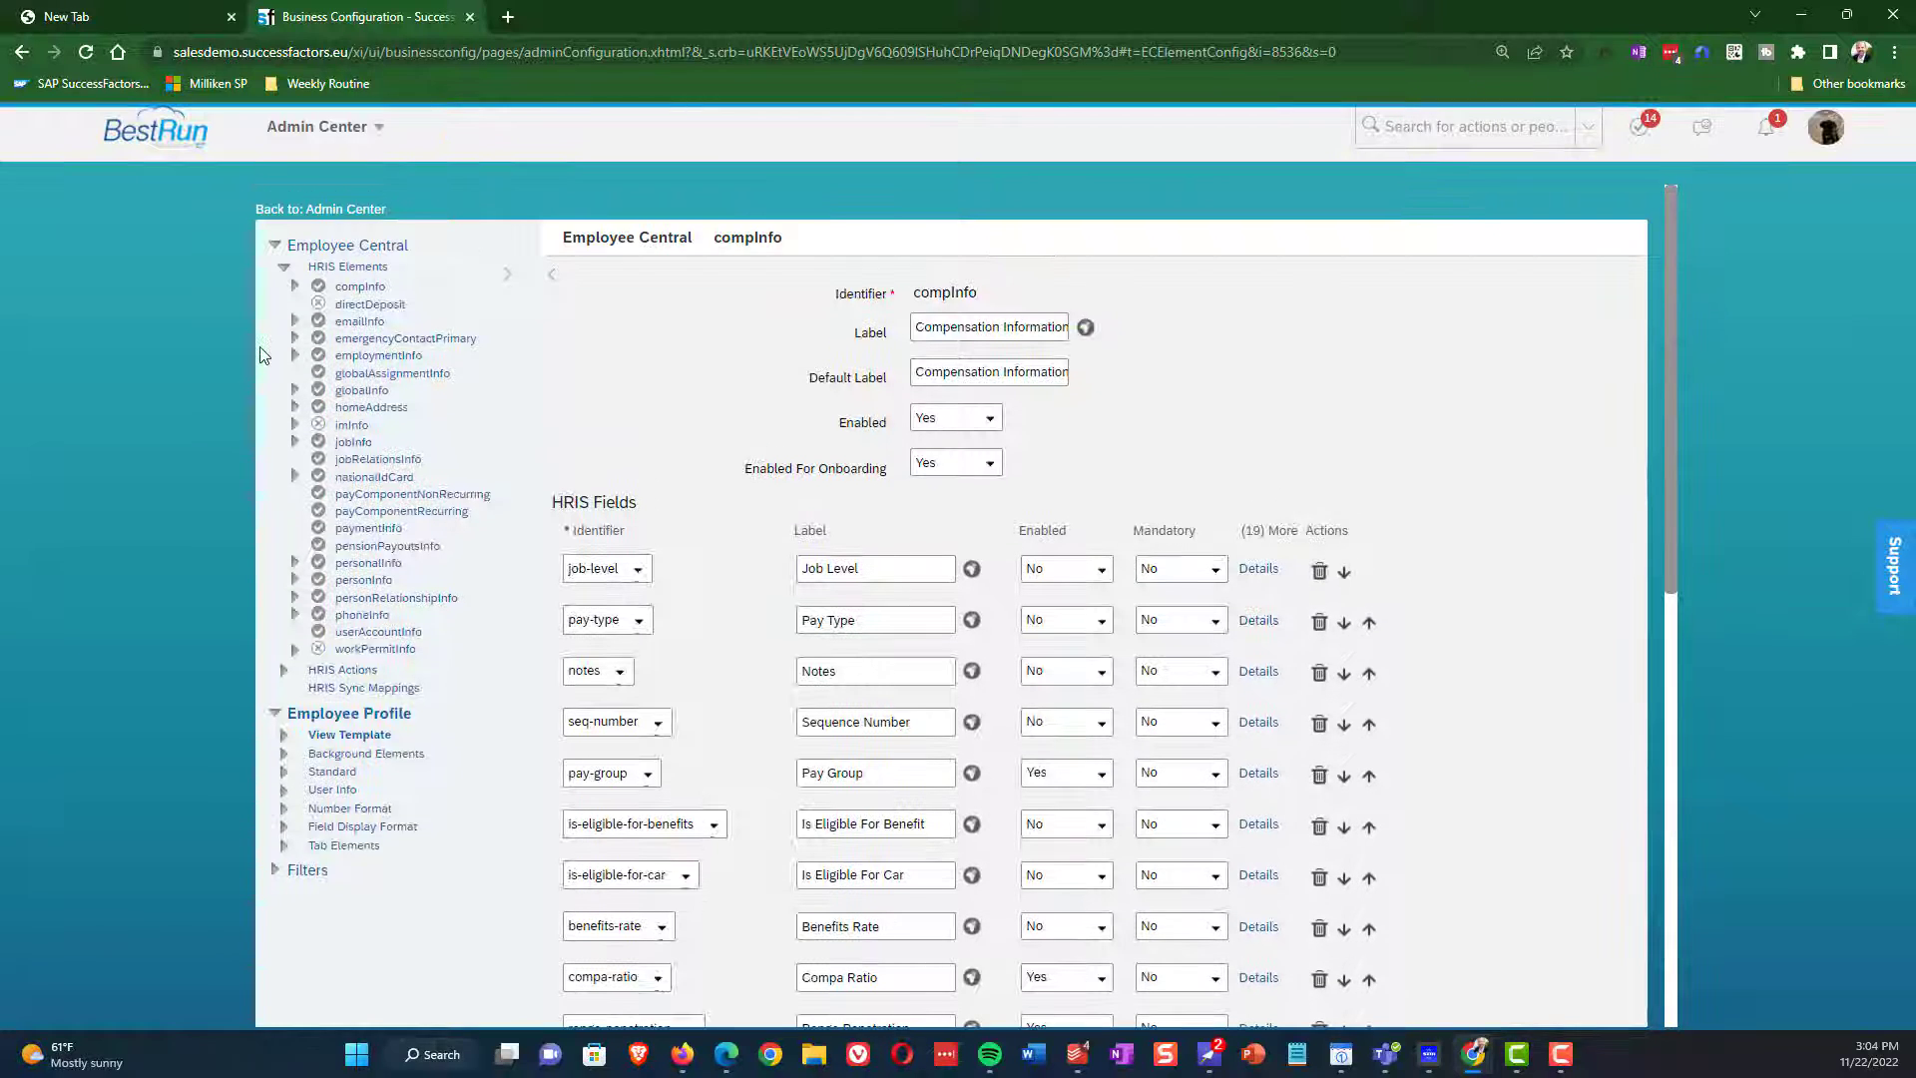
left_click(294, 442)
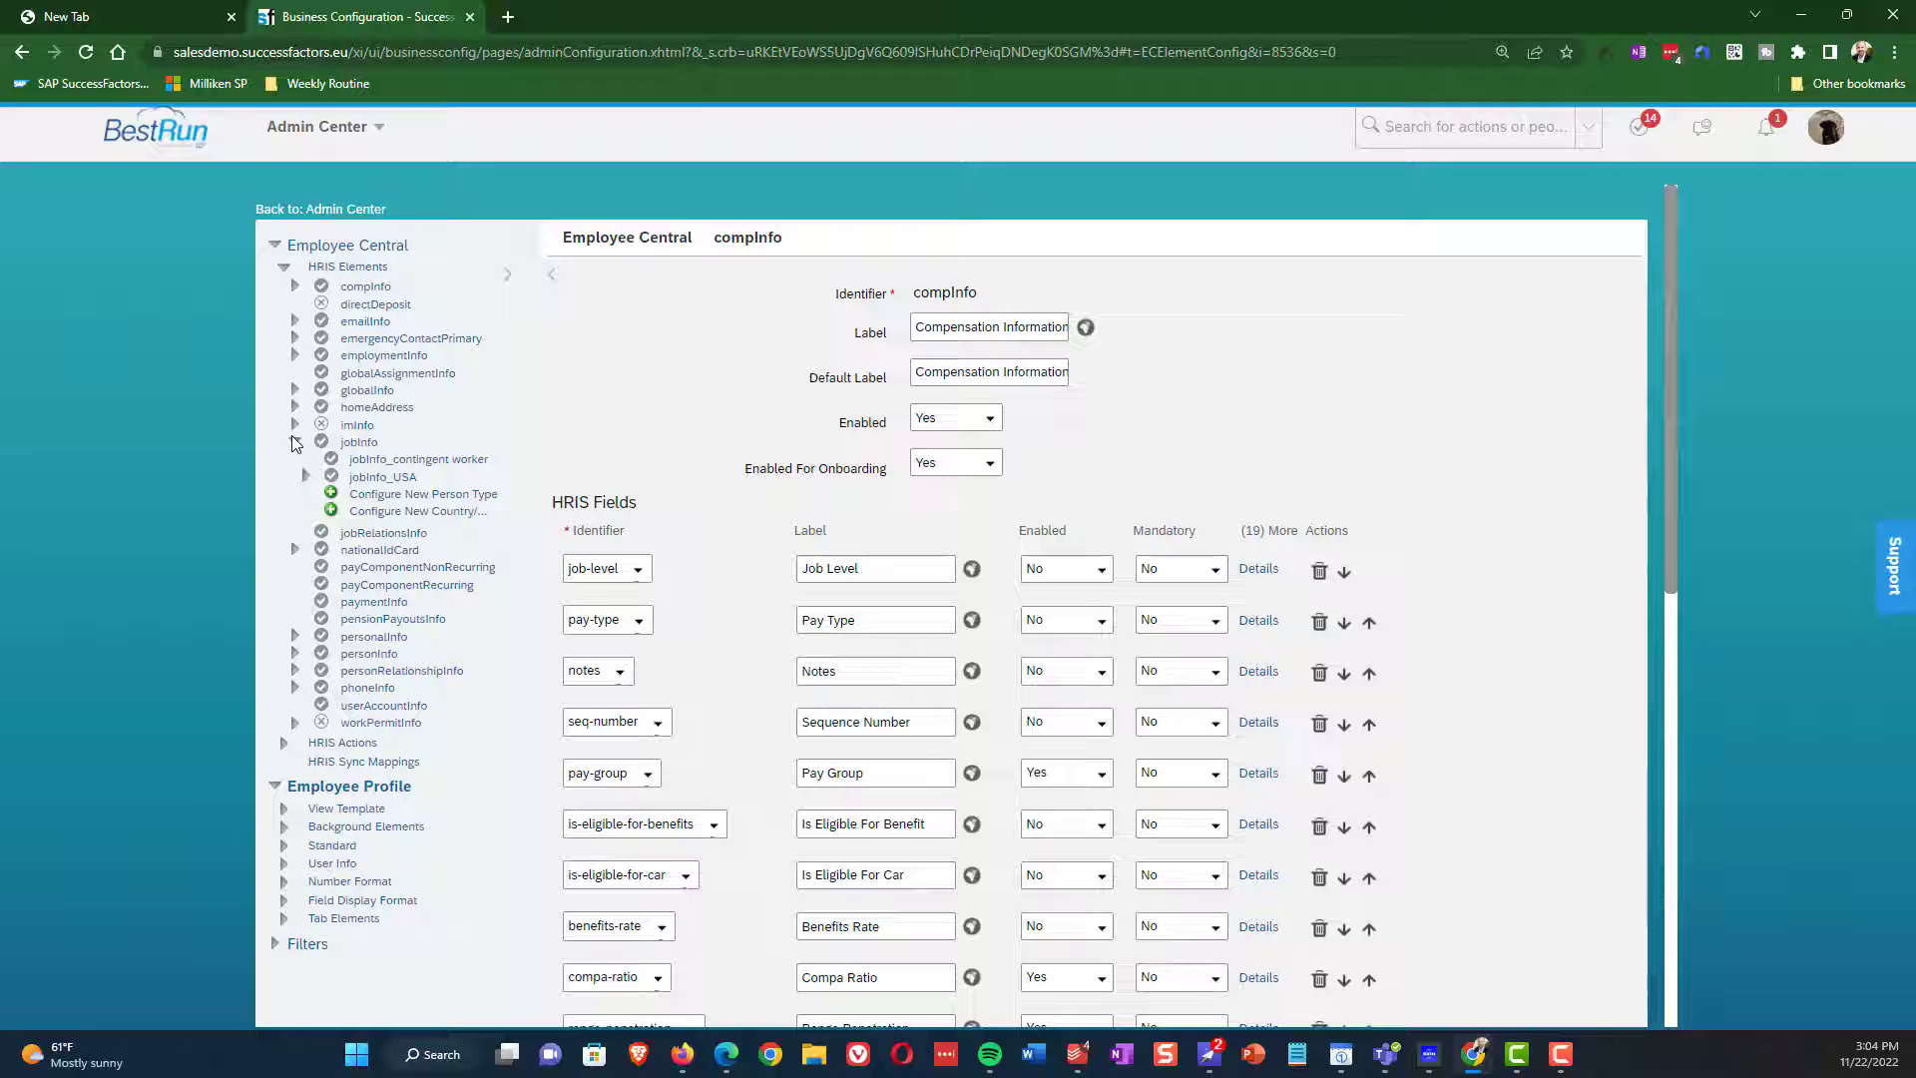
- Open the jobInfo element's configuration and view its HRIS fields
left_click(357, 442)
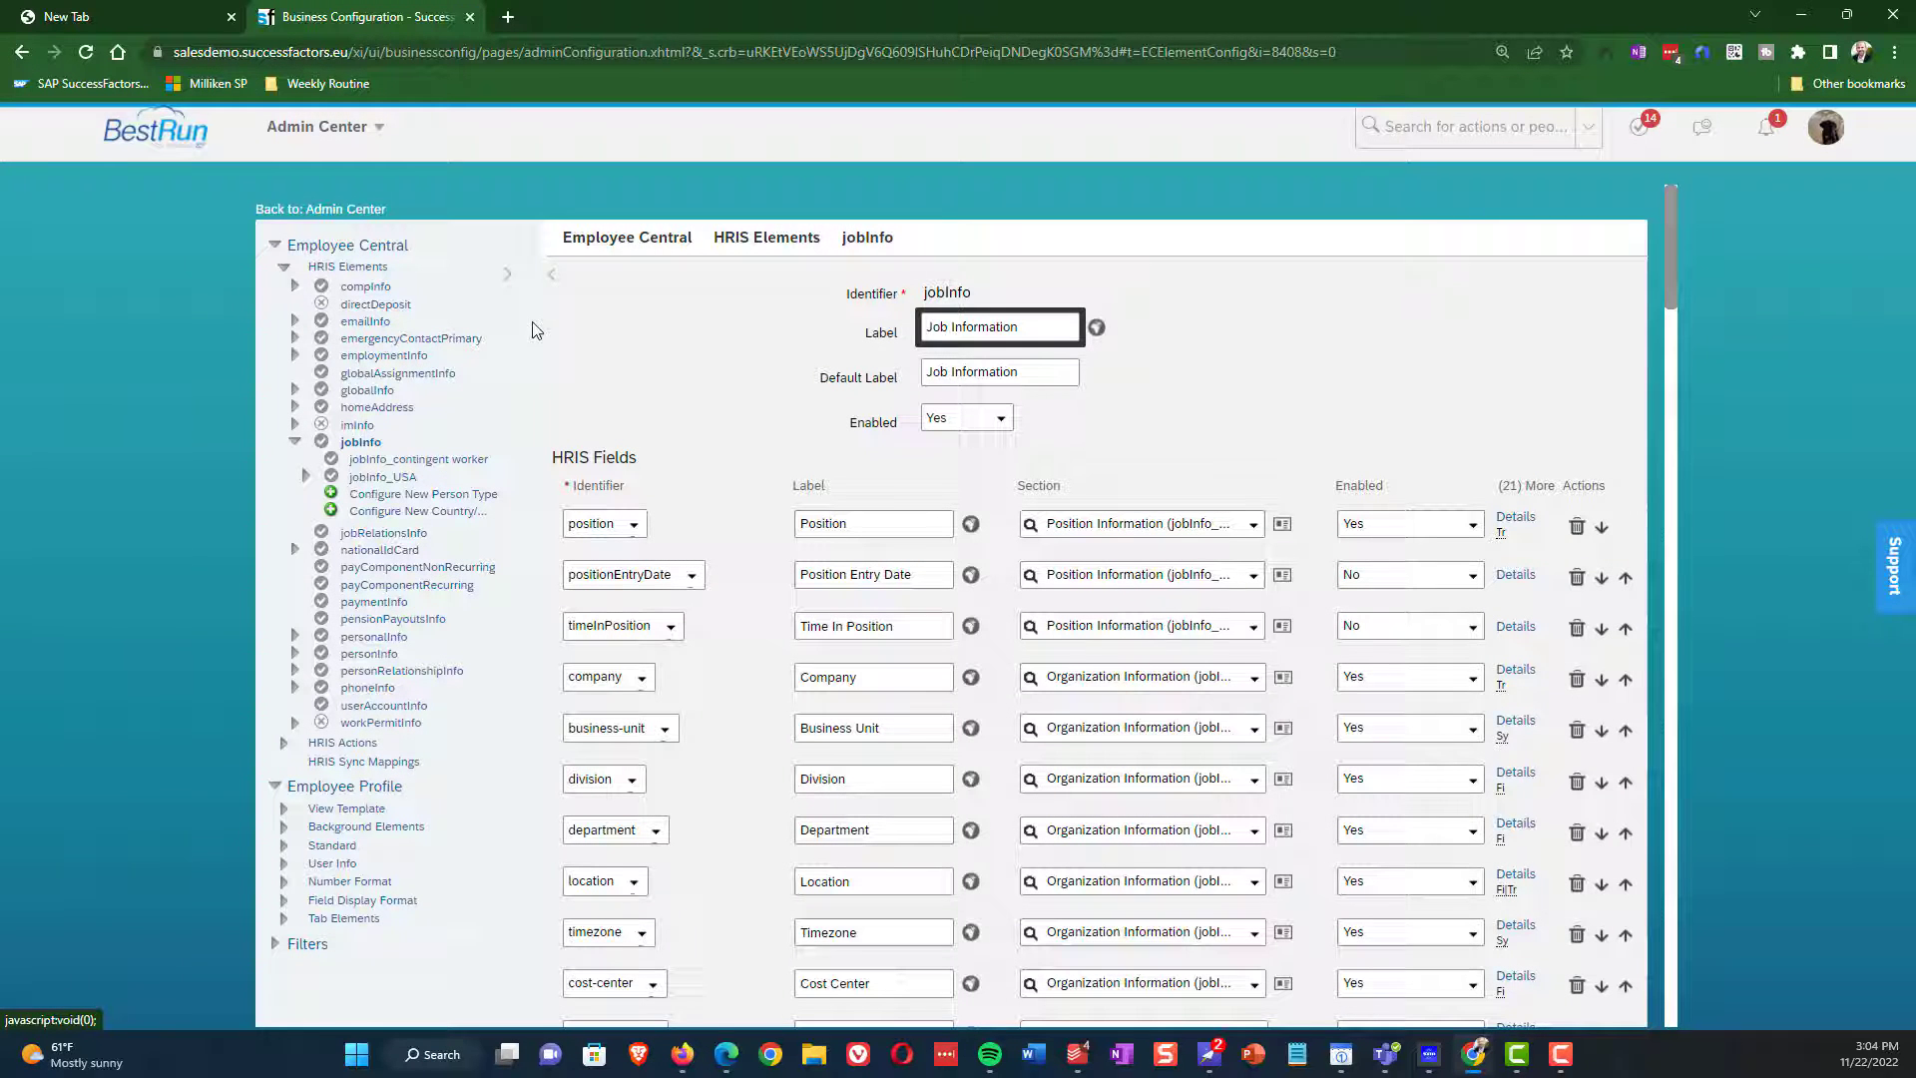
left_click(564, 318)
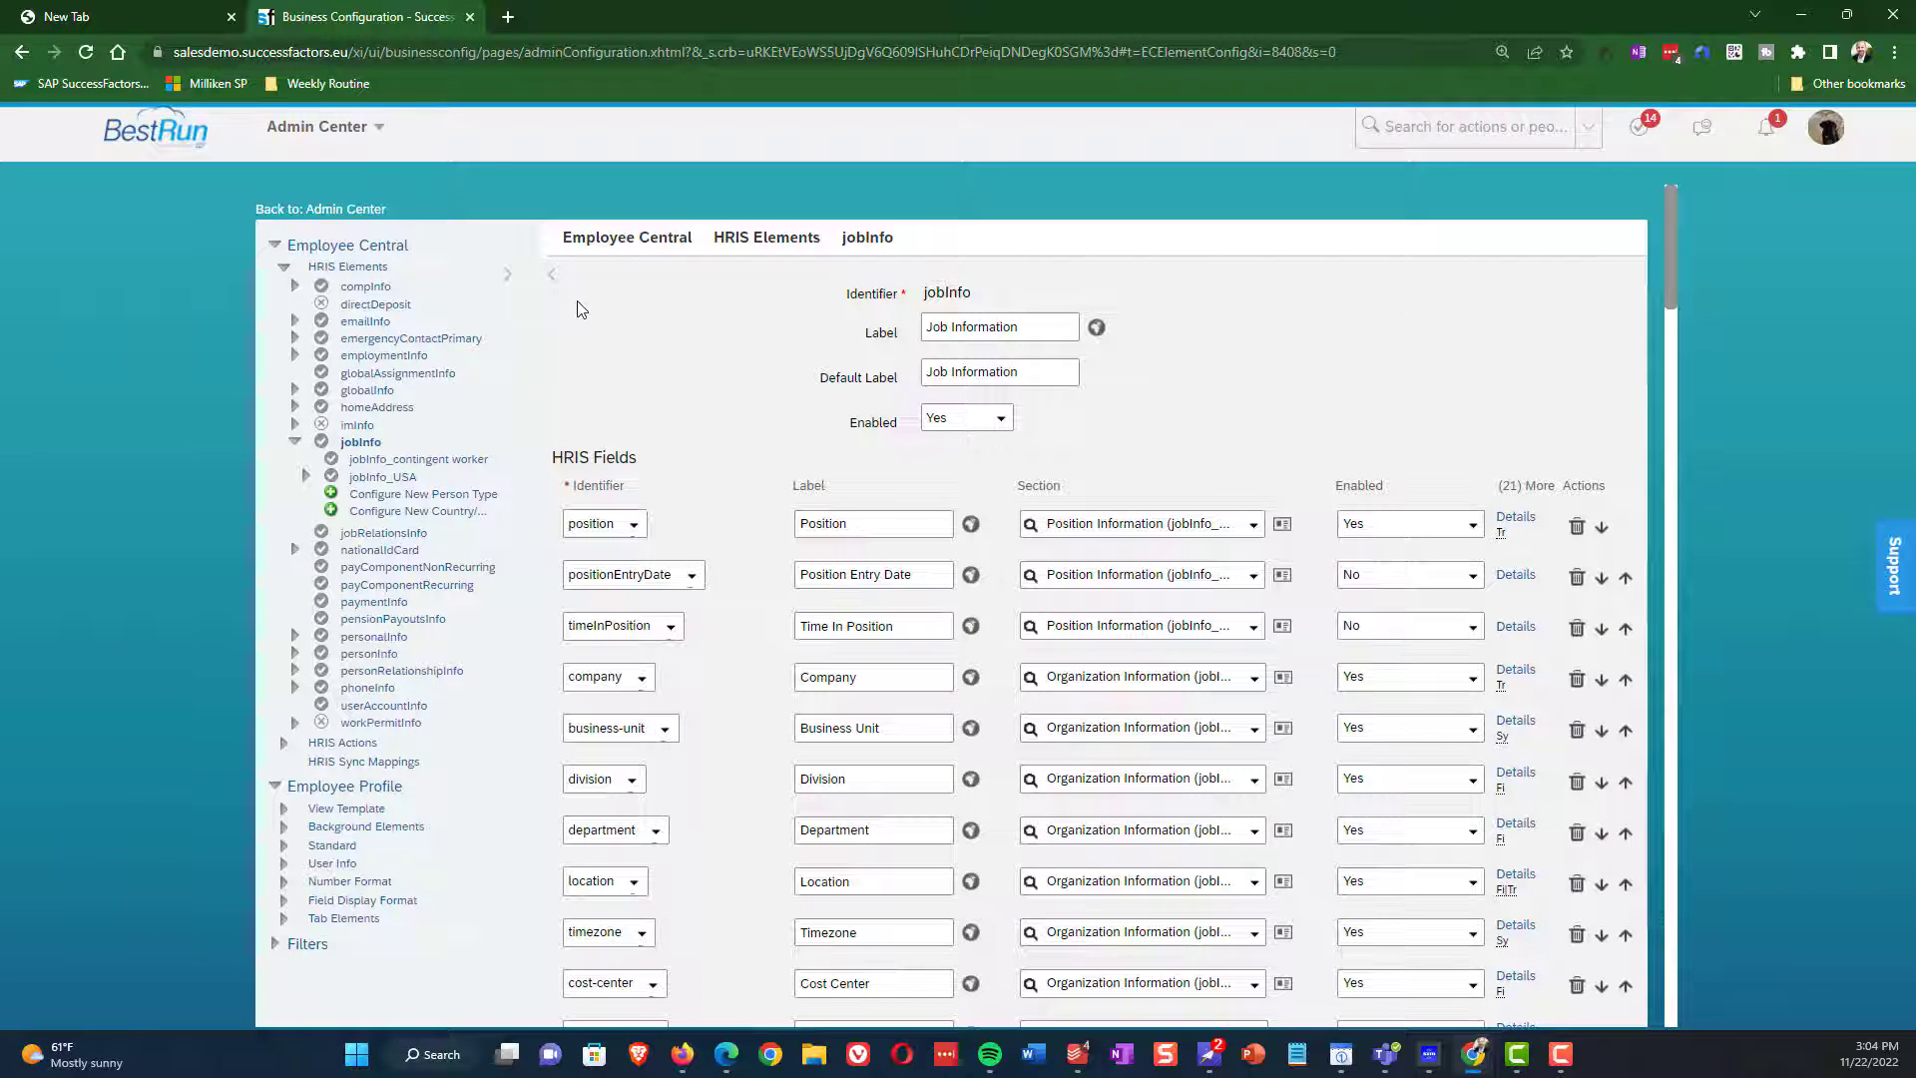
scroll(582, 310, "down", 1)
scroll(599, 319, "up", 1)
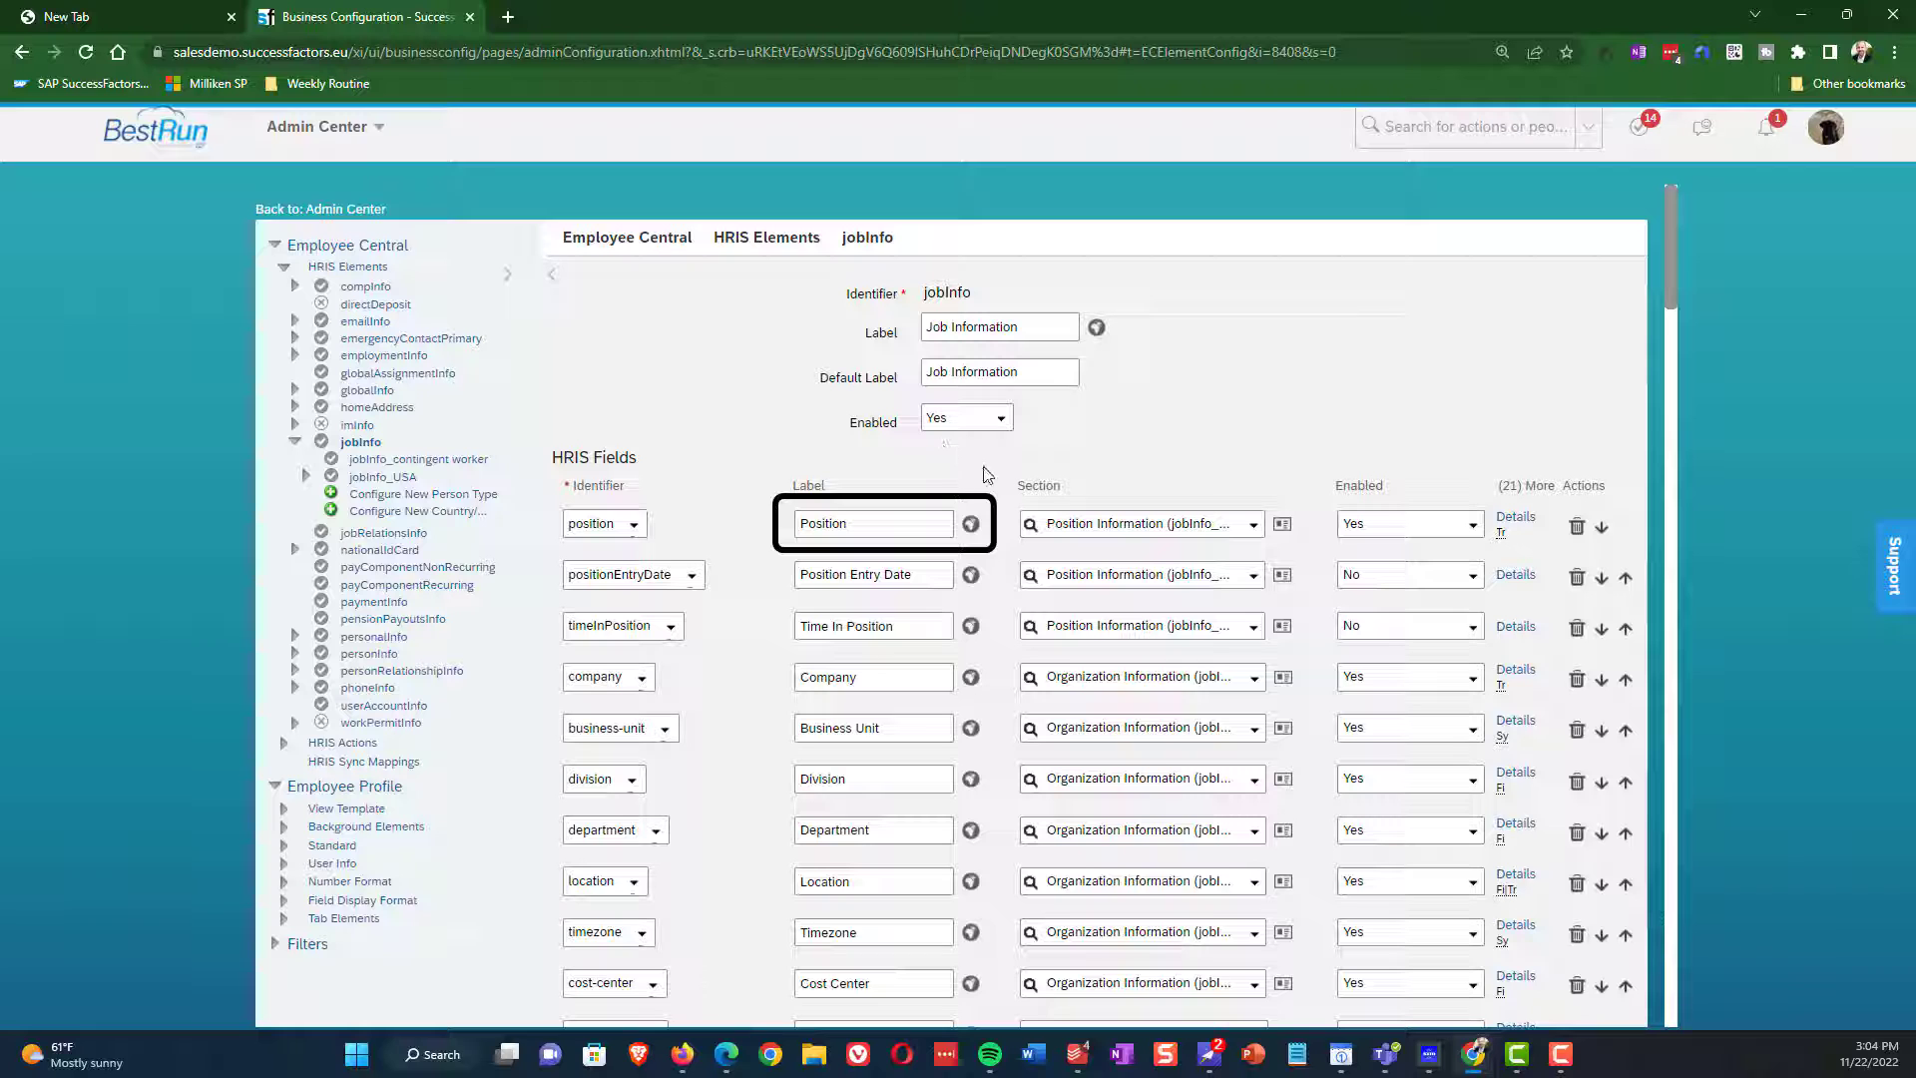
- Review the Position label's translations and section choices without changing anything
left_click(970, 524)
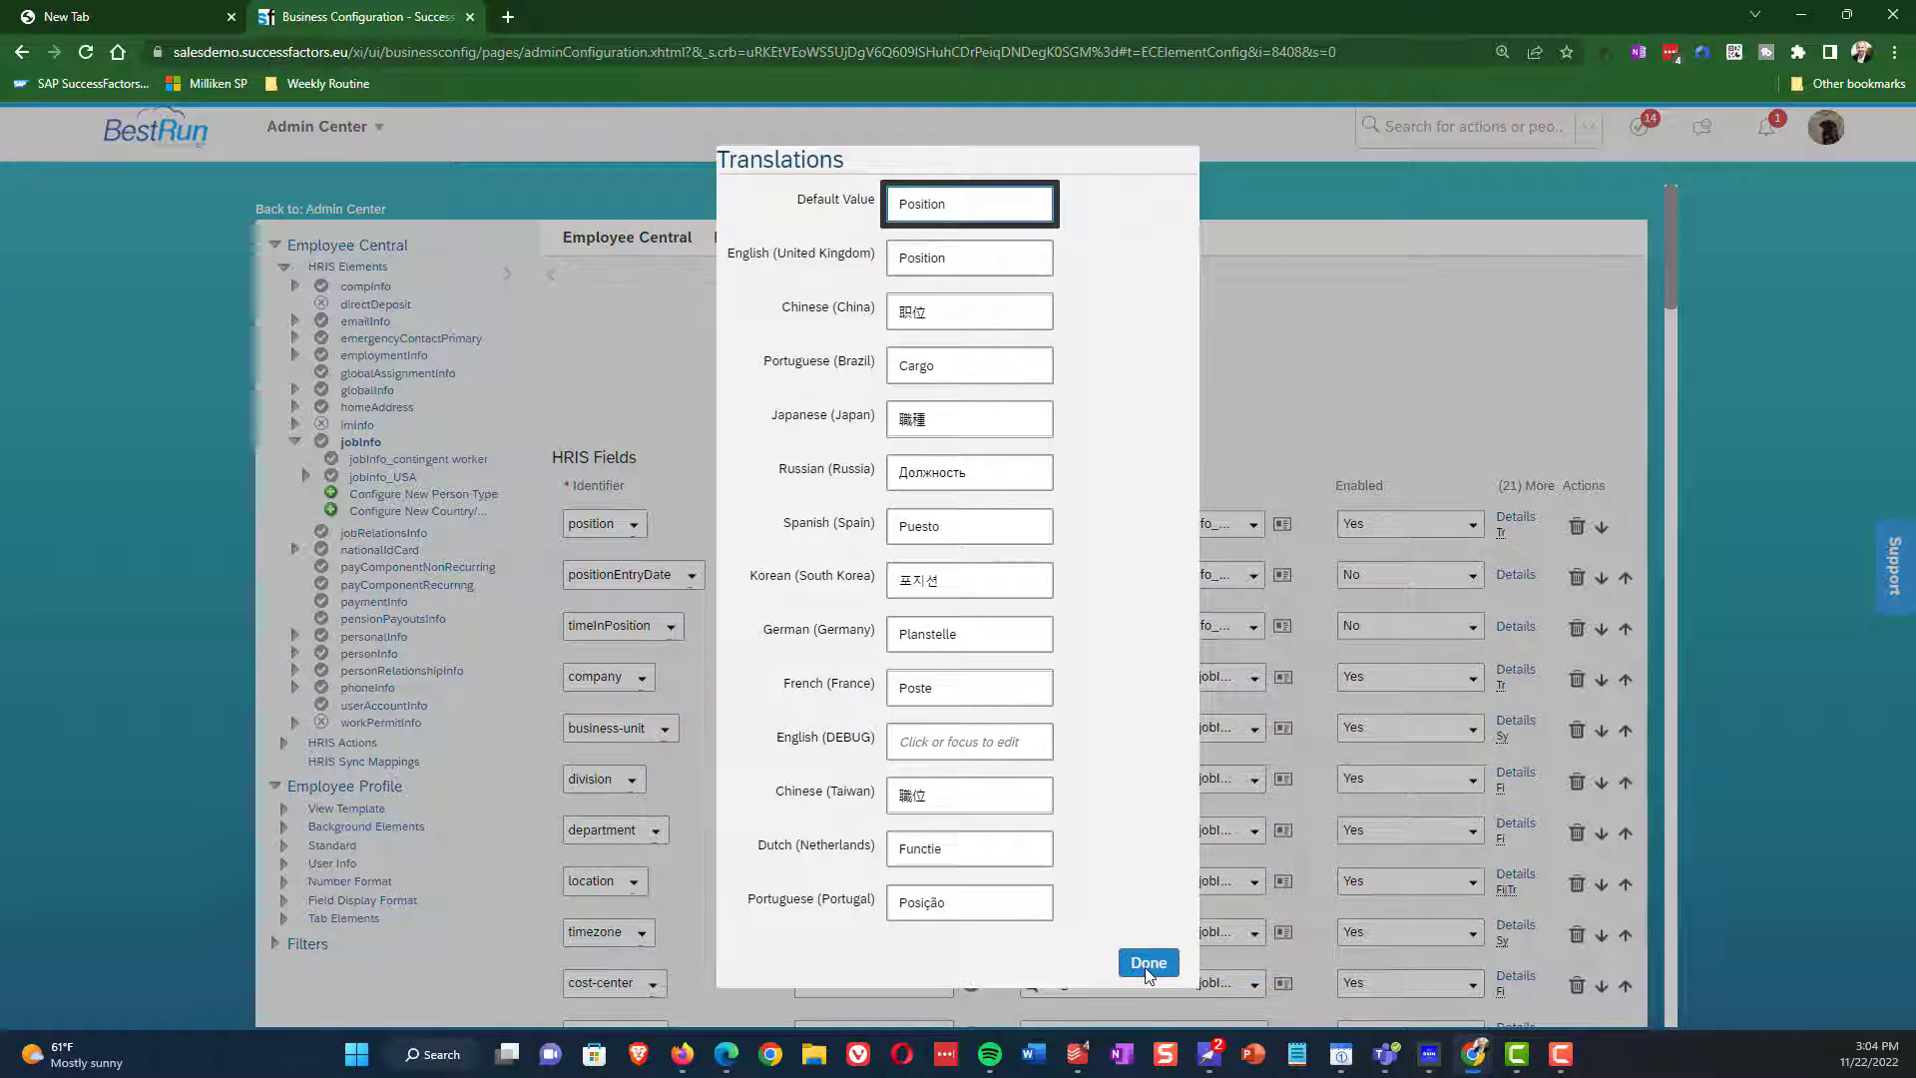
left_click(1148, 964)
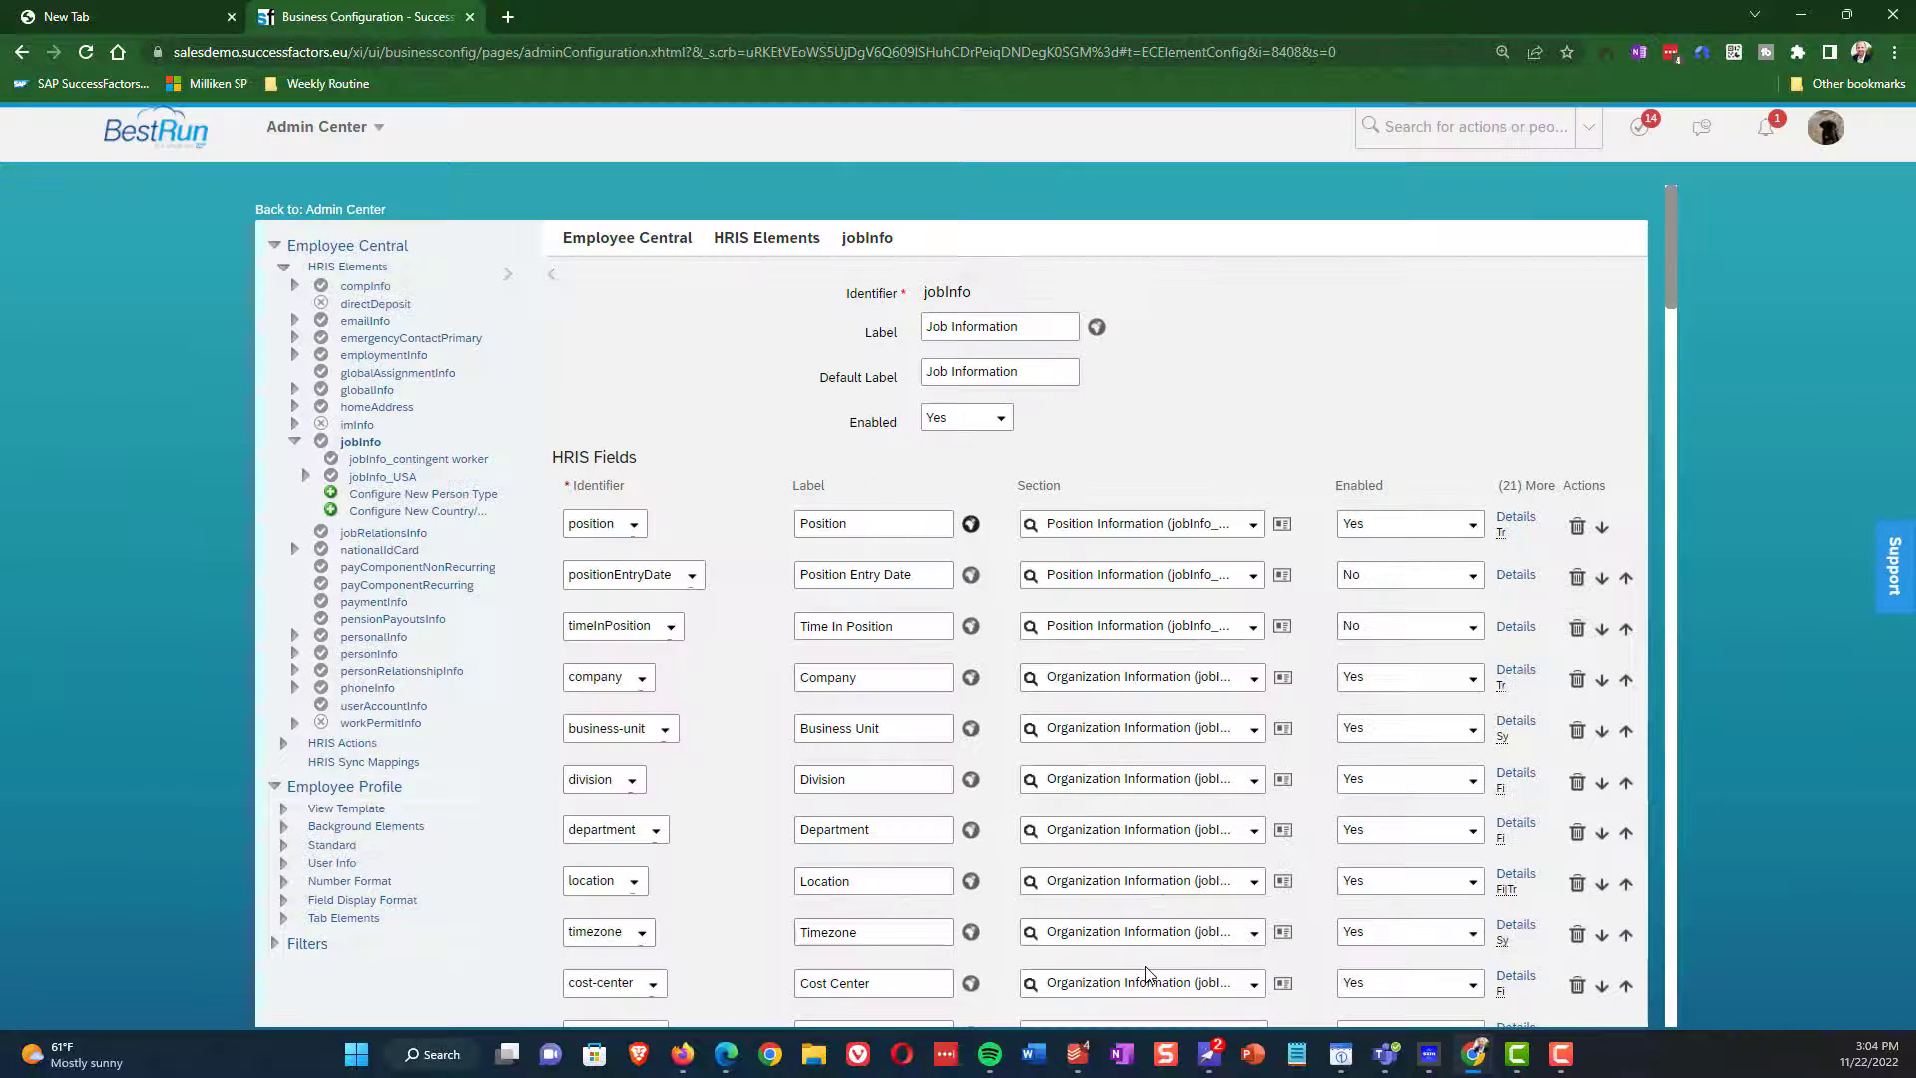
left_click(1254, 532)
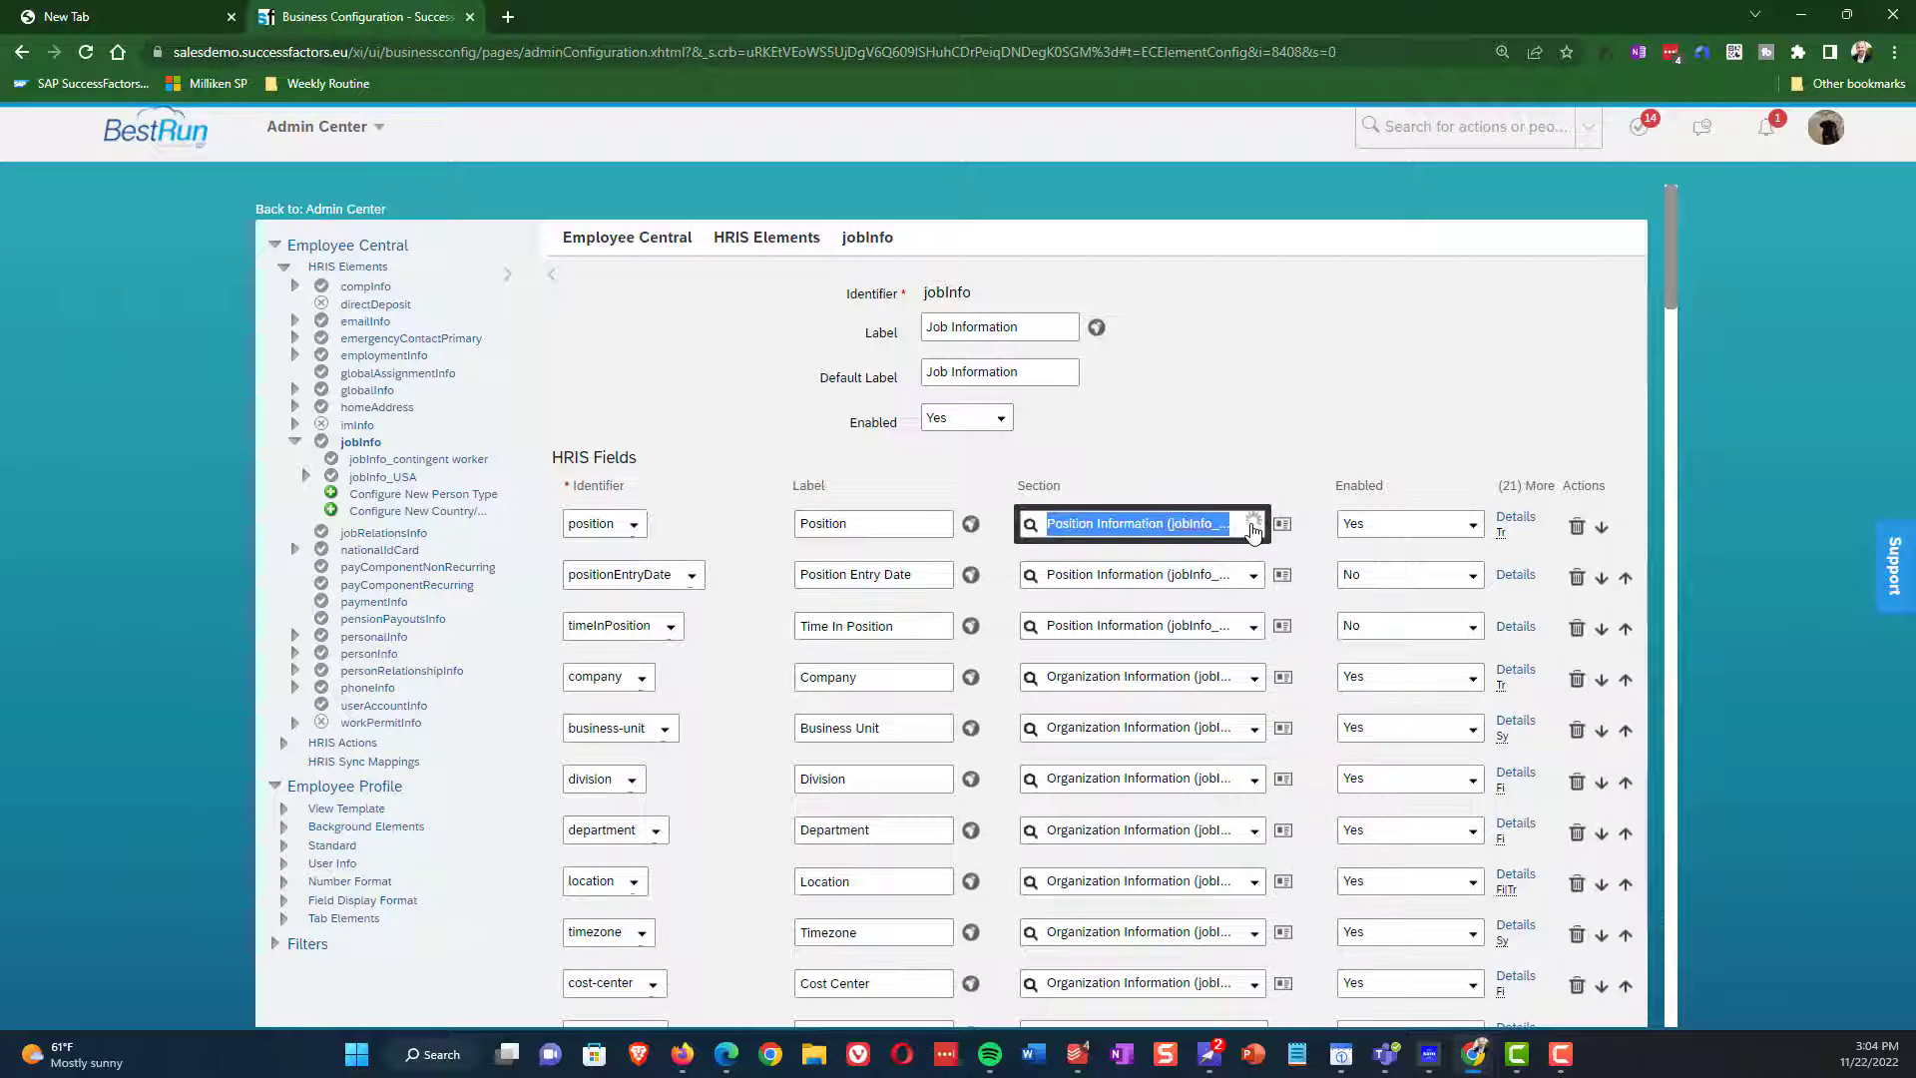
left_click(1262, 448)
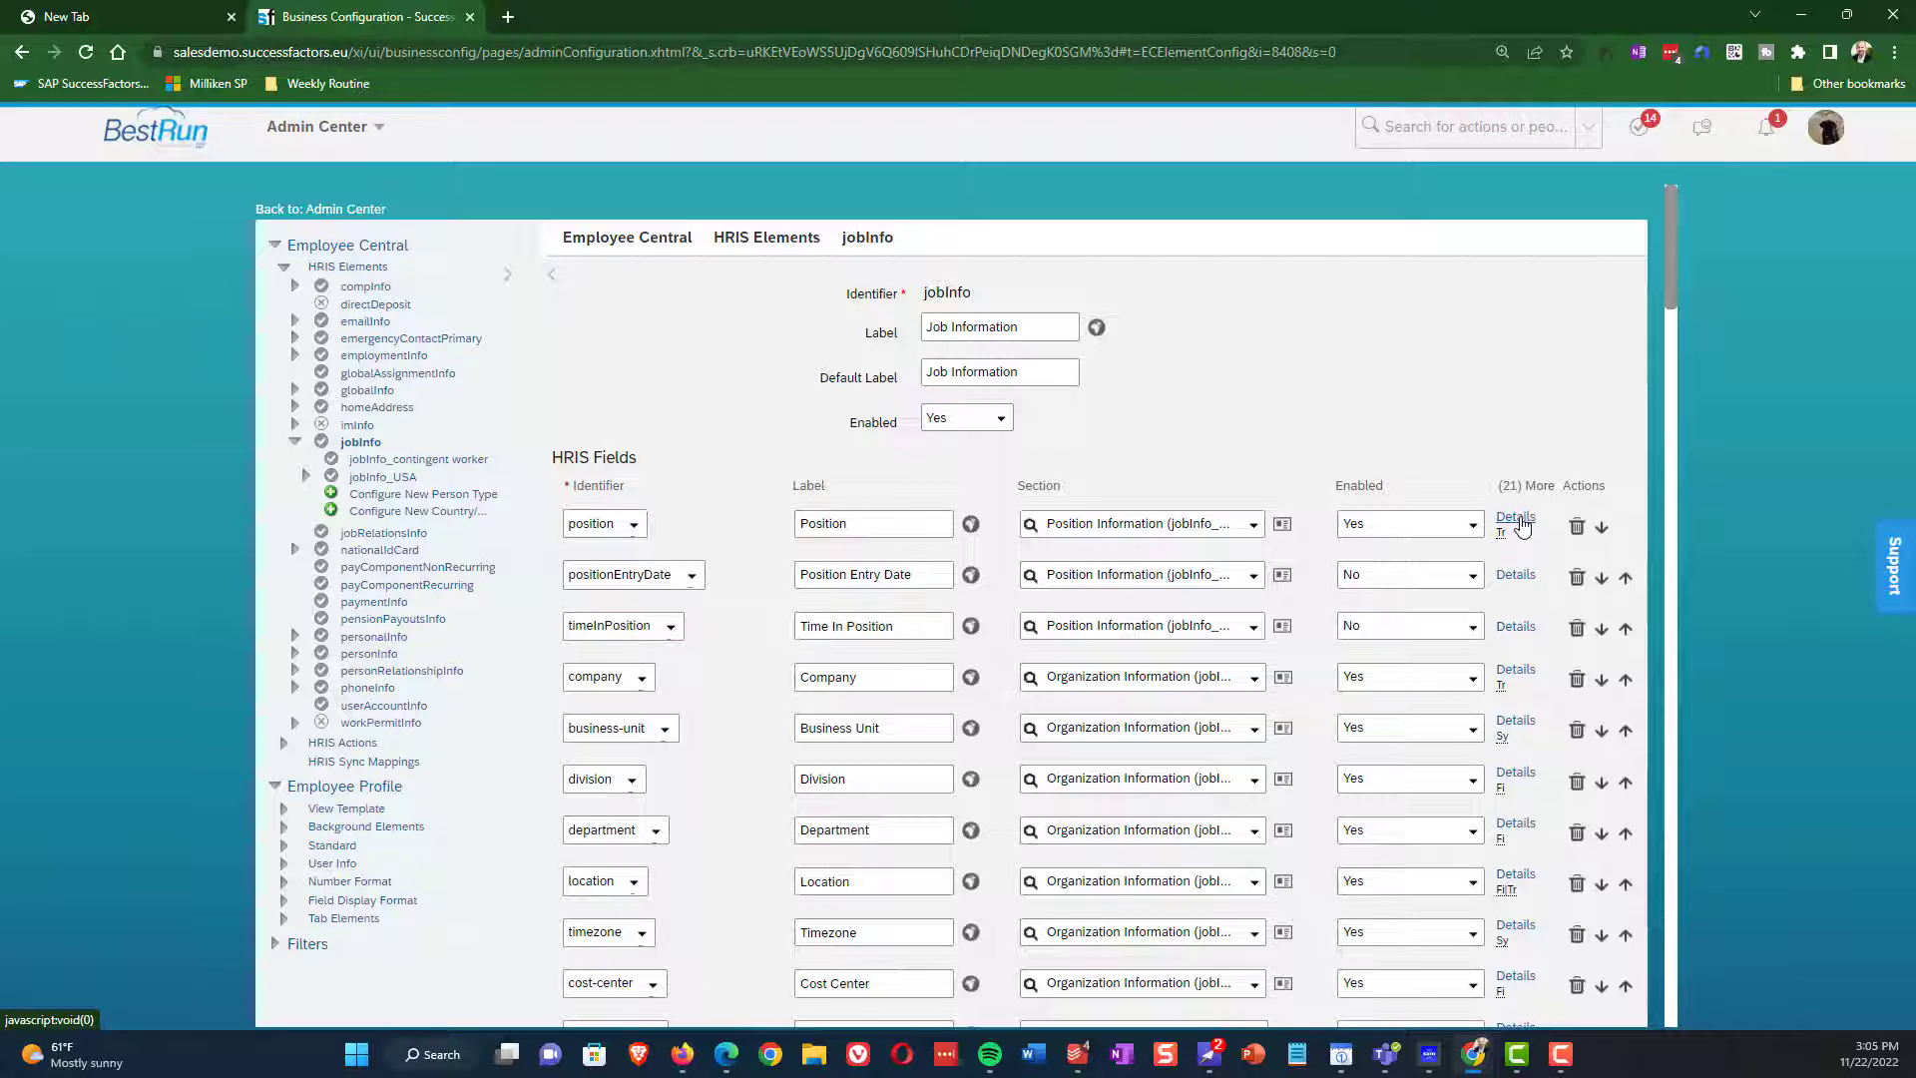
mouse_move(1499, 540)
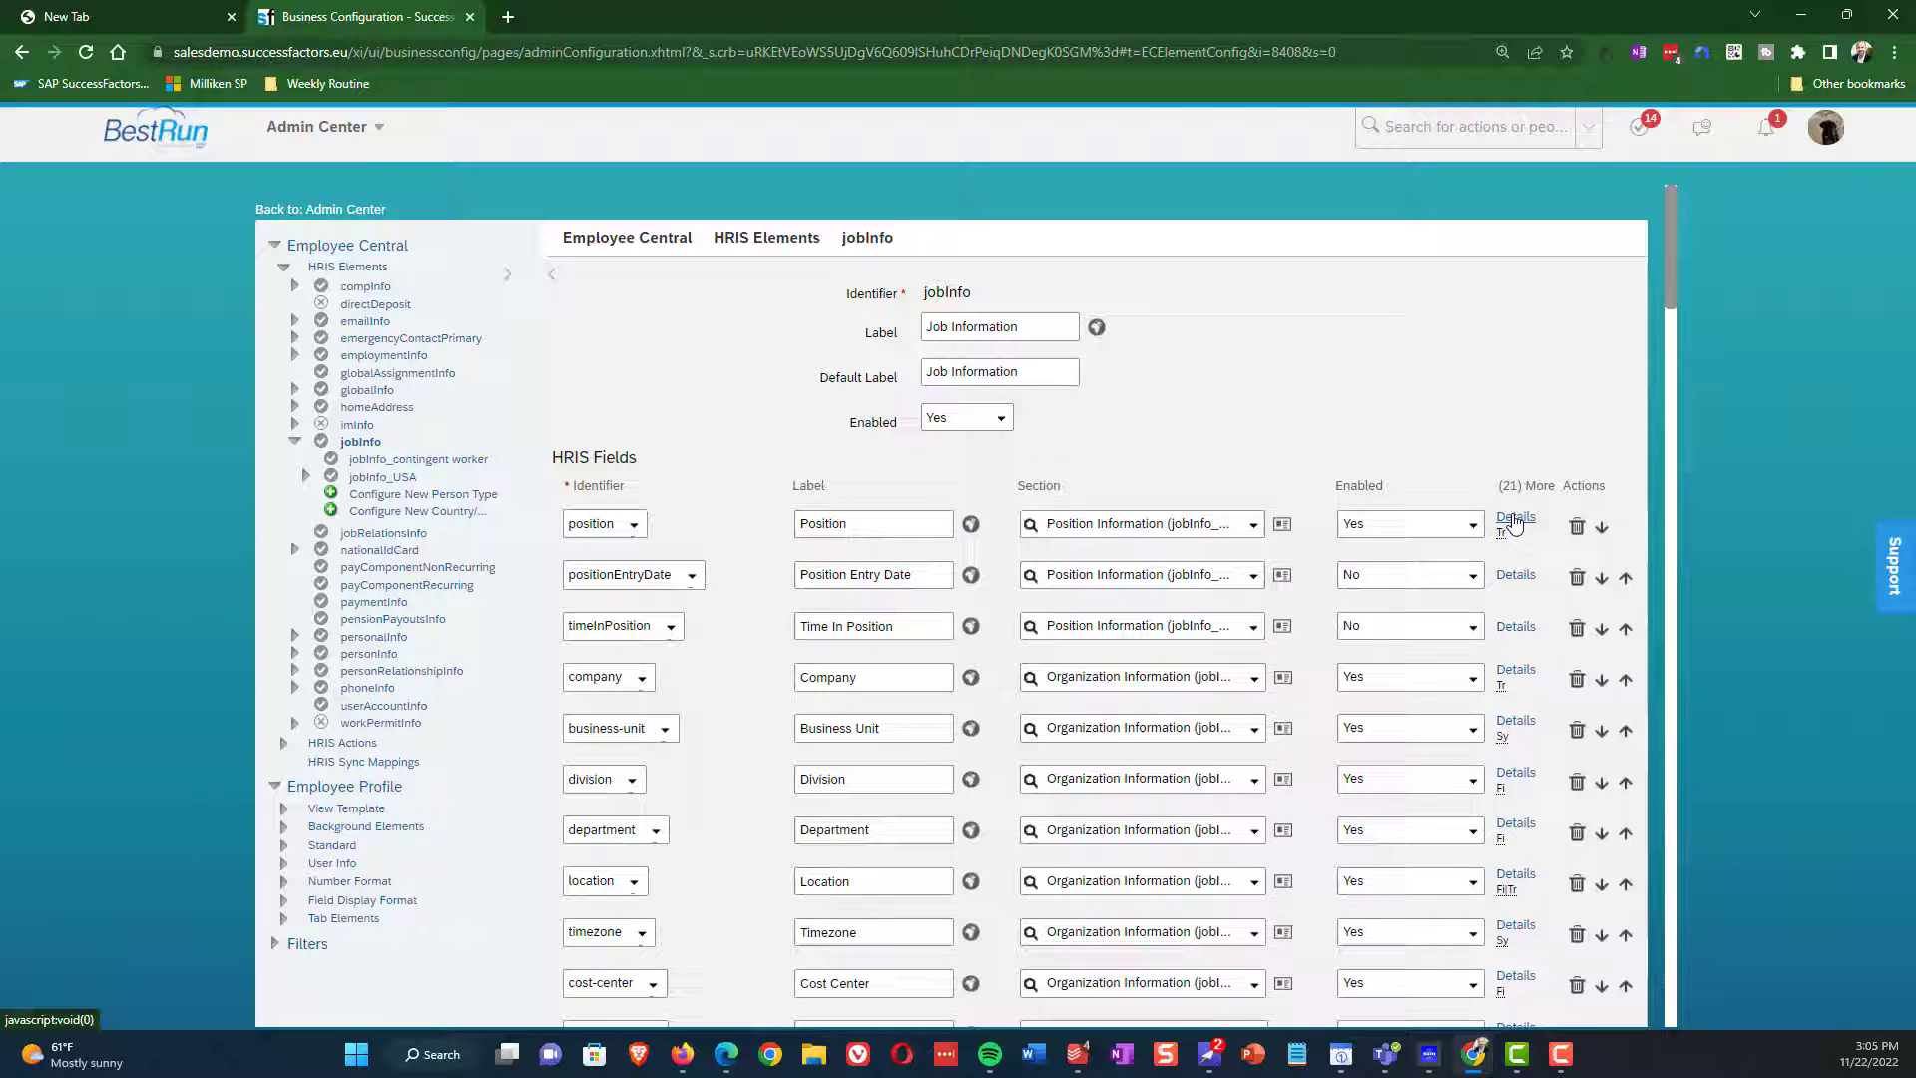
left_click(1515, 519)
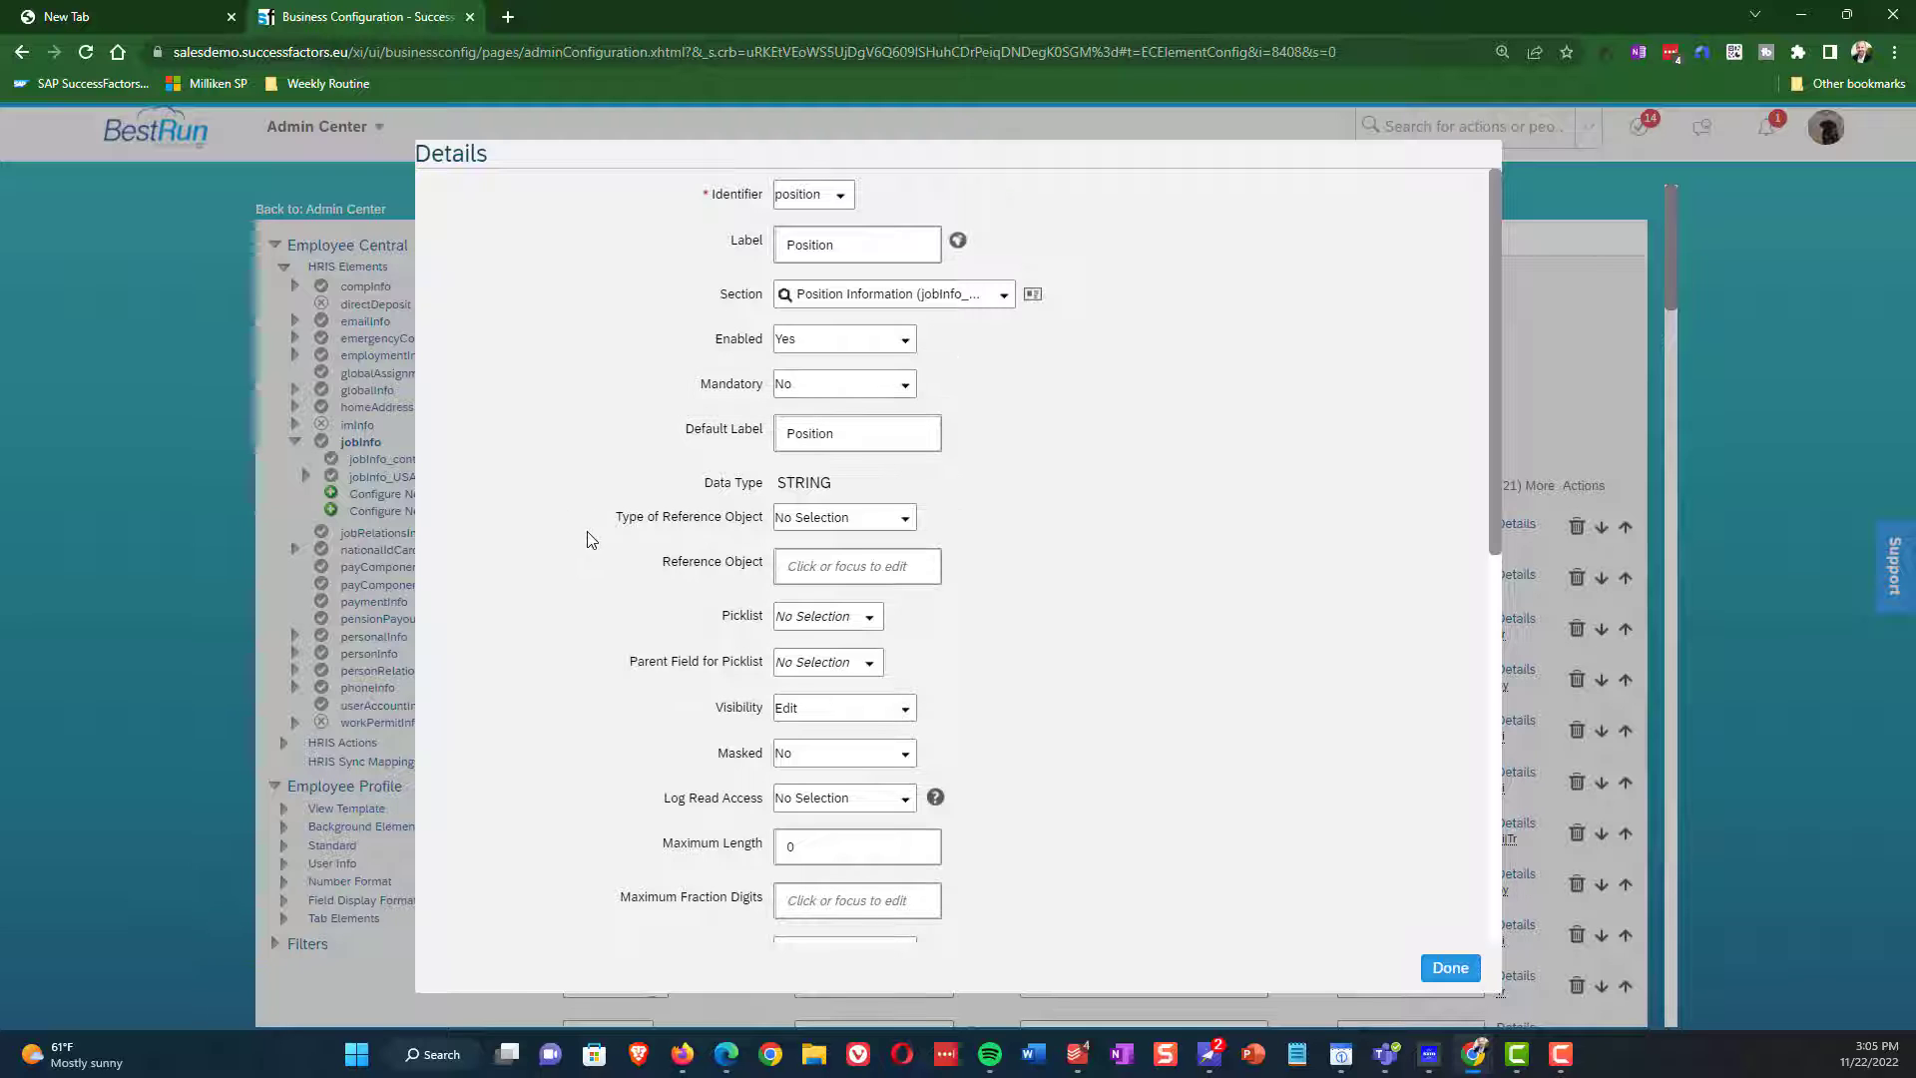
scroll(601, 556, "down", 2)
scroll(601, 560, "down", 1)
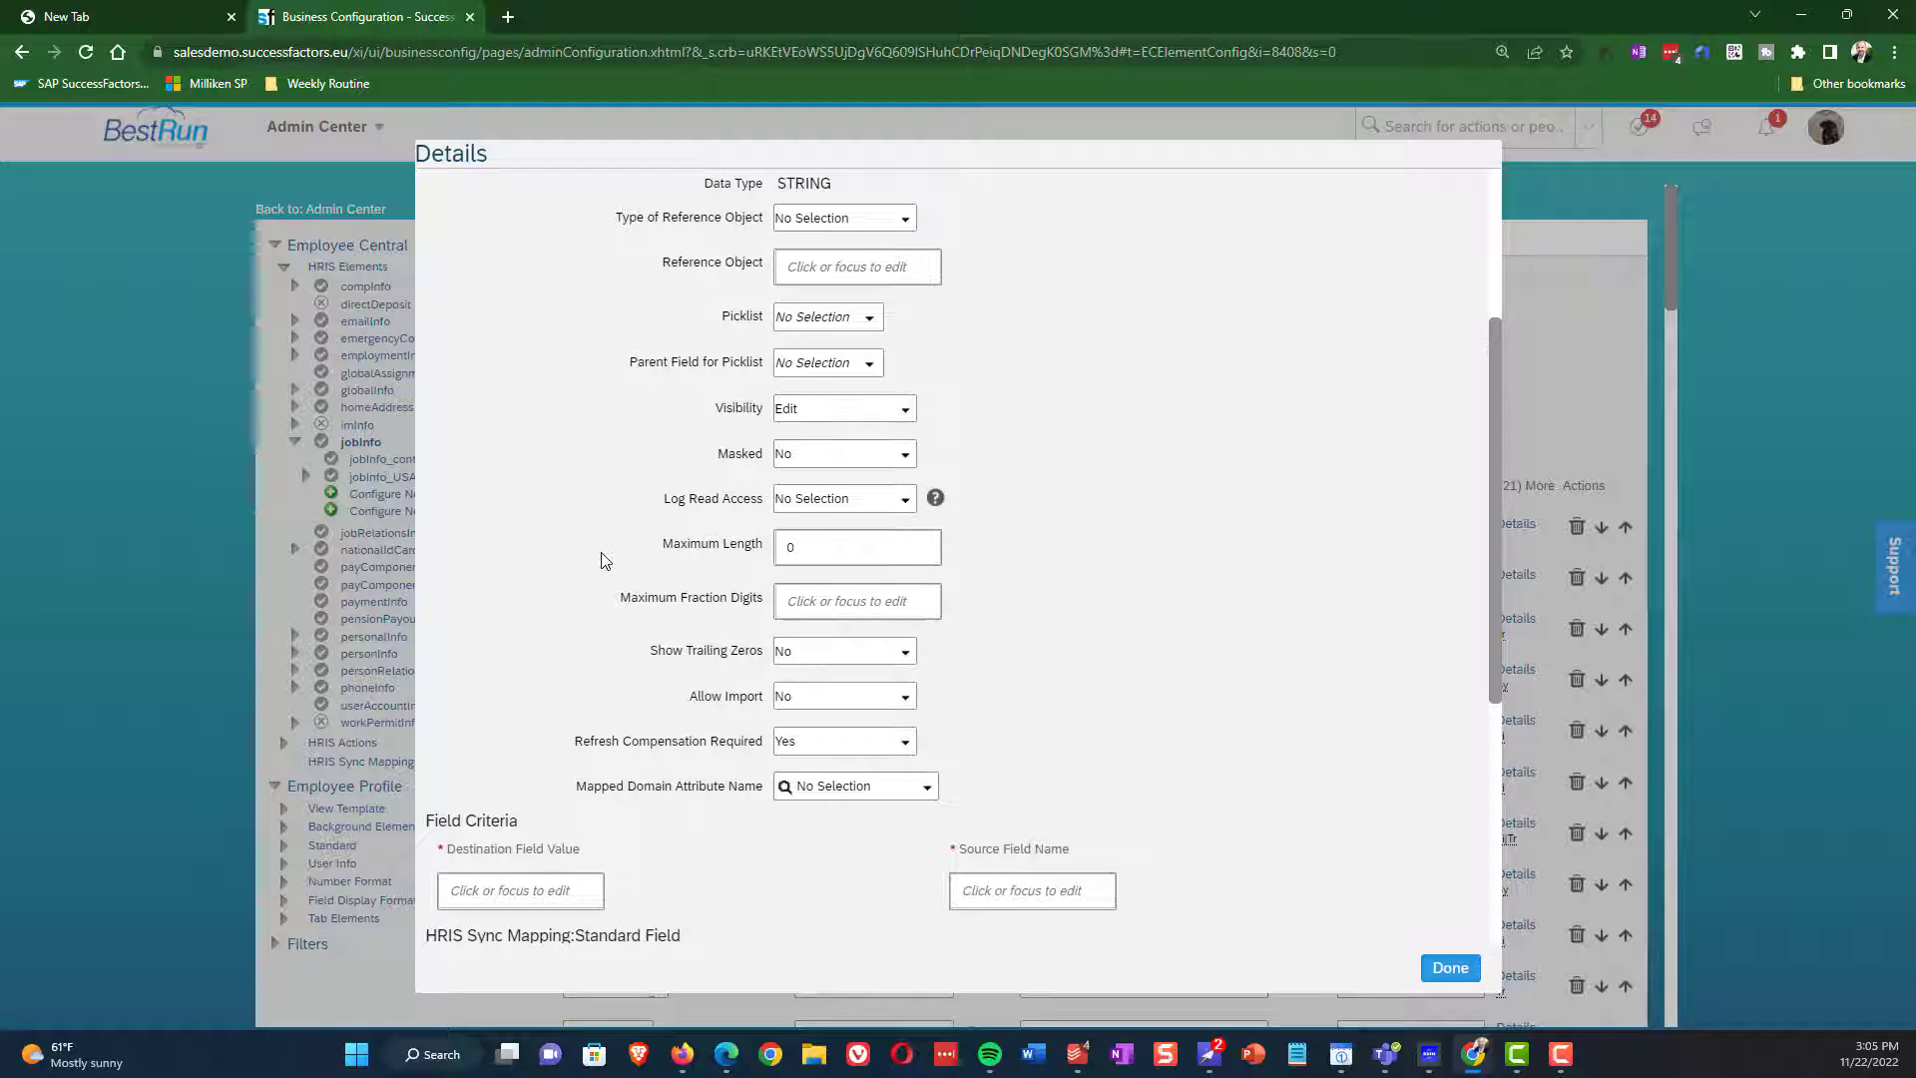
left_click(905, 411)
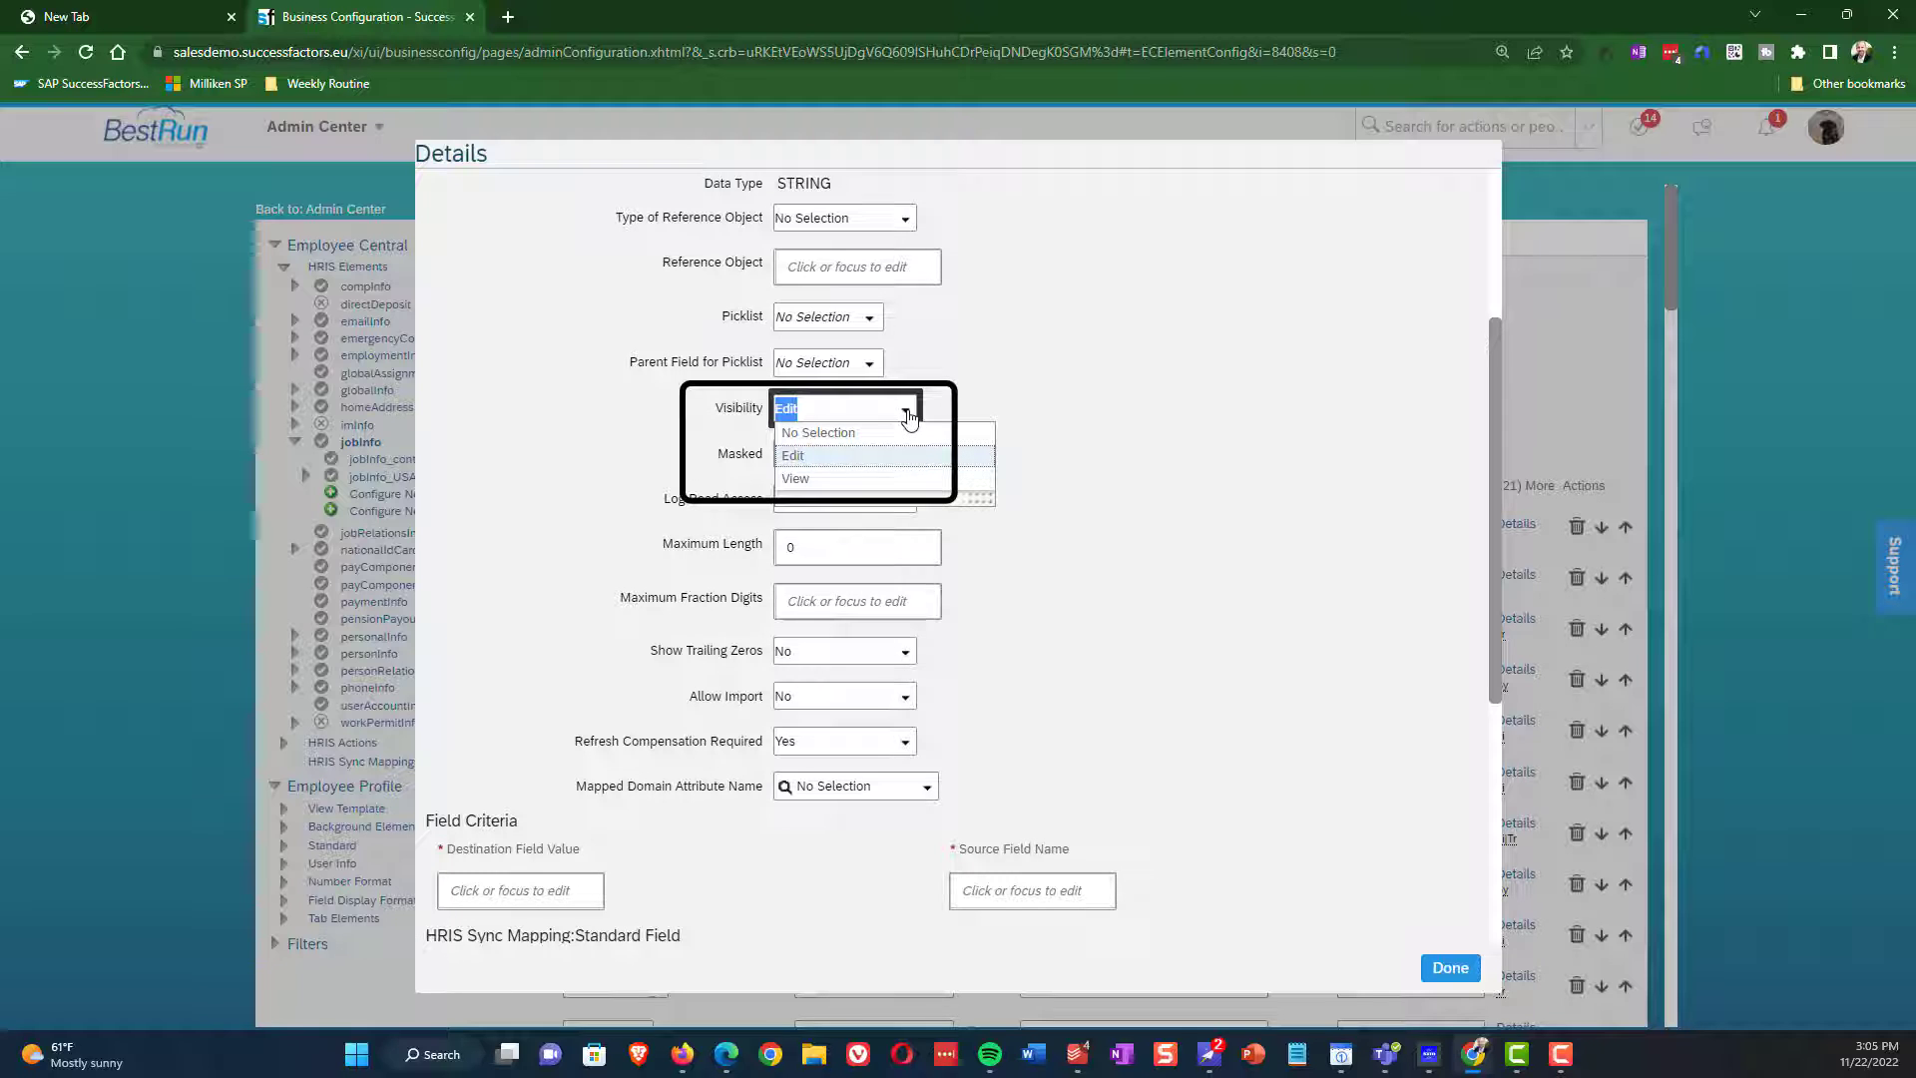
left_click(1108, 384)
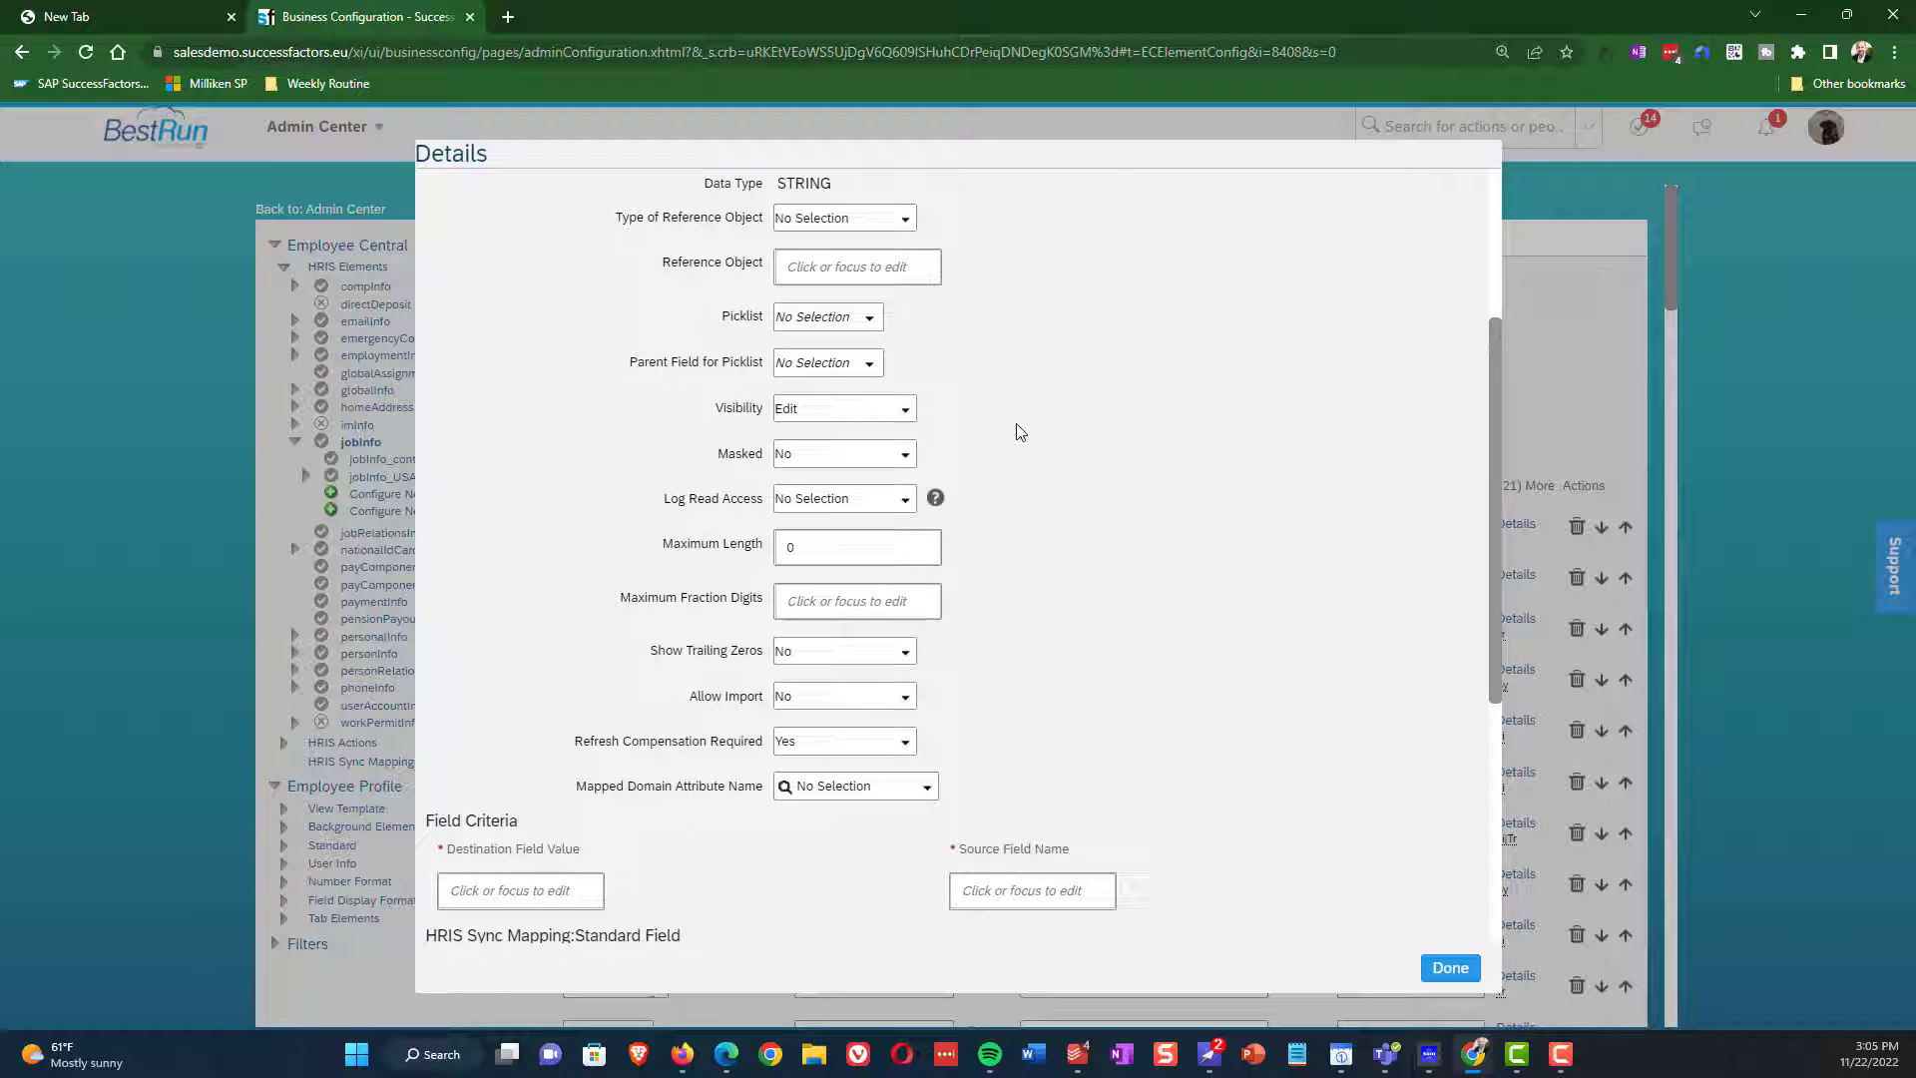
scroll(1018, 431, "down", 2)
scroll(1016, 431, "down", 3)
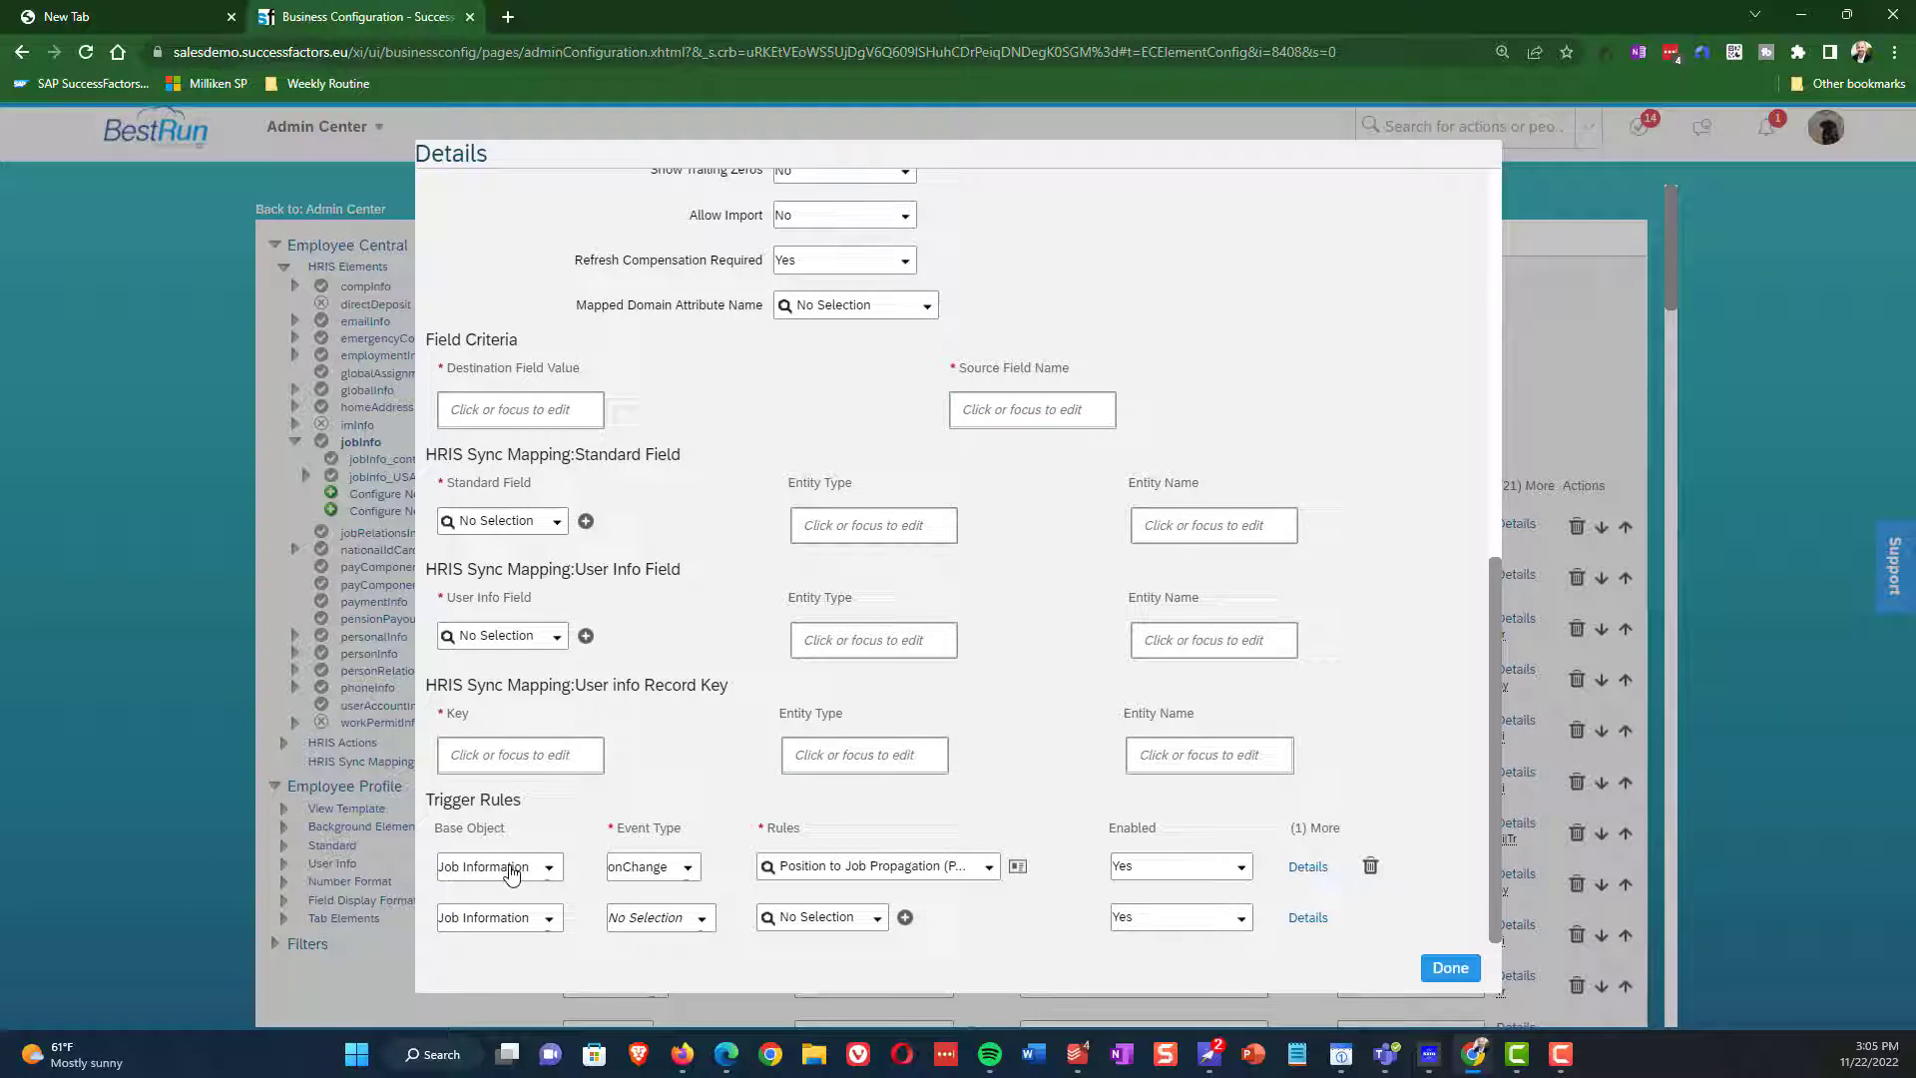
left_click(1450, 967)
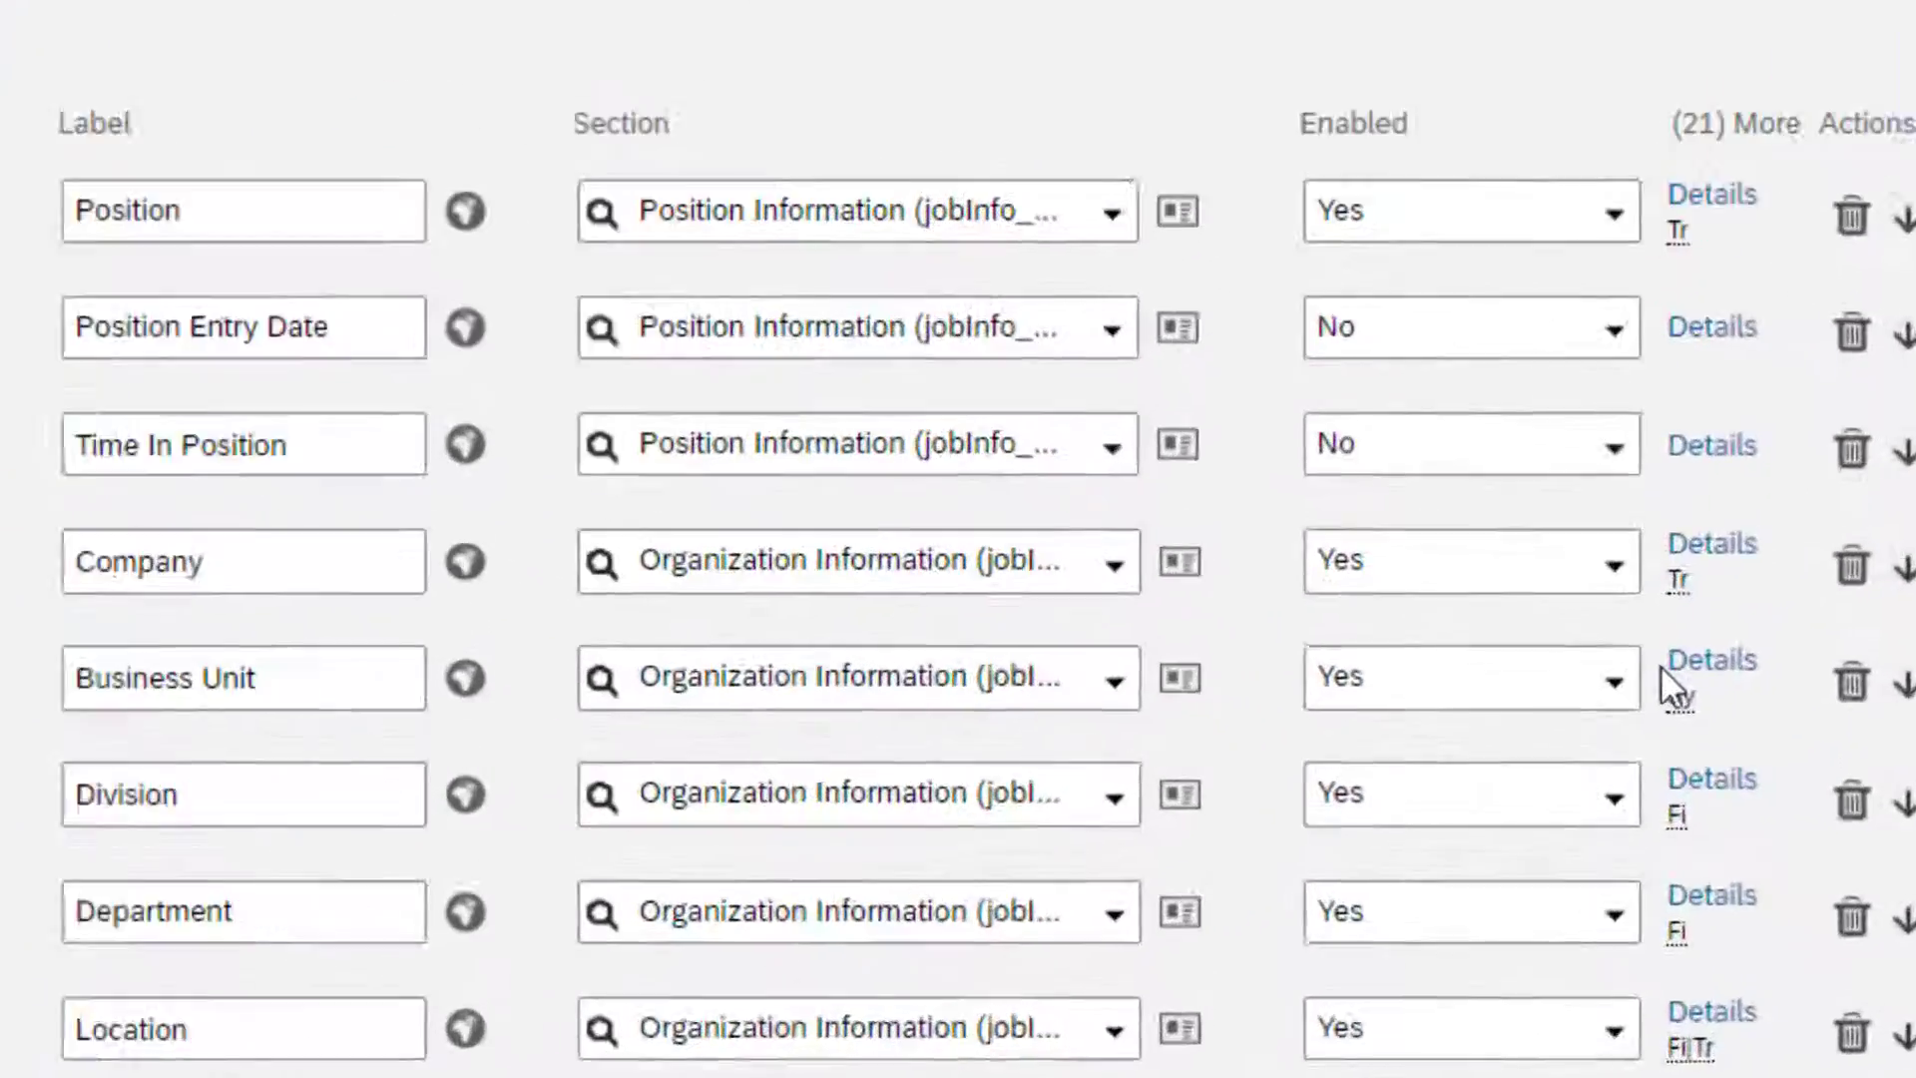
mouse_move(1503, 739)
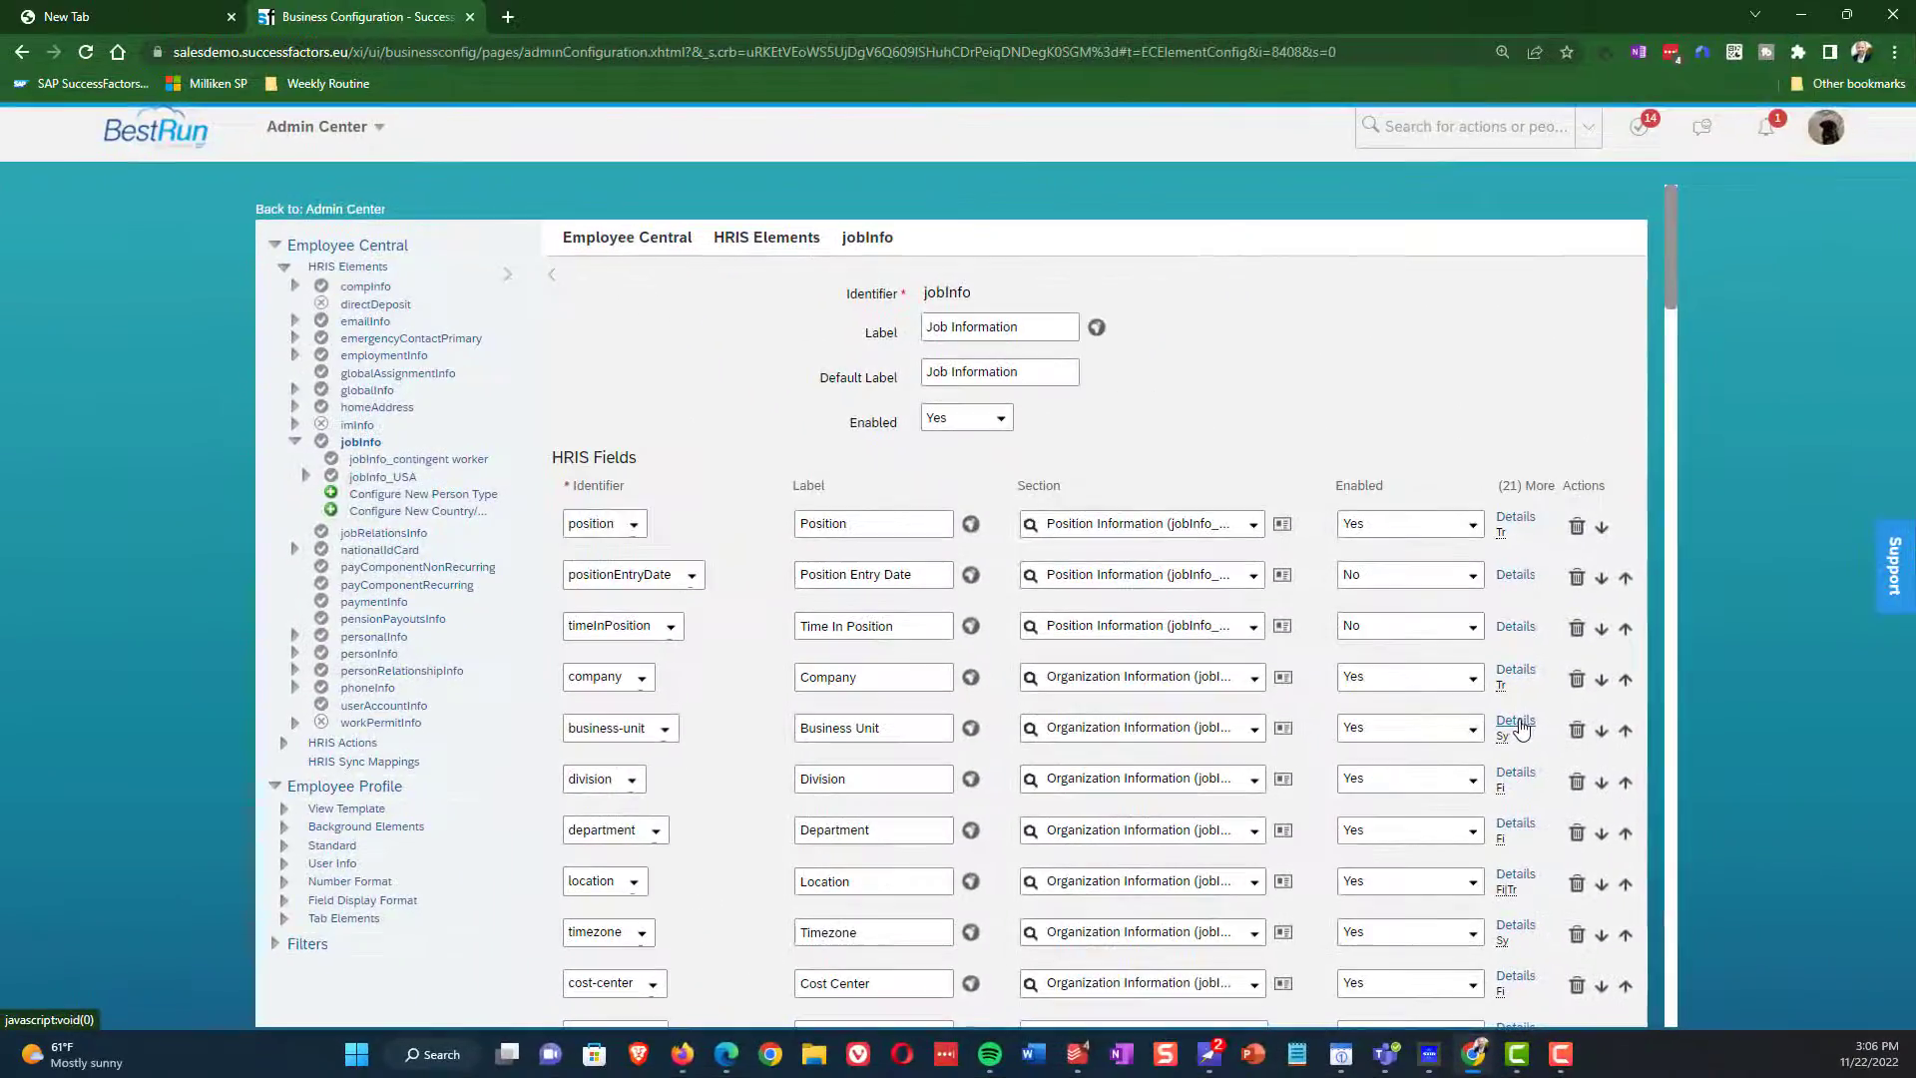
left_click(1830, 624)
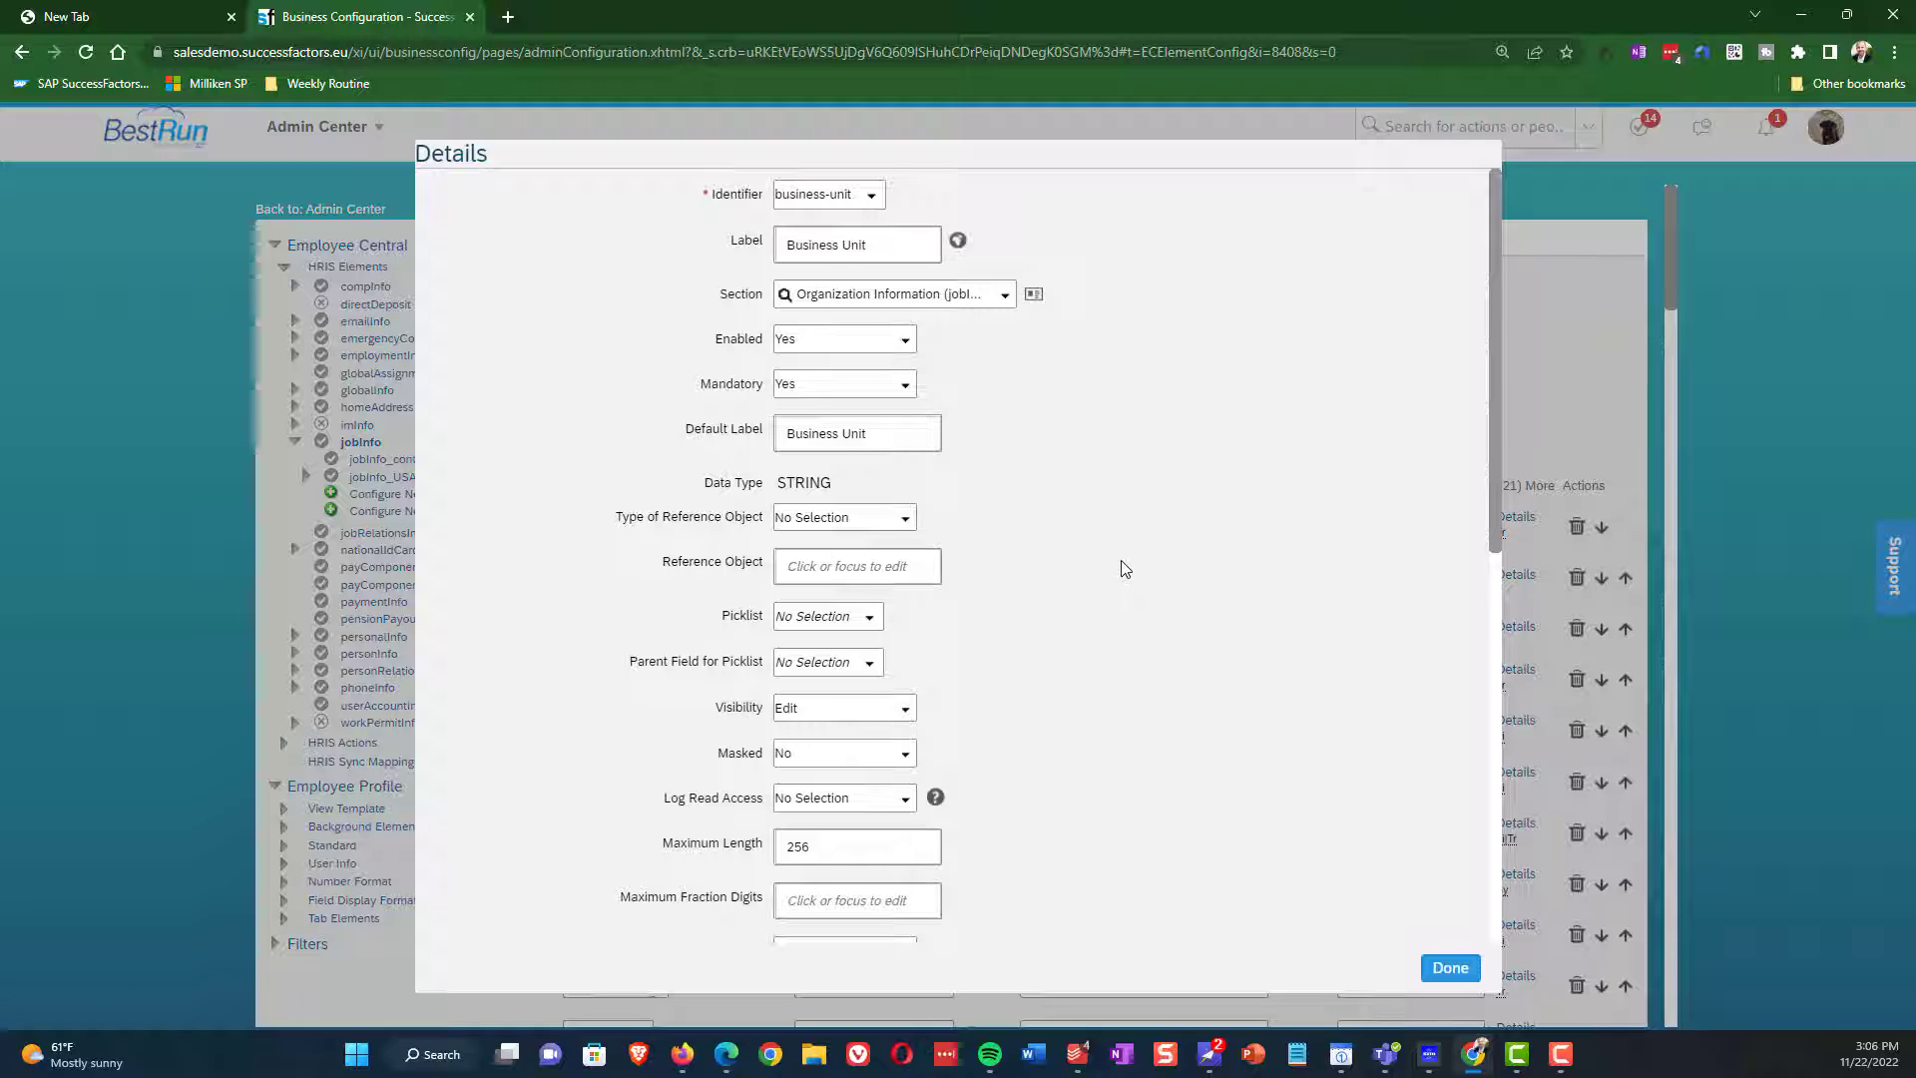
scroll(1125, 569, "down", 1)
scroll(1125, 569, "down", 8)
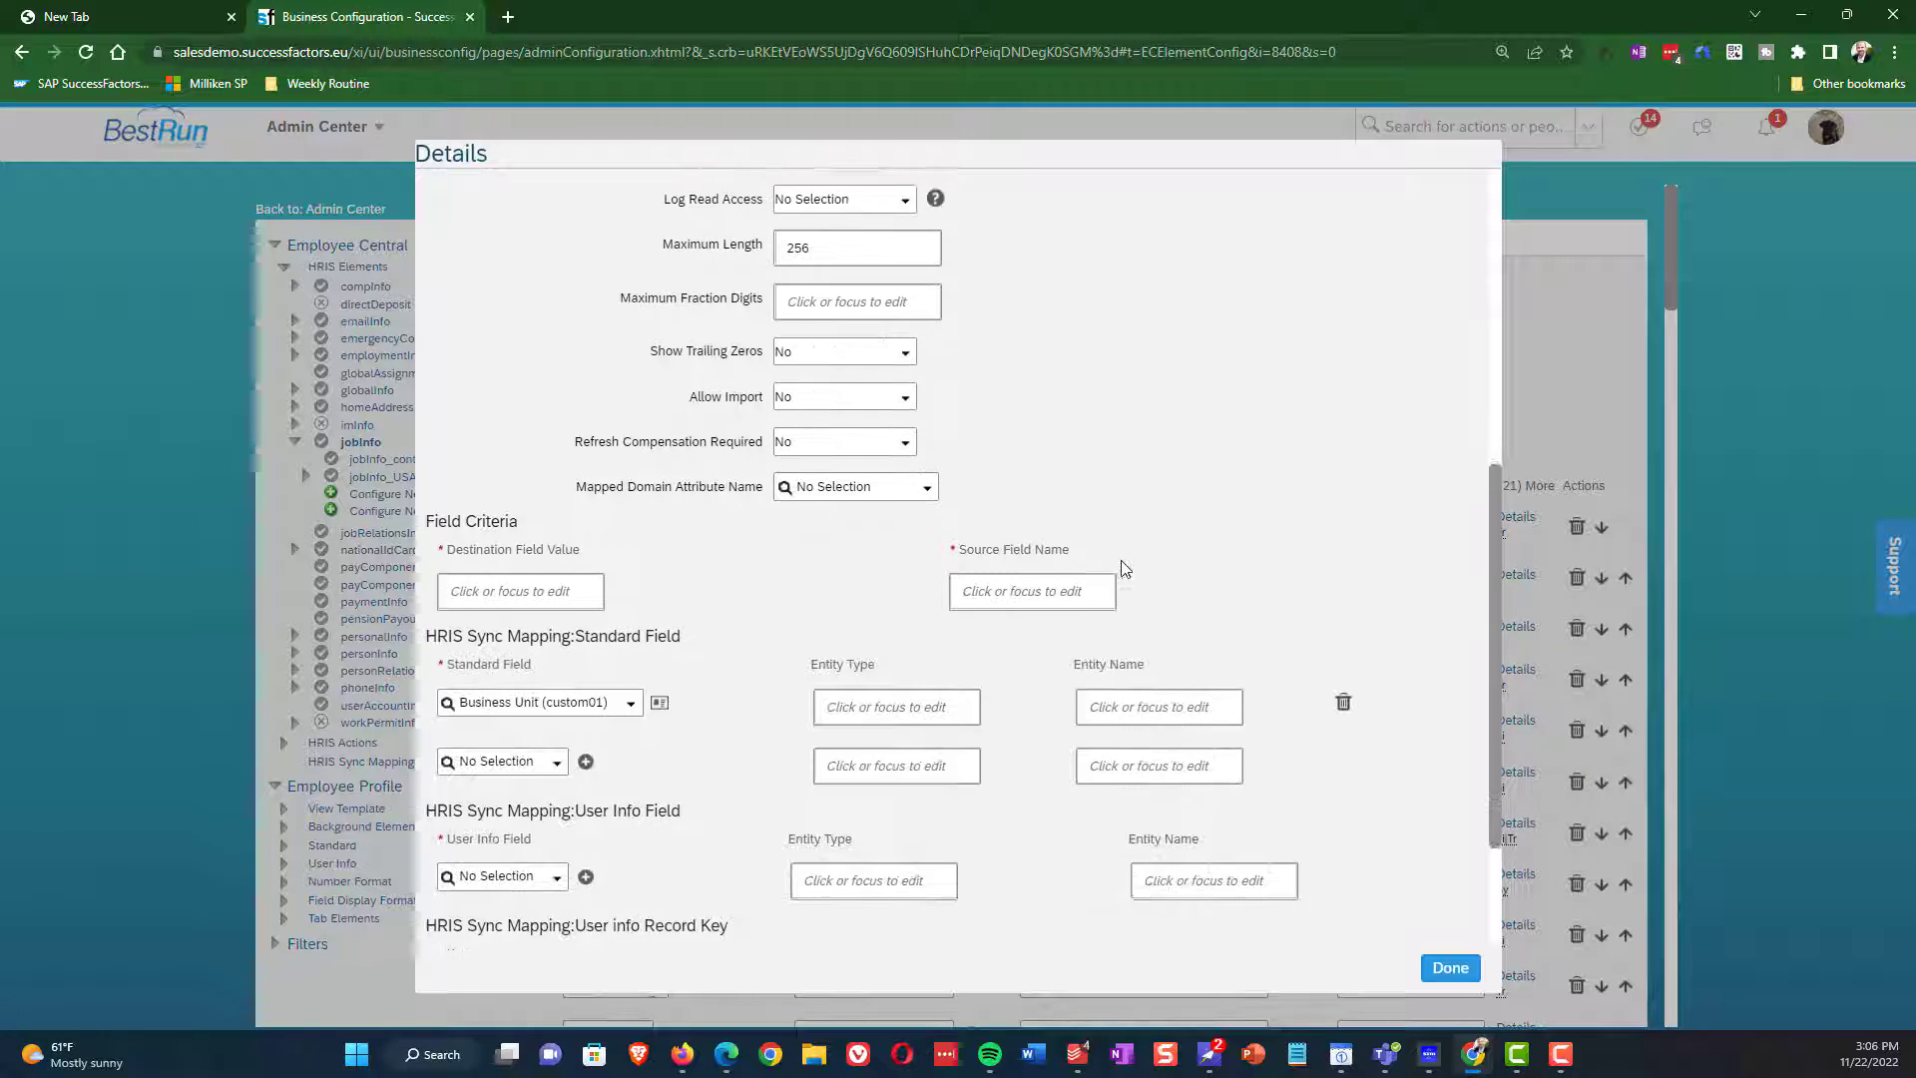
left_click(1122, 562)
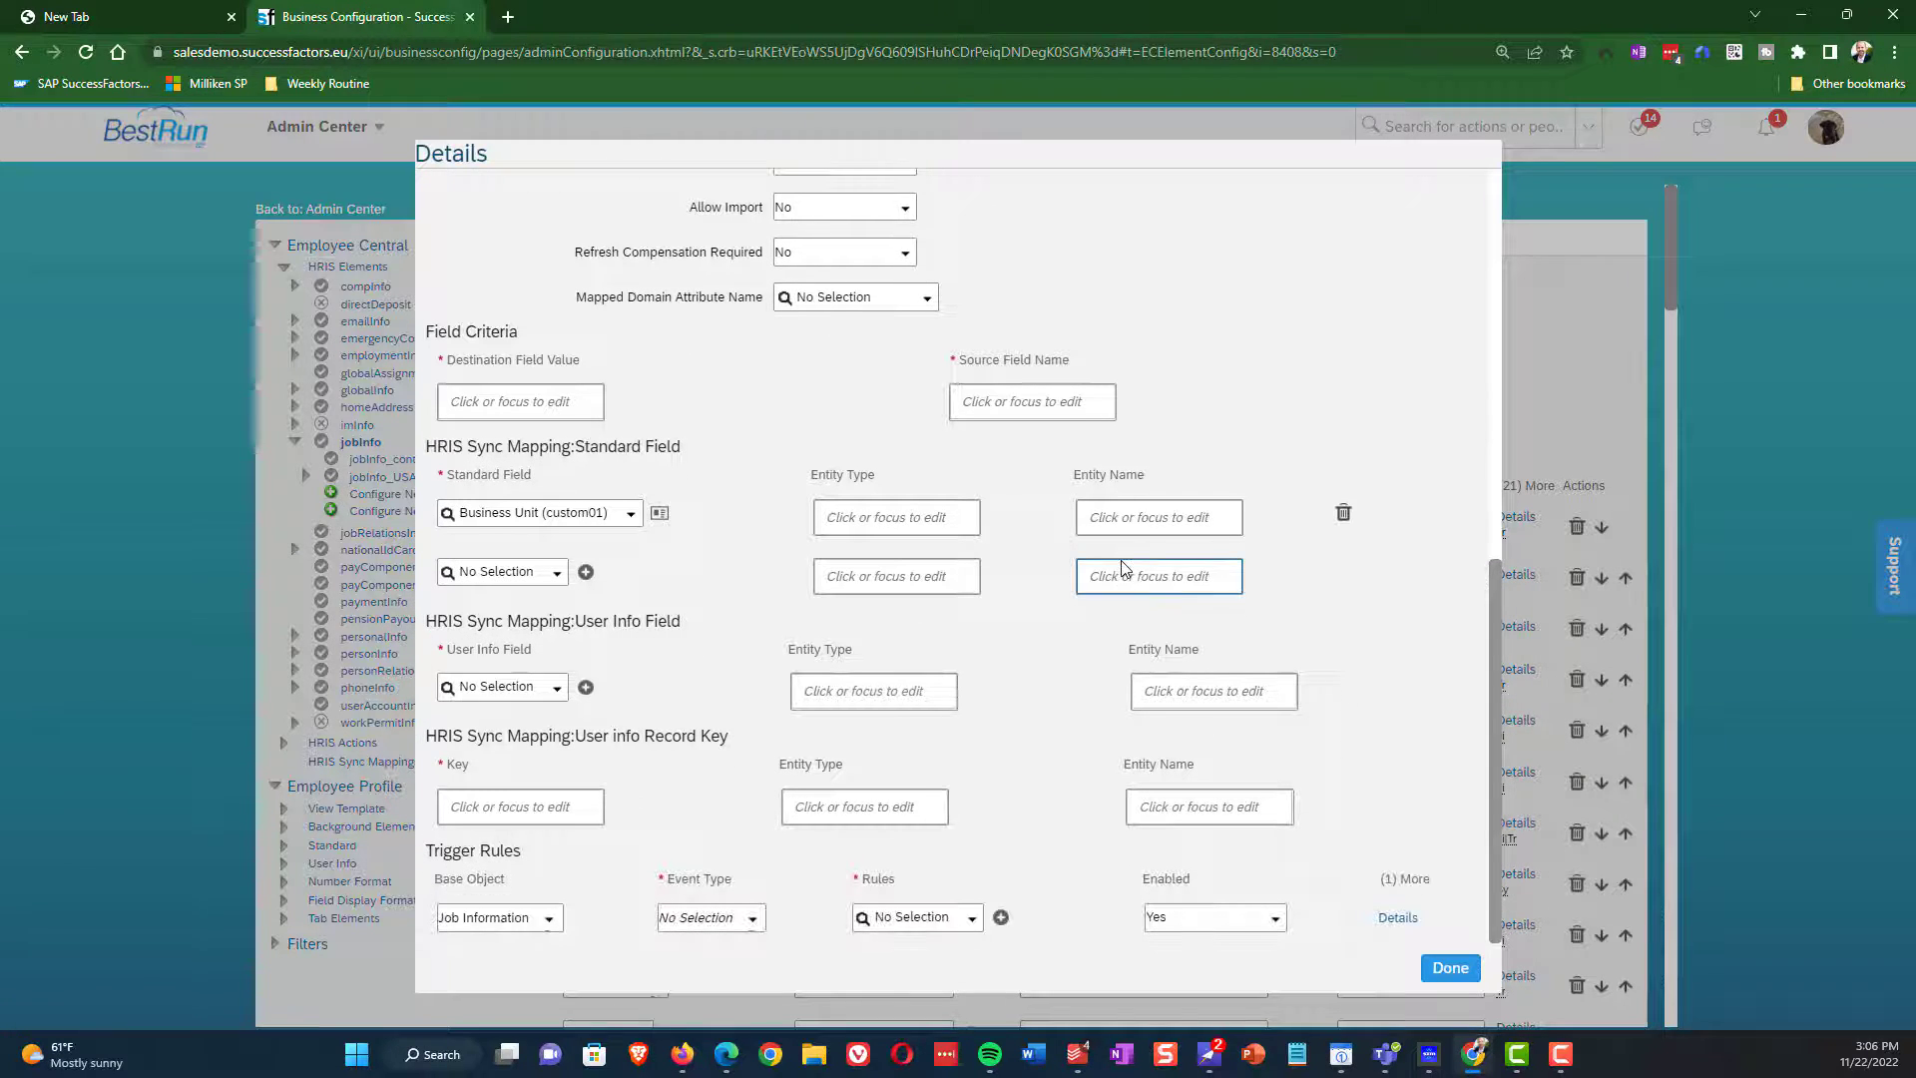
left_click(1449, 968)
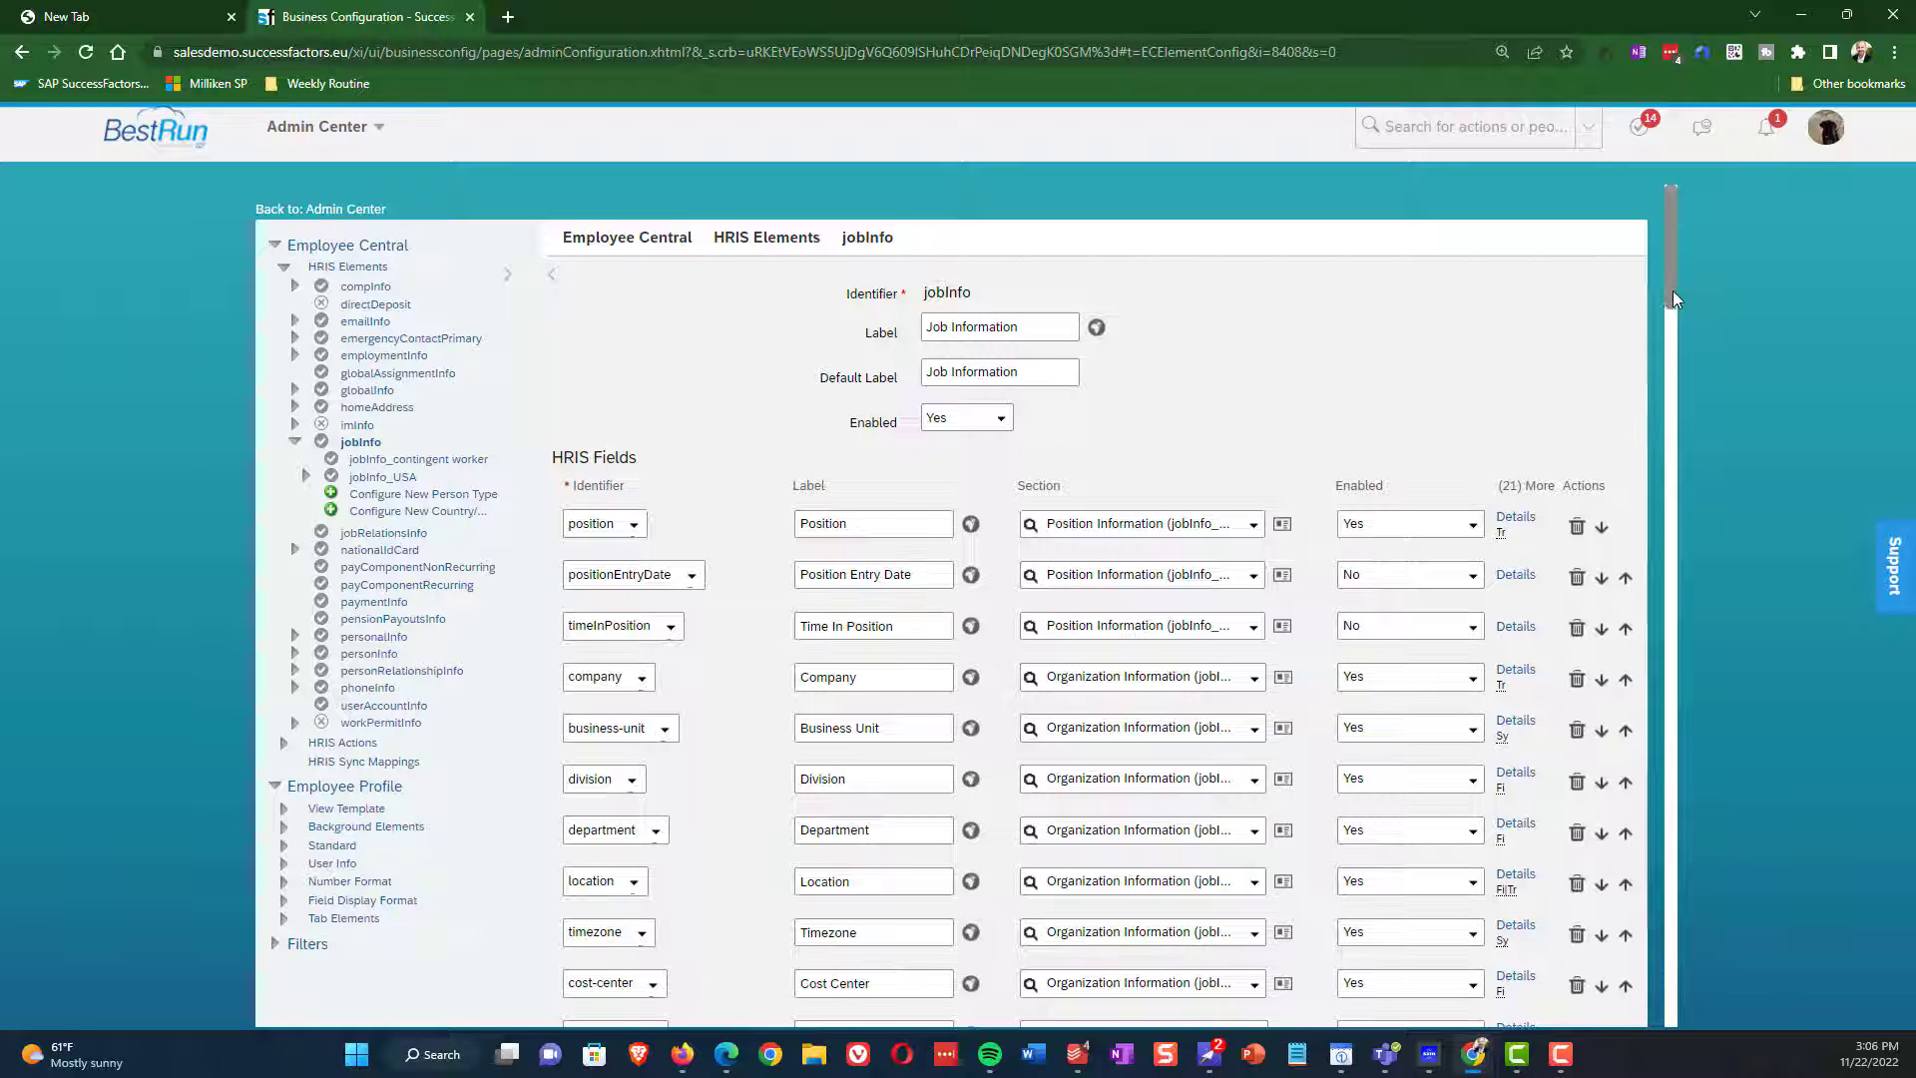
left_click_drag(1673, 291, 1670, 332)
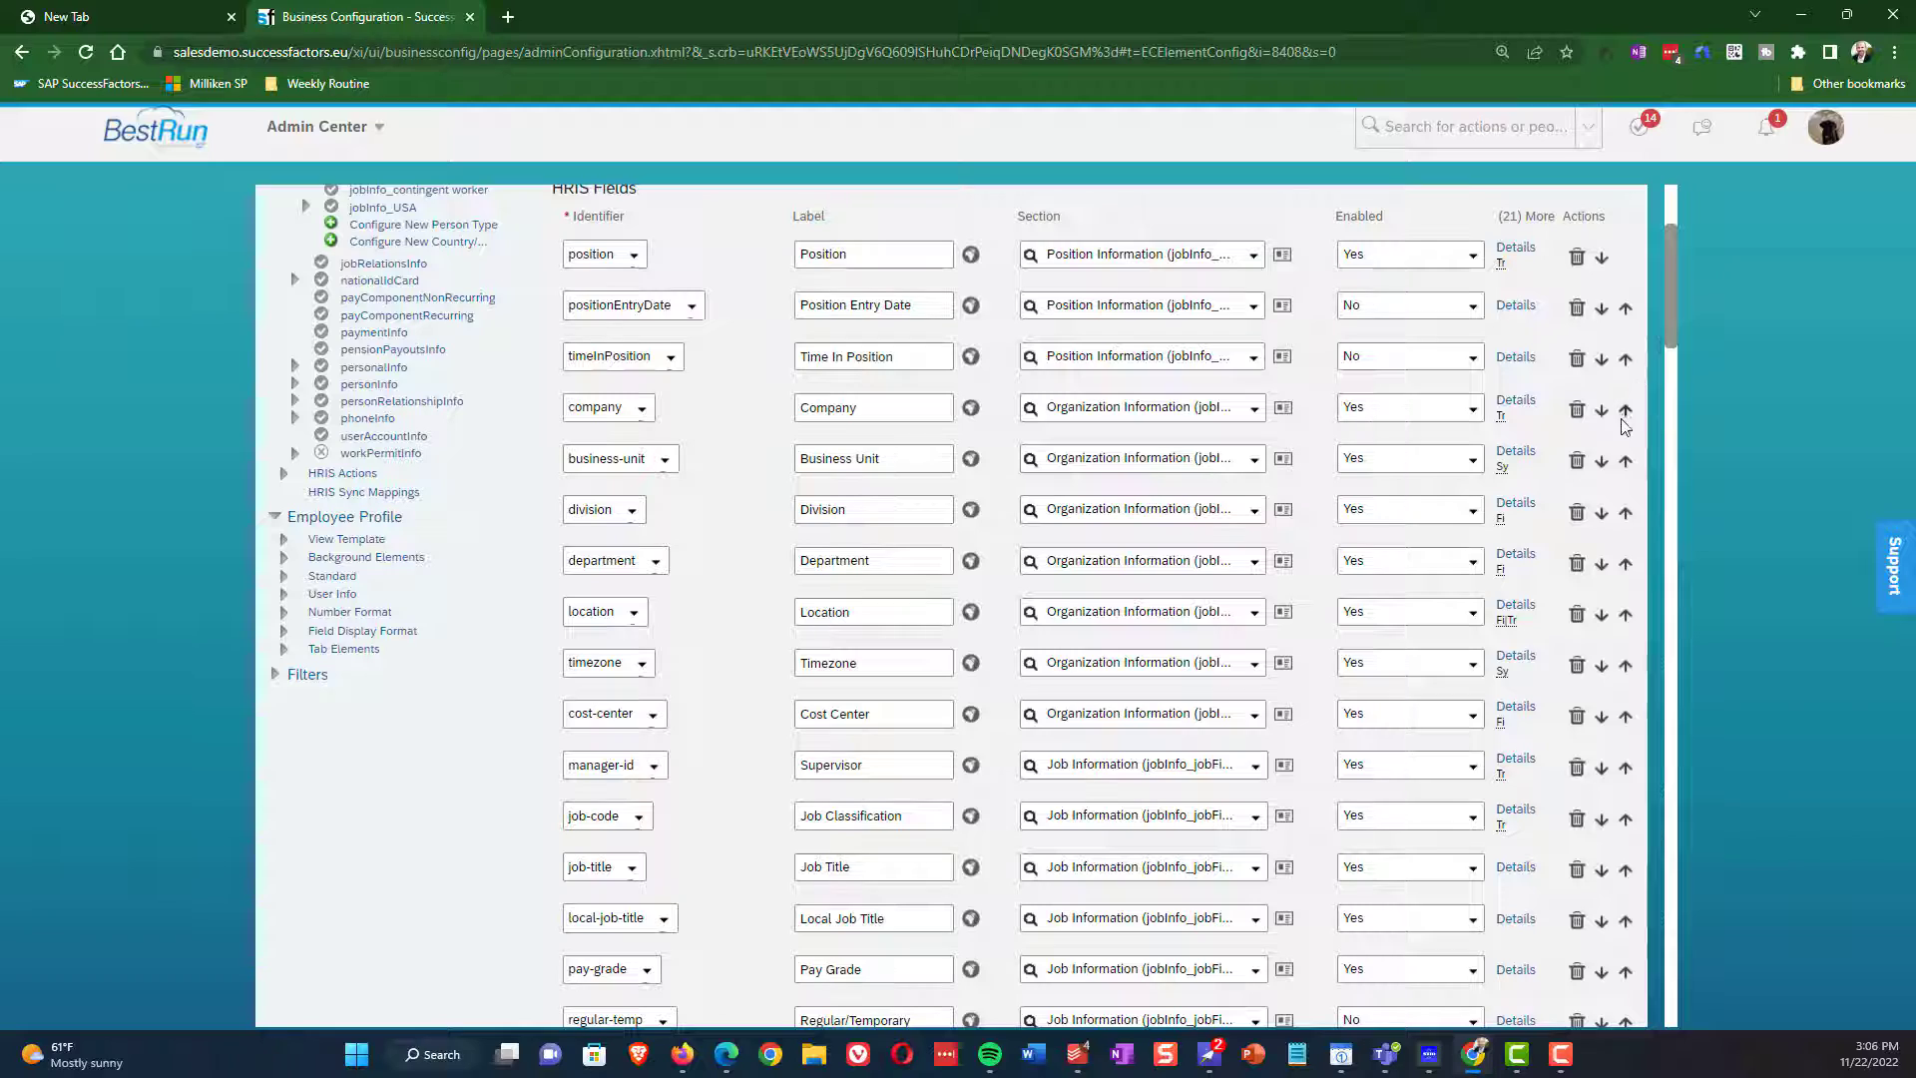
- Open the division field's full details, review Field Criteria, and close with Done
mouse_move(1507, 524)
left_click(1527, 508)
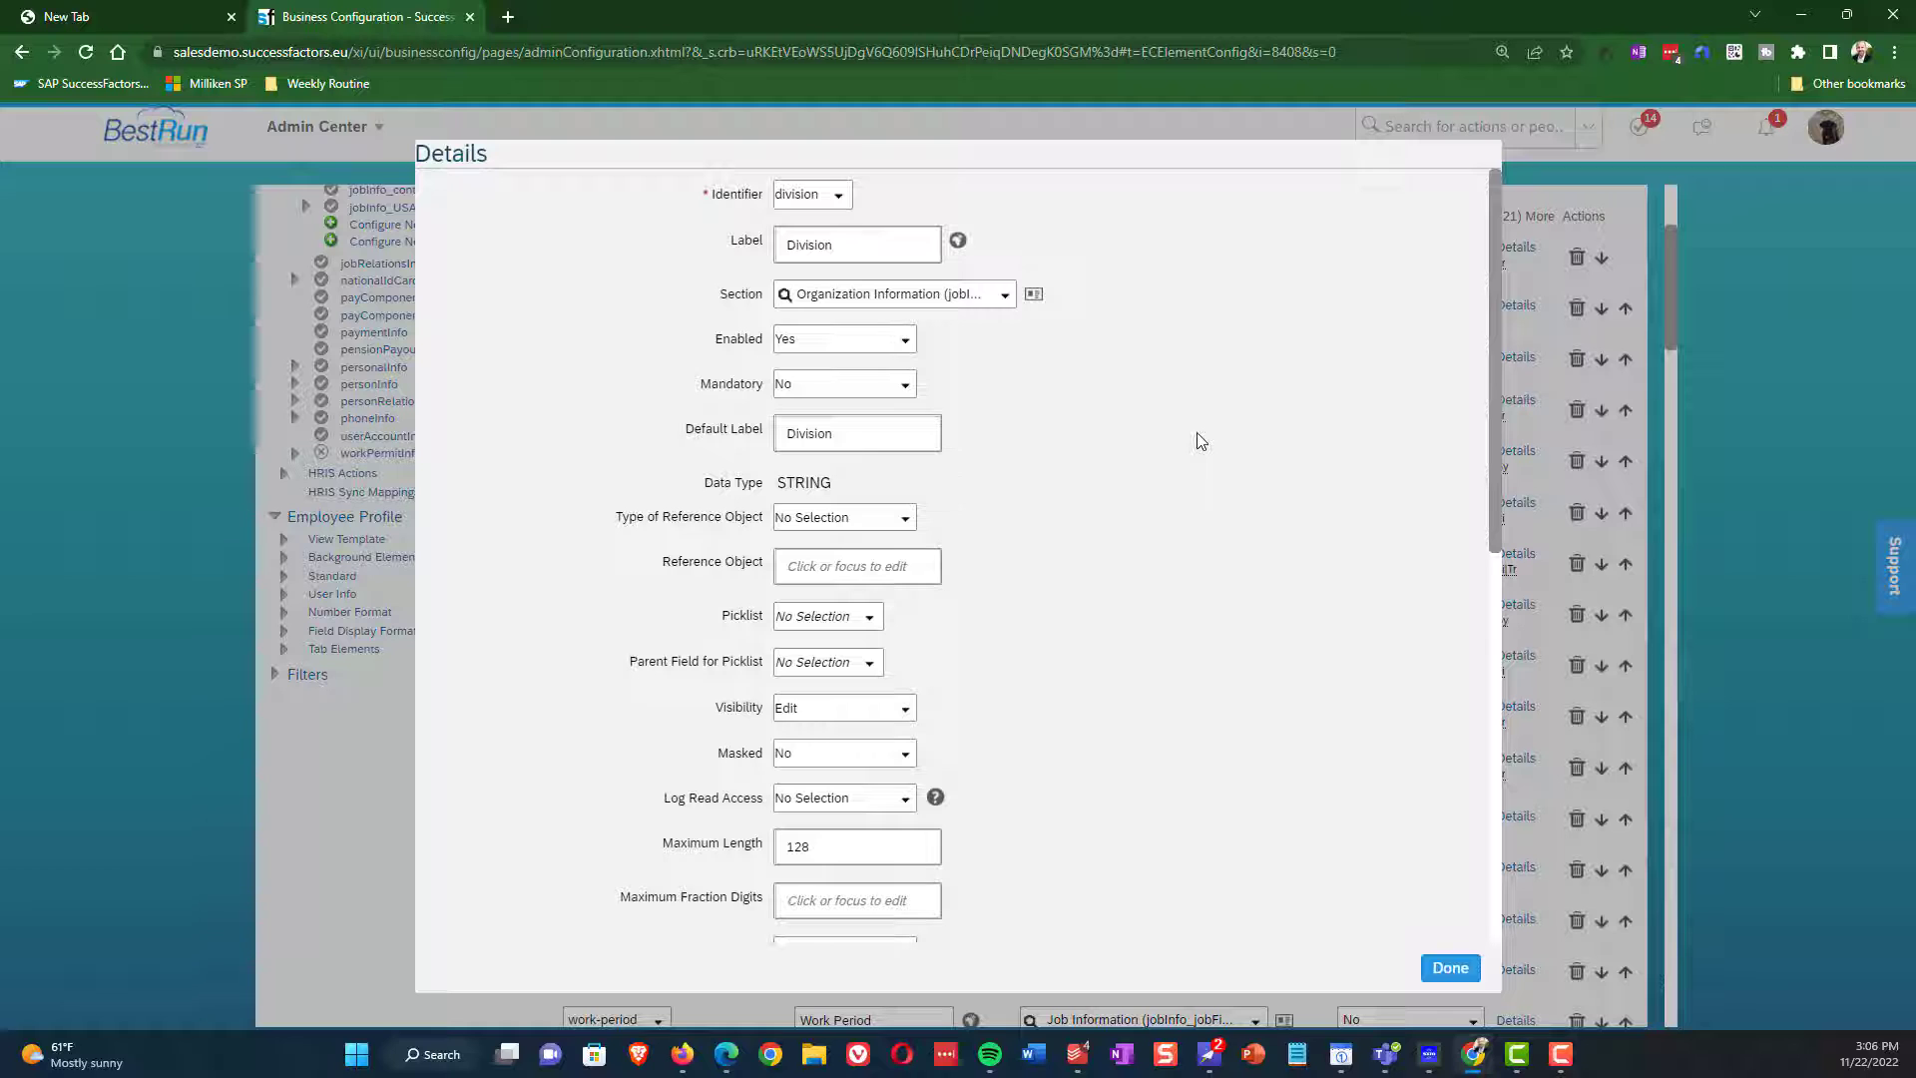
scroll(1201, 441, "down", 5)
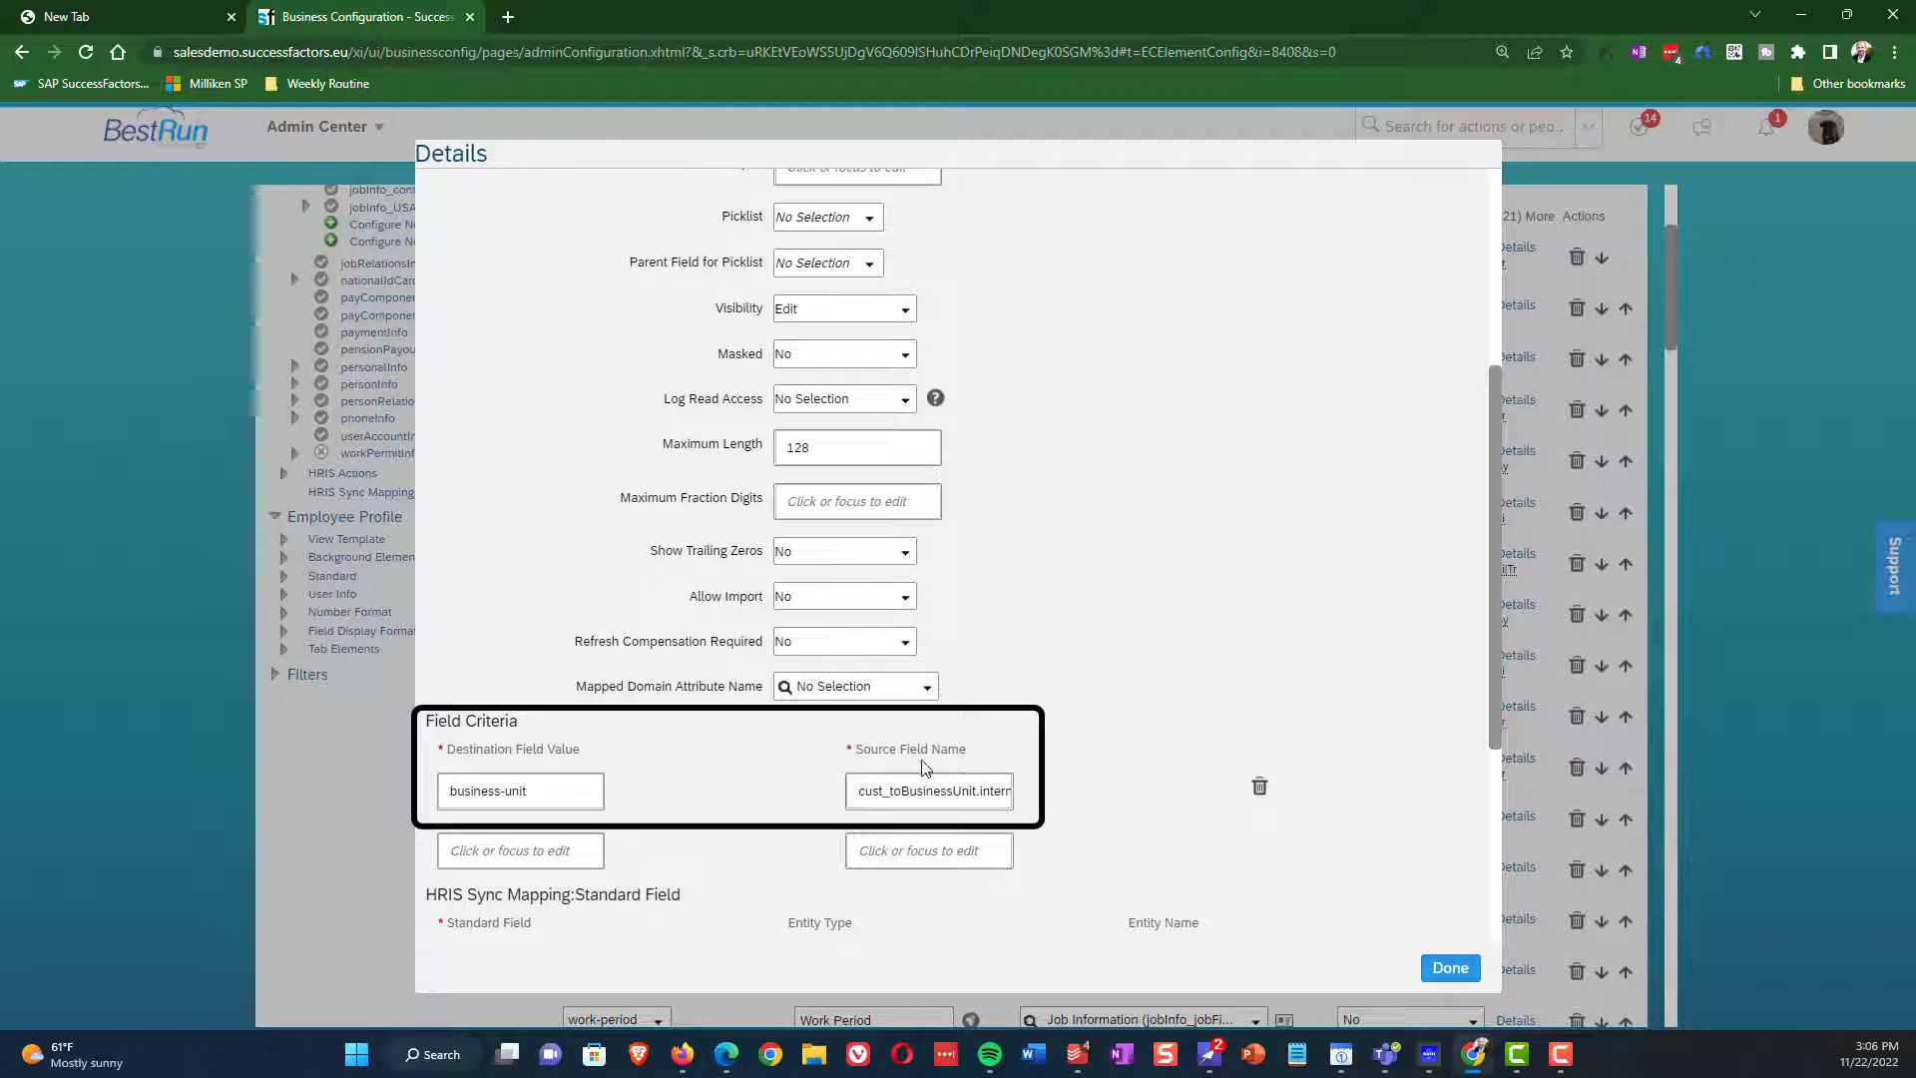
left_click(1452, 969)
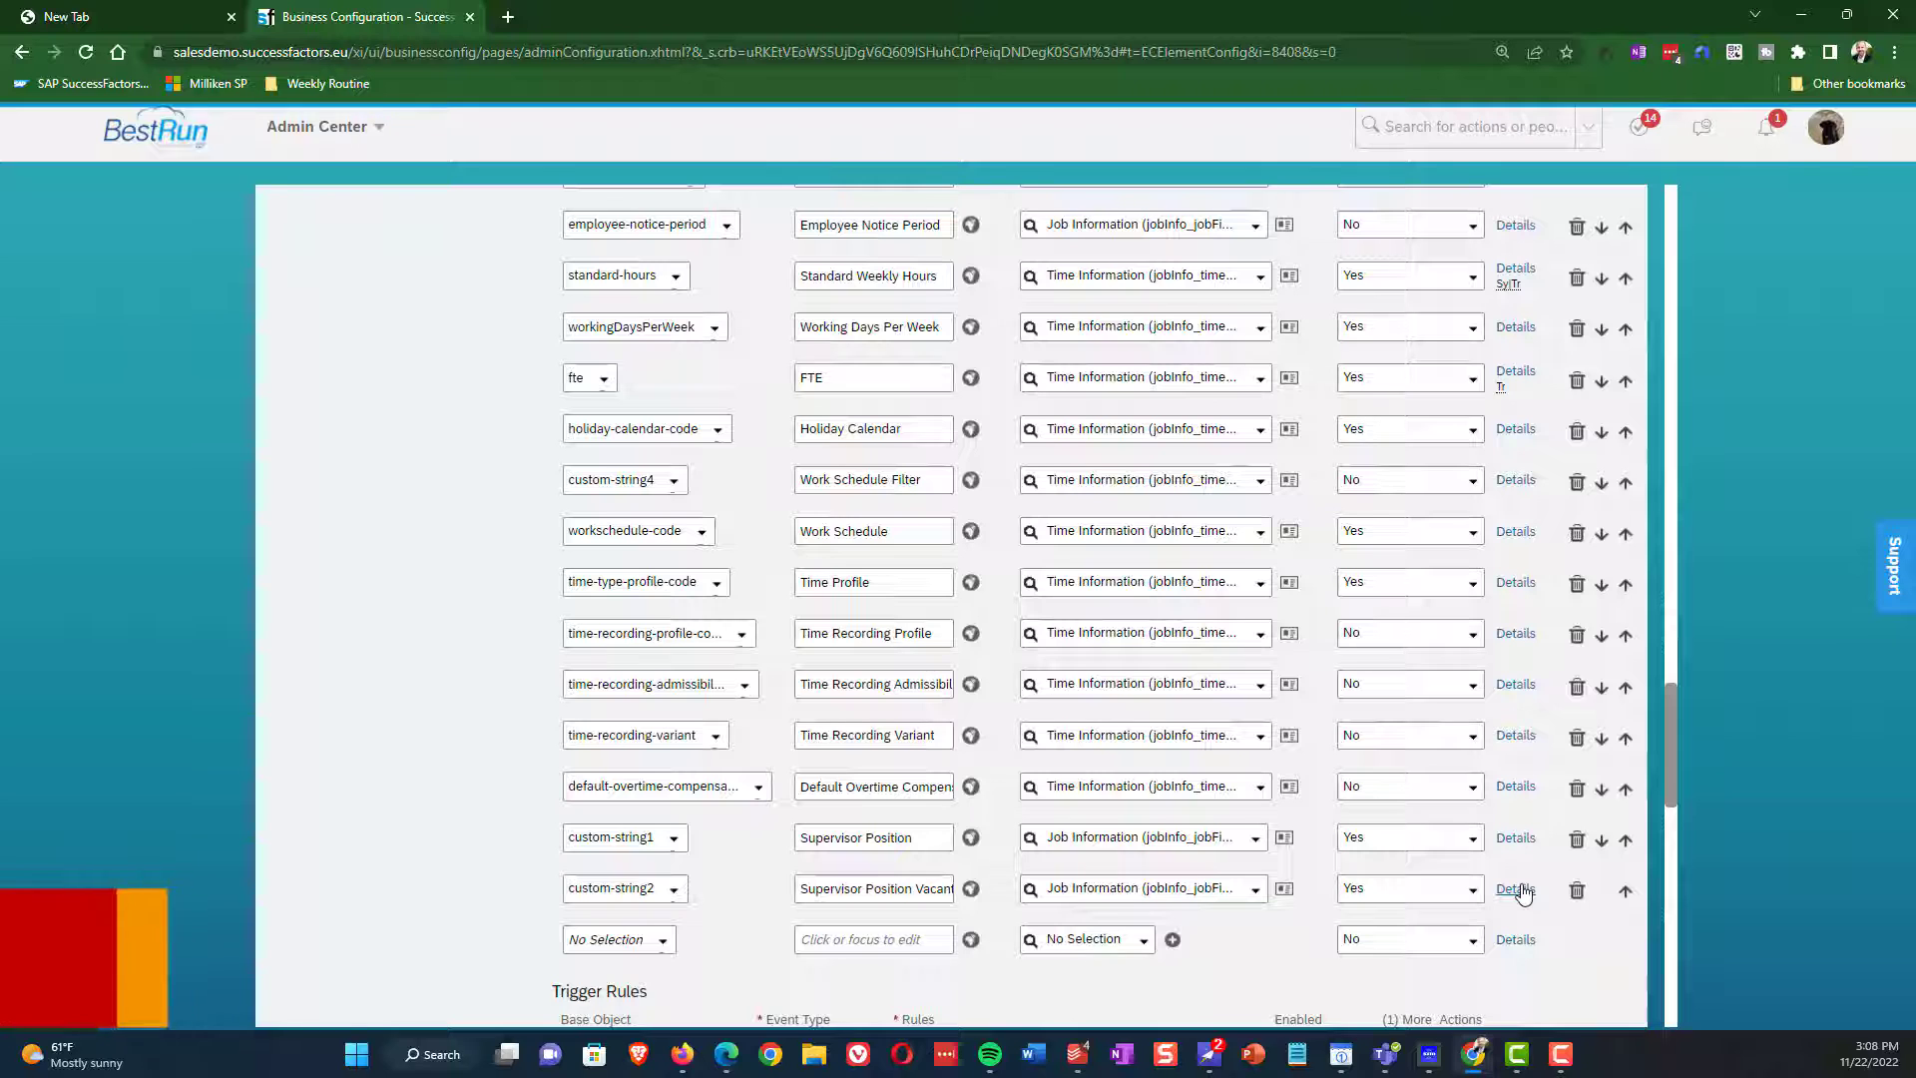
left_click(1516, 889)
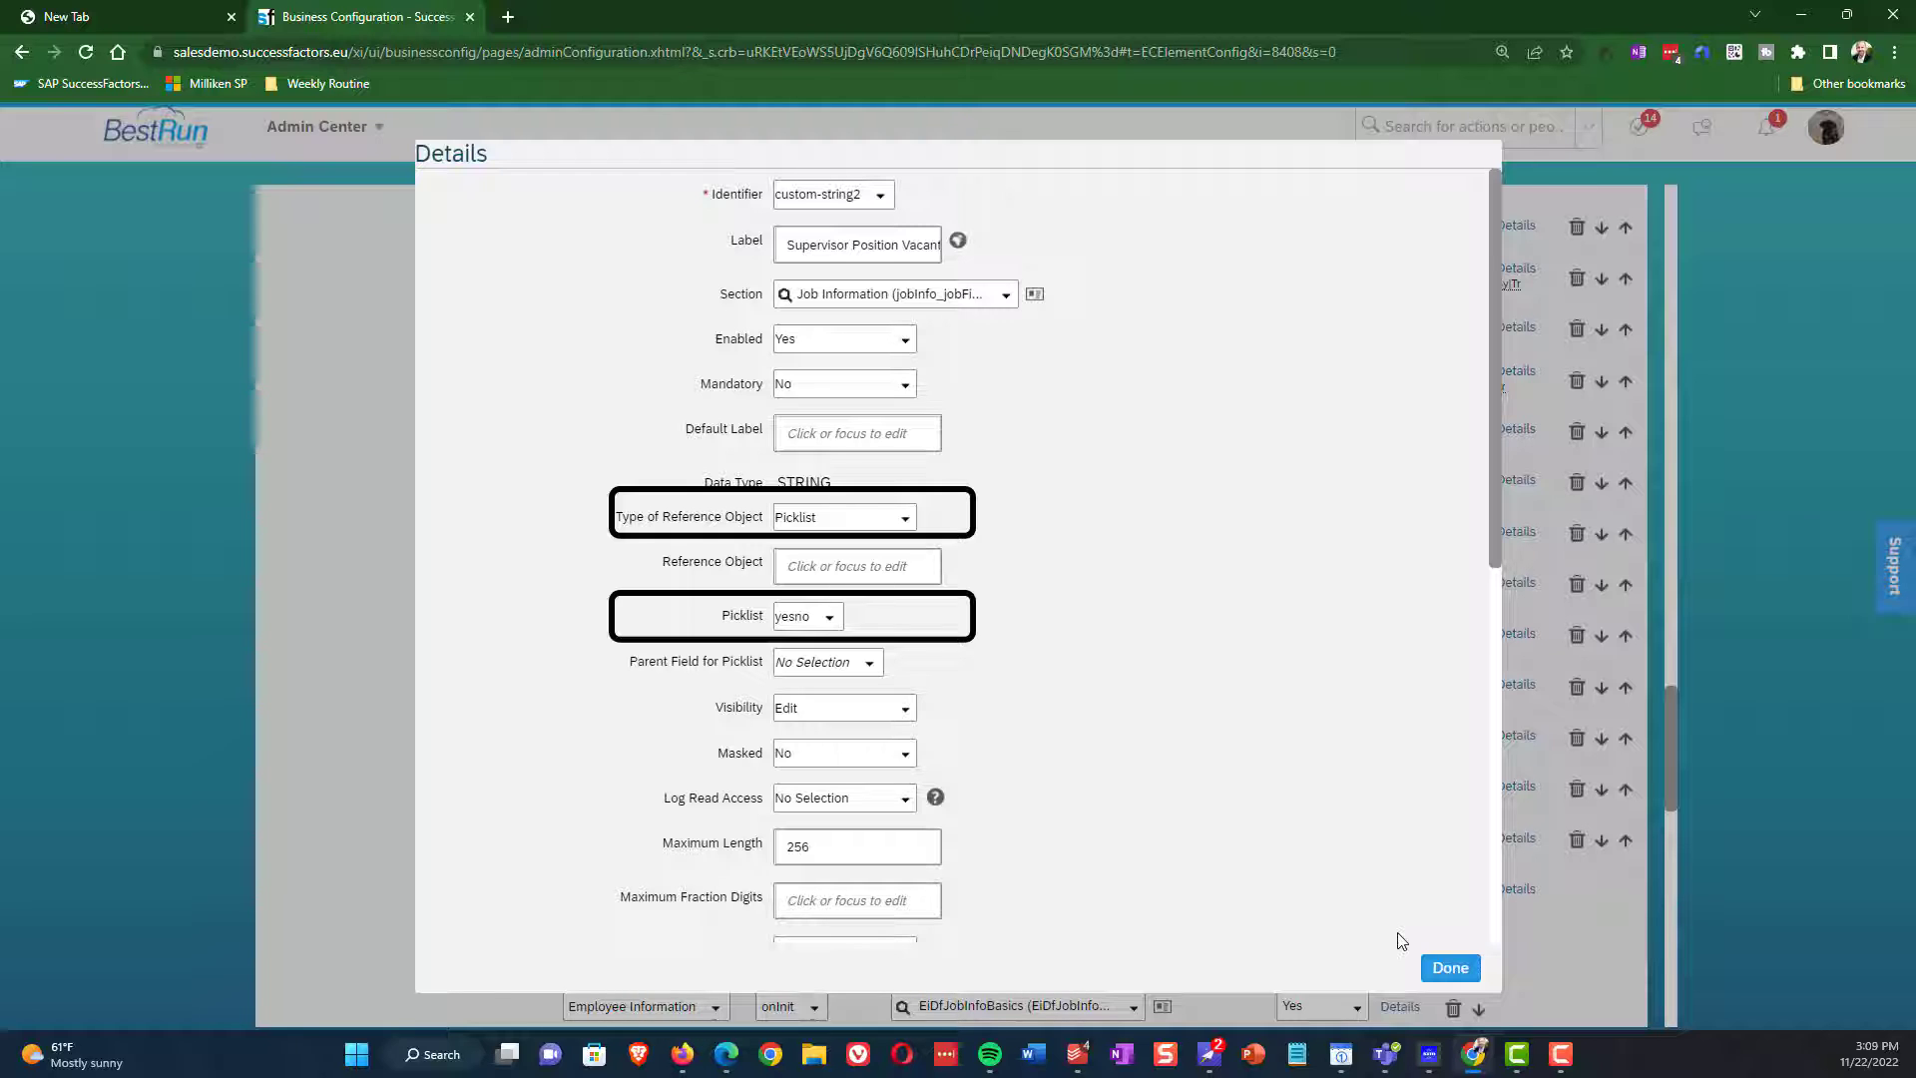
left_click(1444, 962)
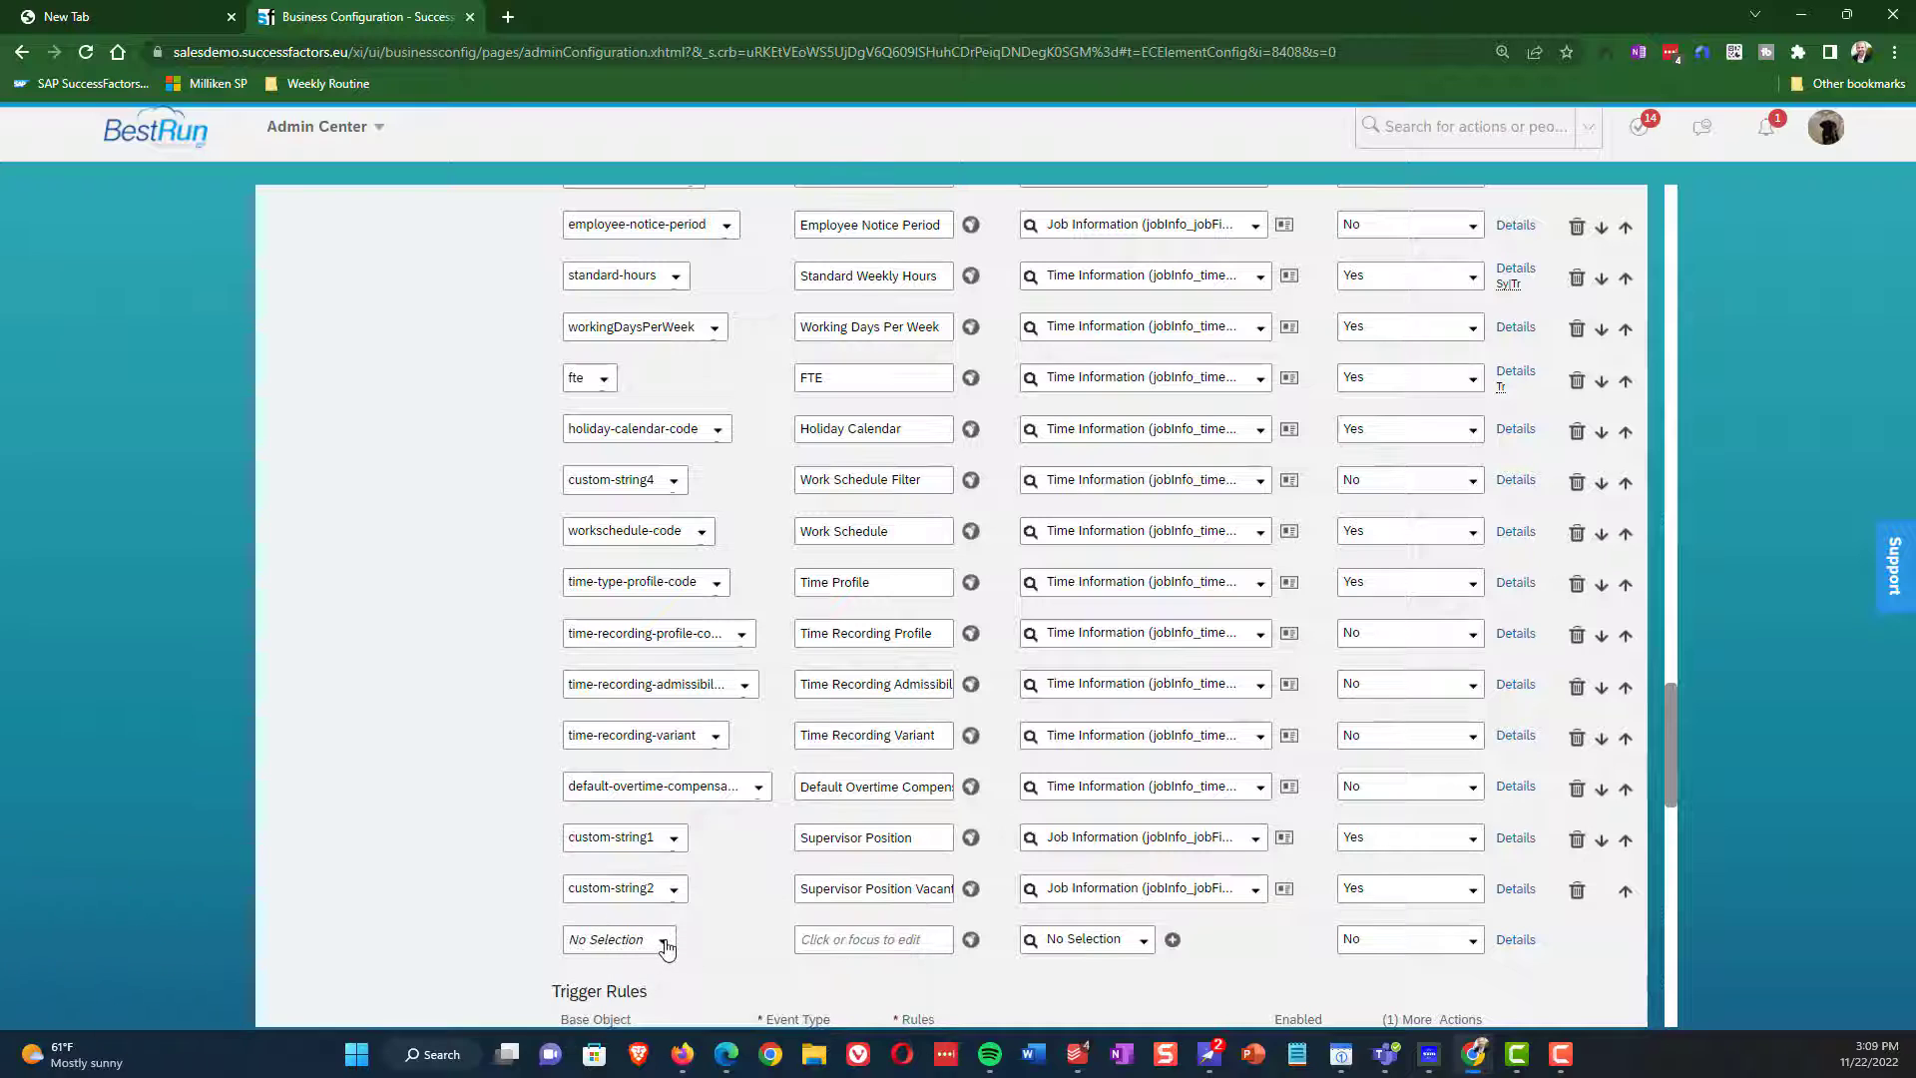
left_click(662, 940)
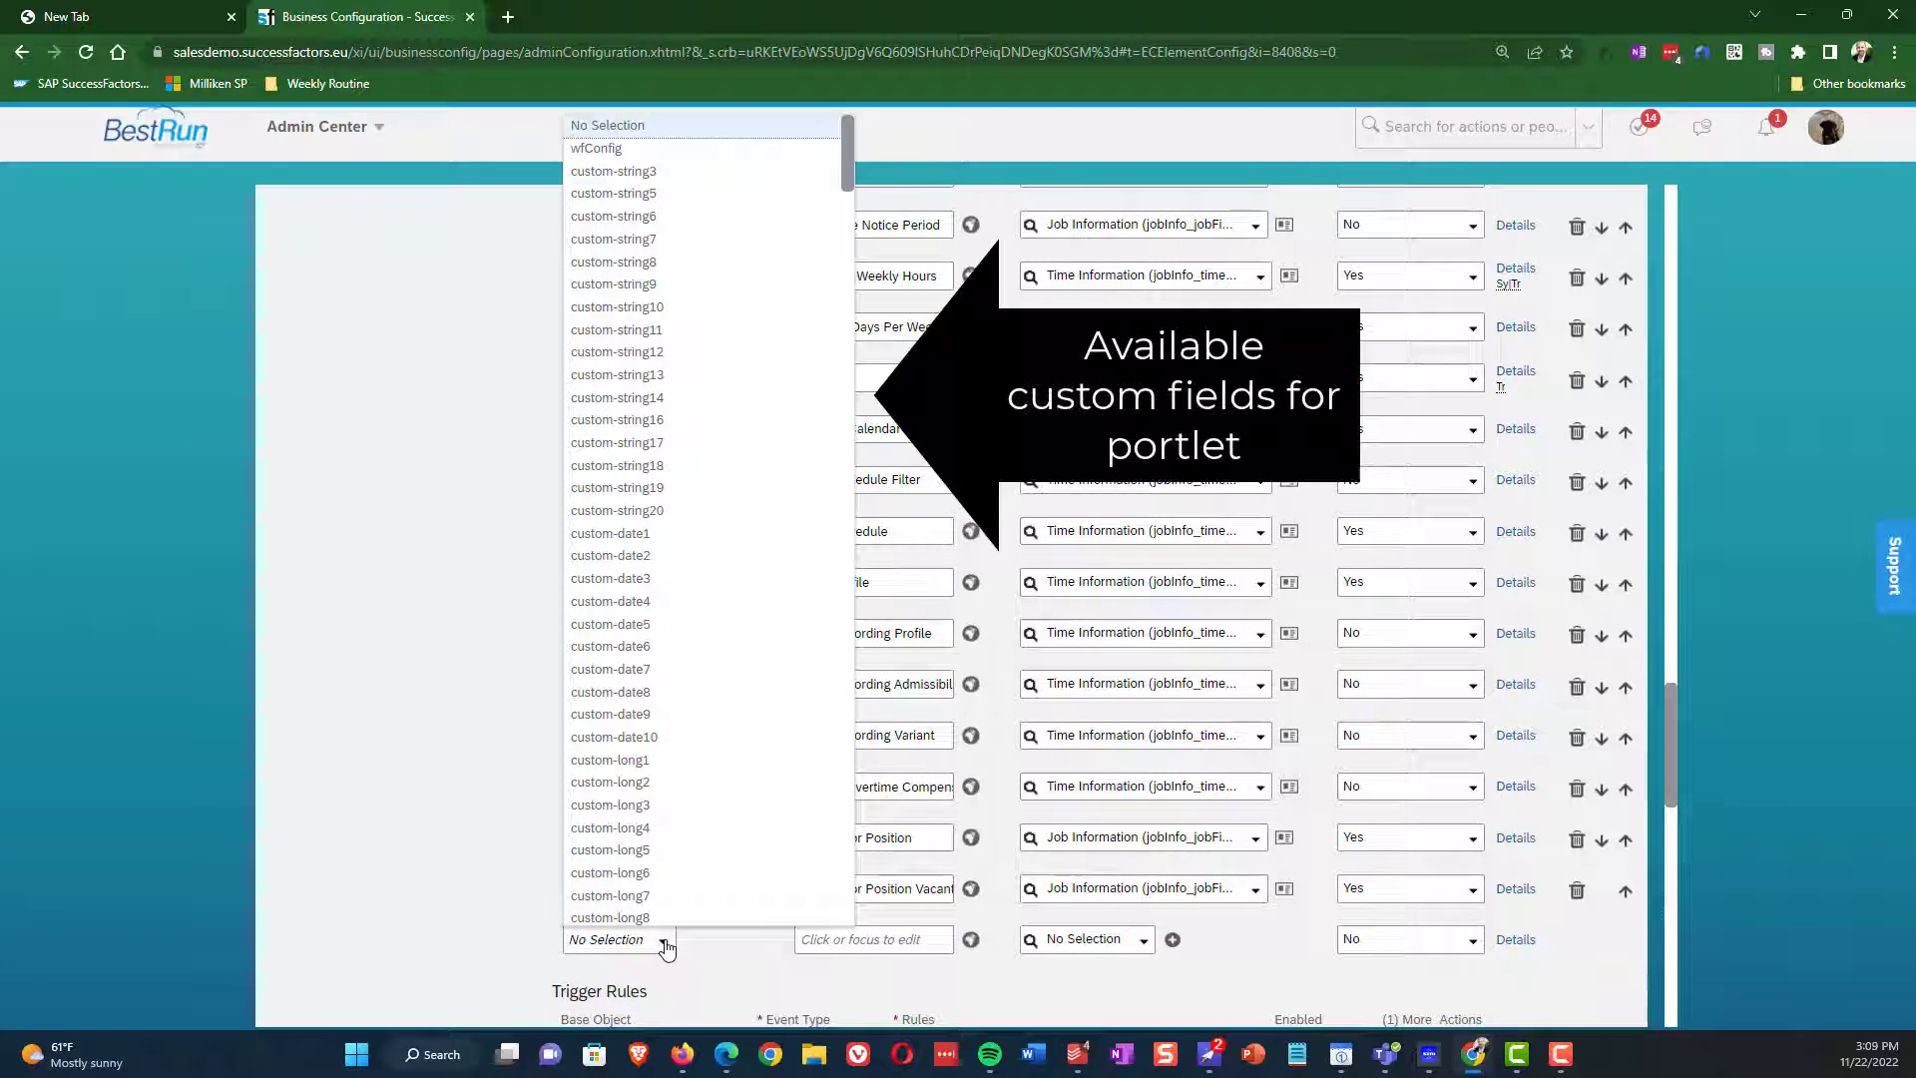
left_click(661, 172)
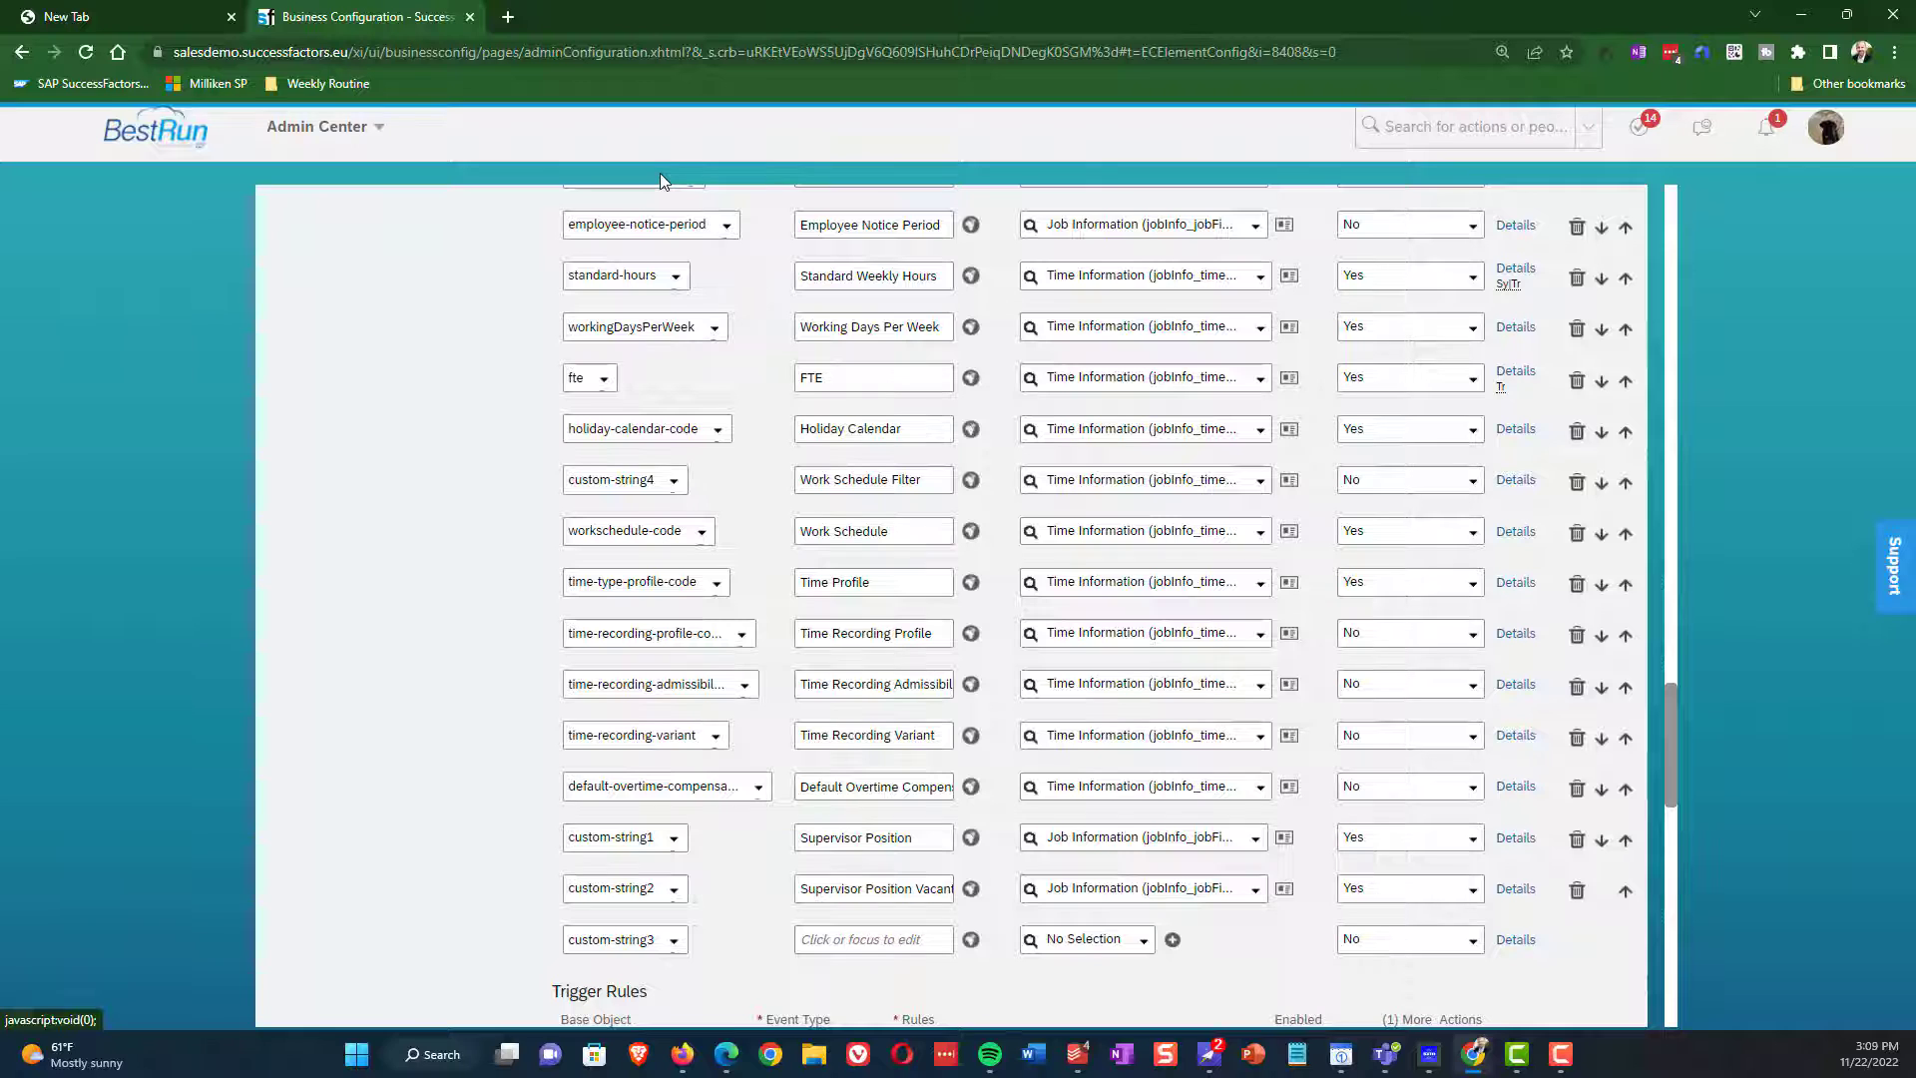
left_click(881, 943)
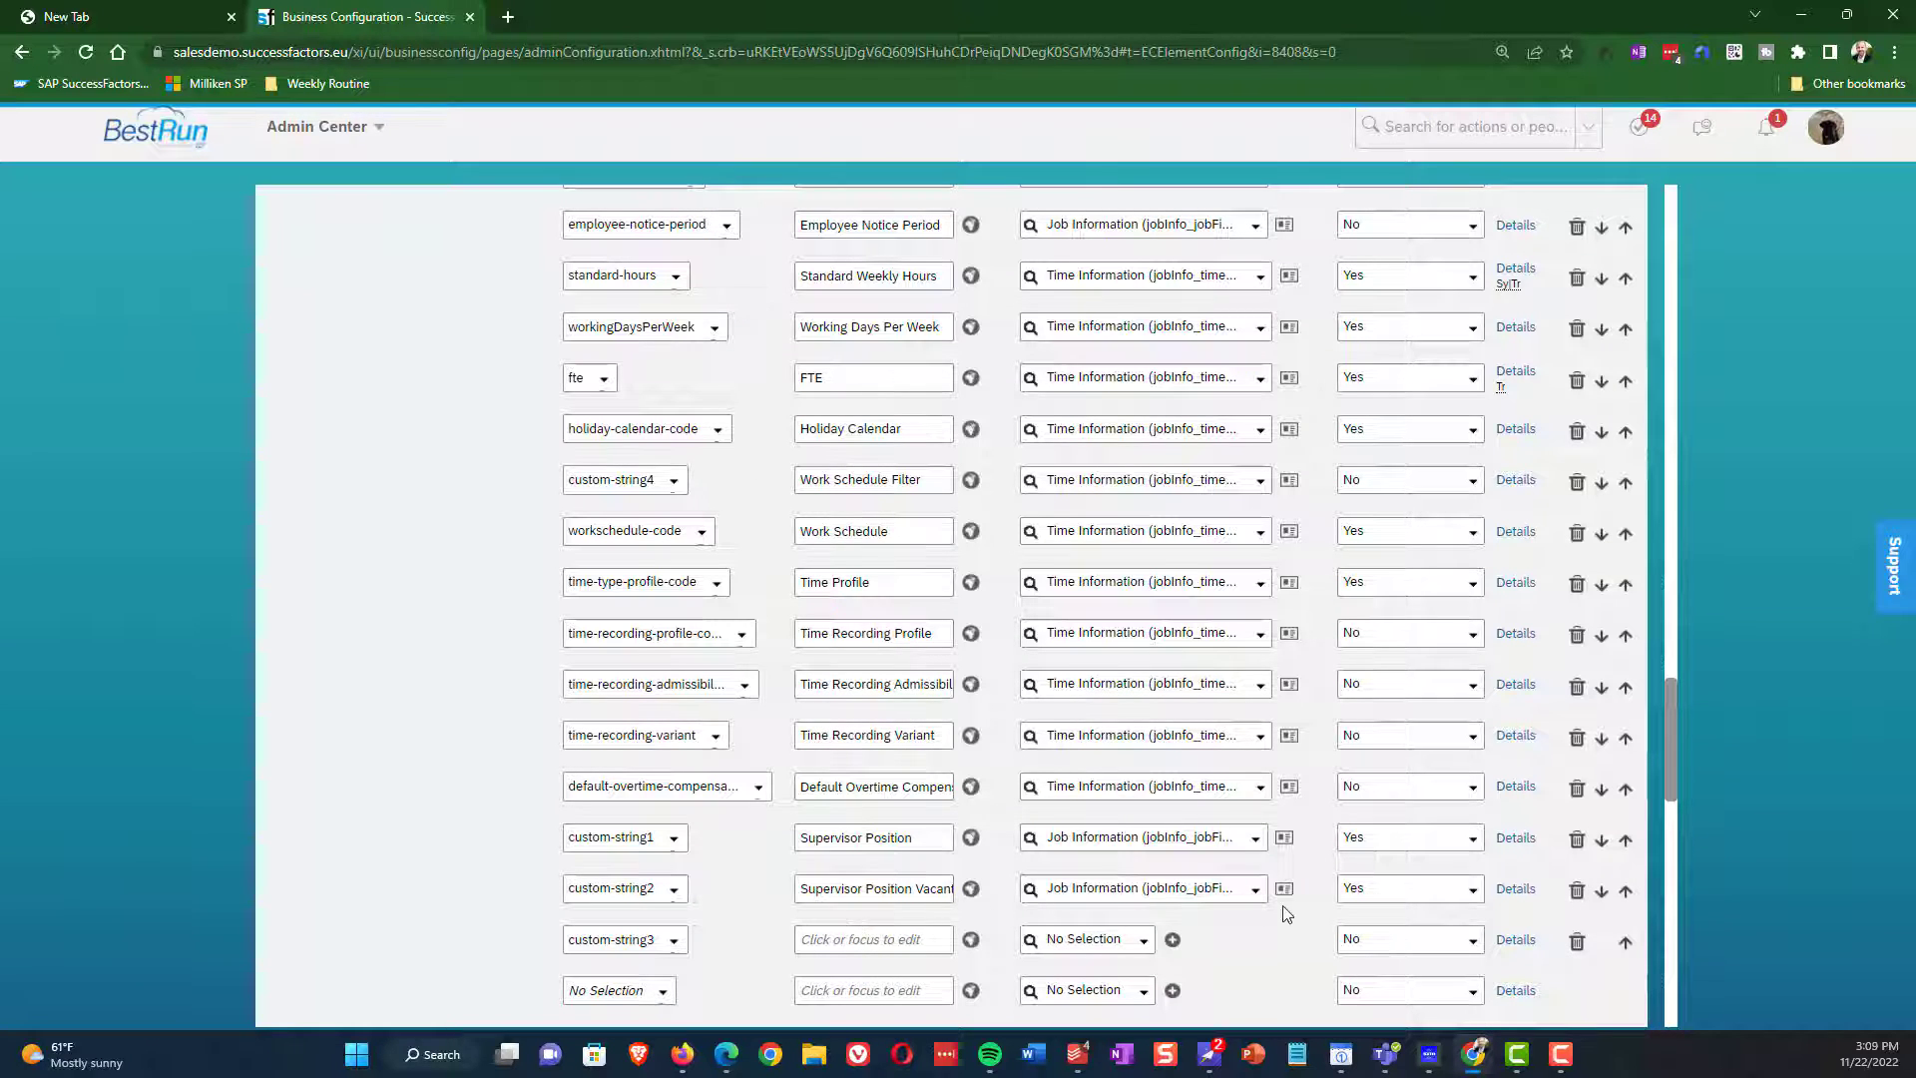
left_click(1577, 941)
scroll(1294, 869, "down", 1)
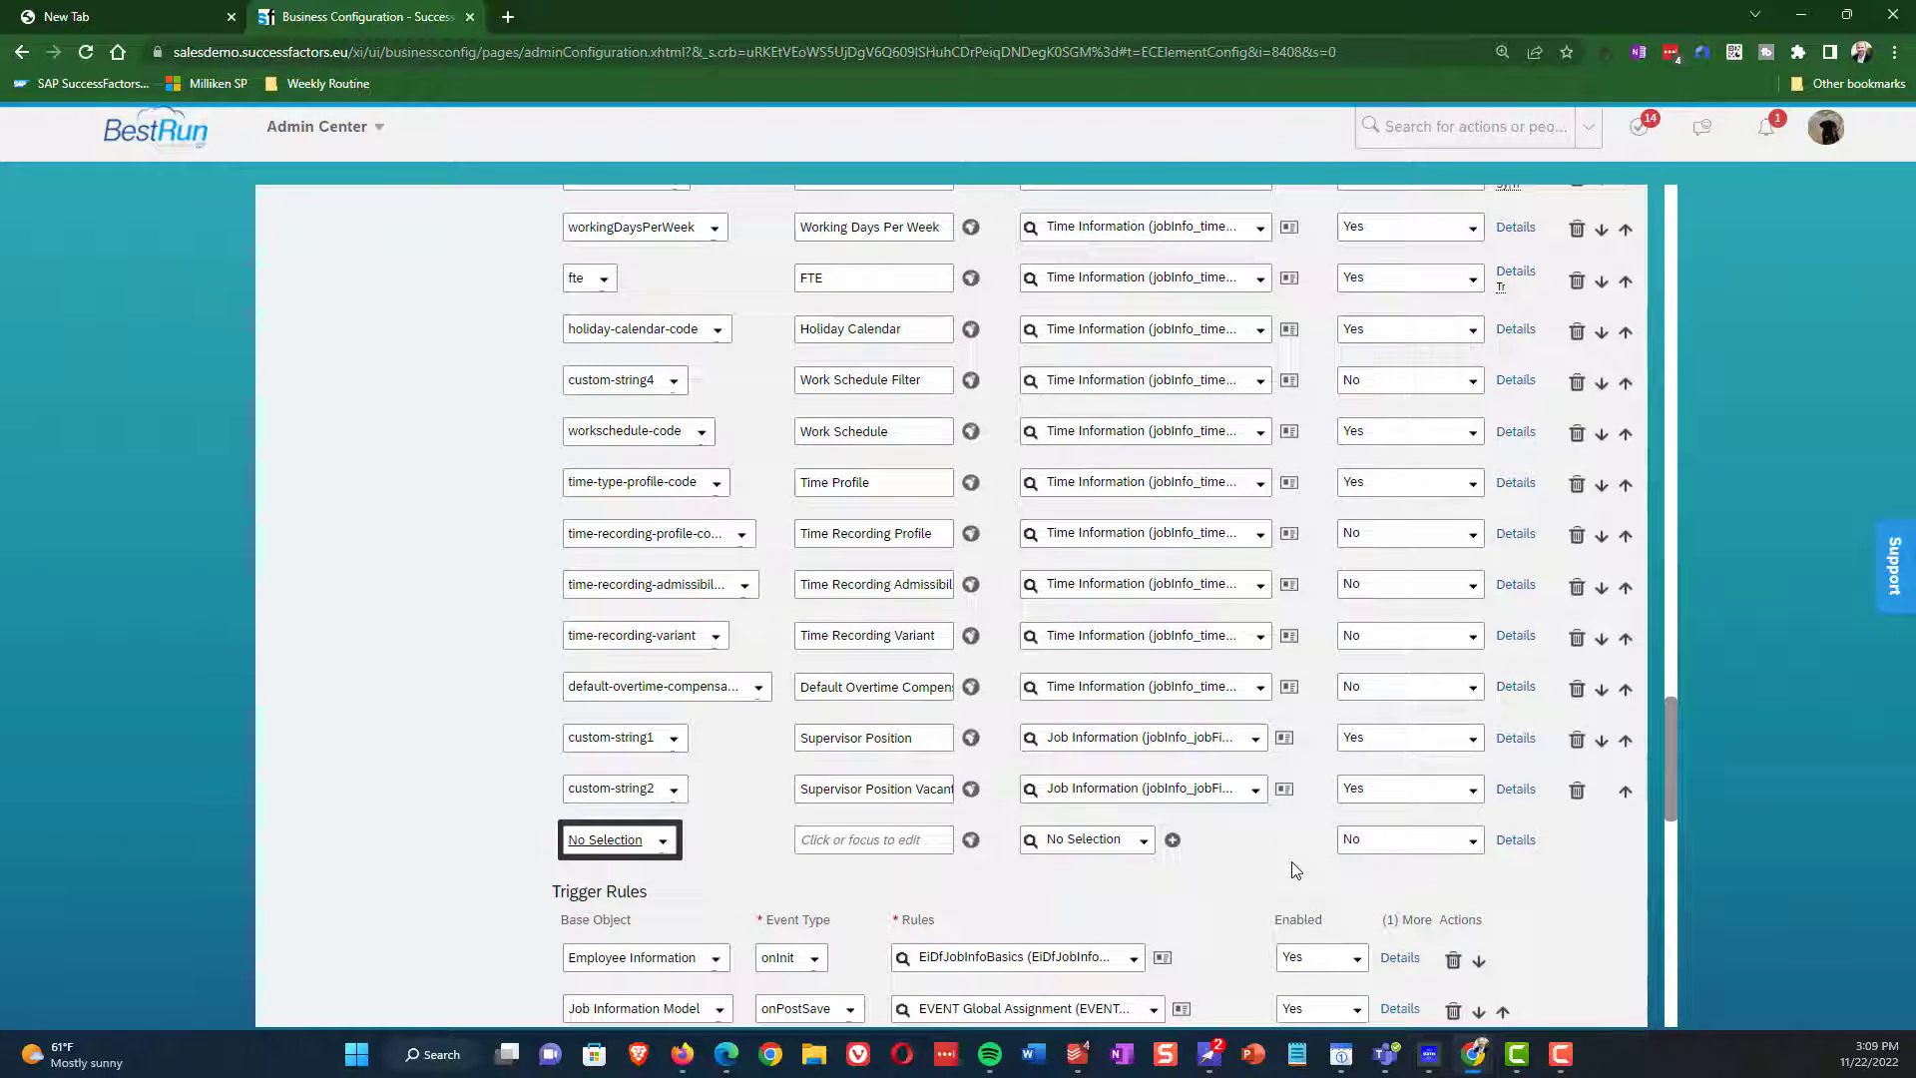
scroll(1296, 870, "down", 5)
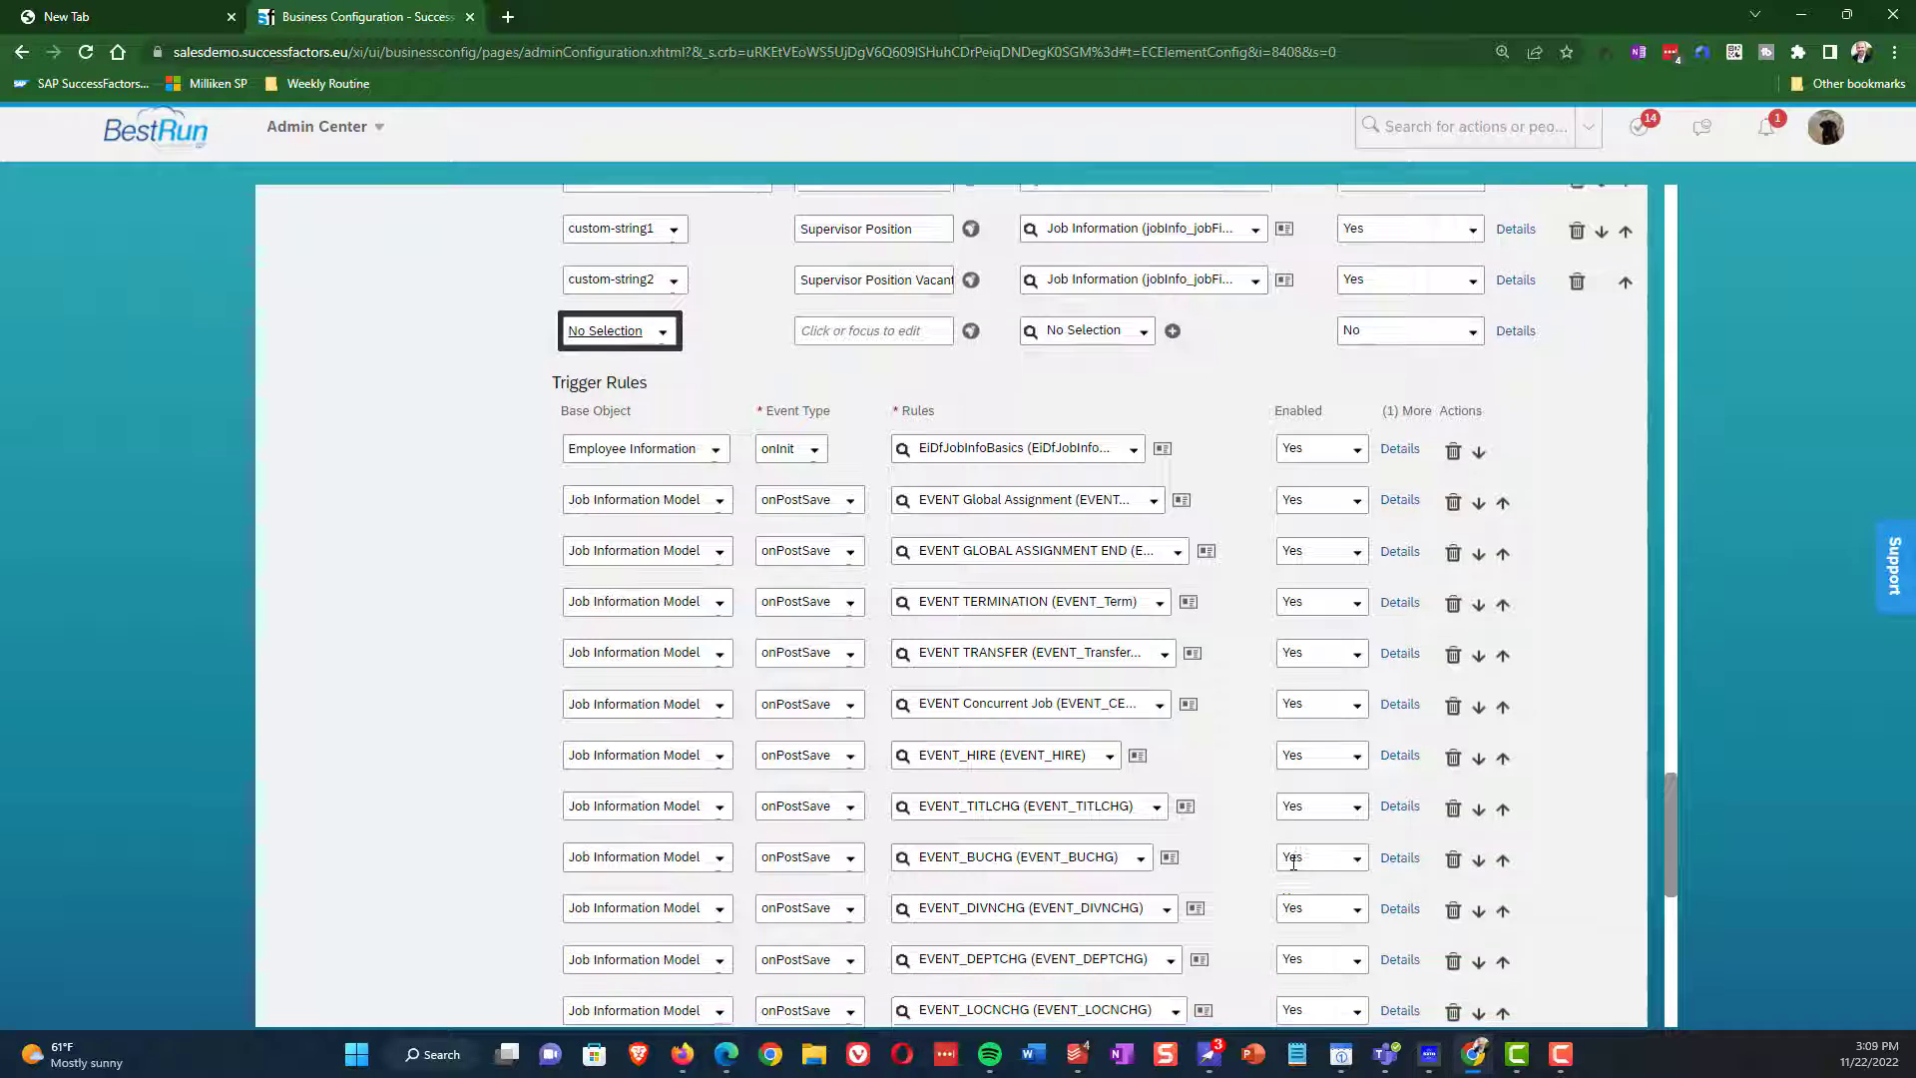
scroll(1294, 860, "down", 1)
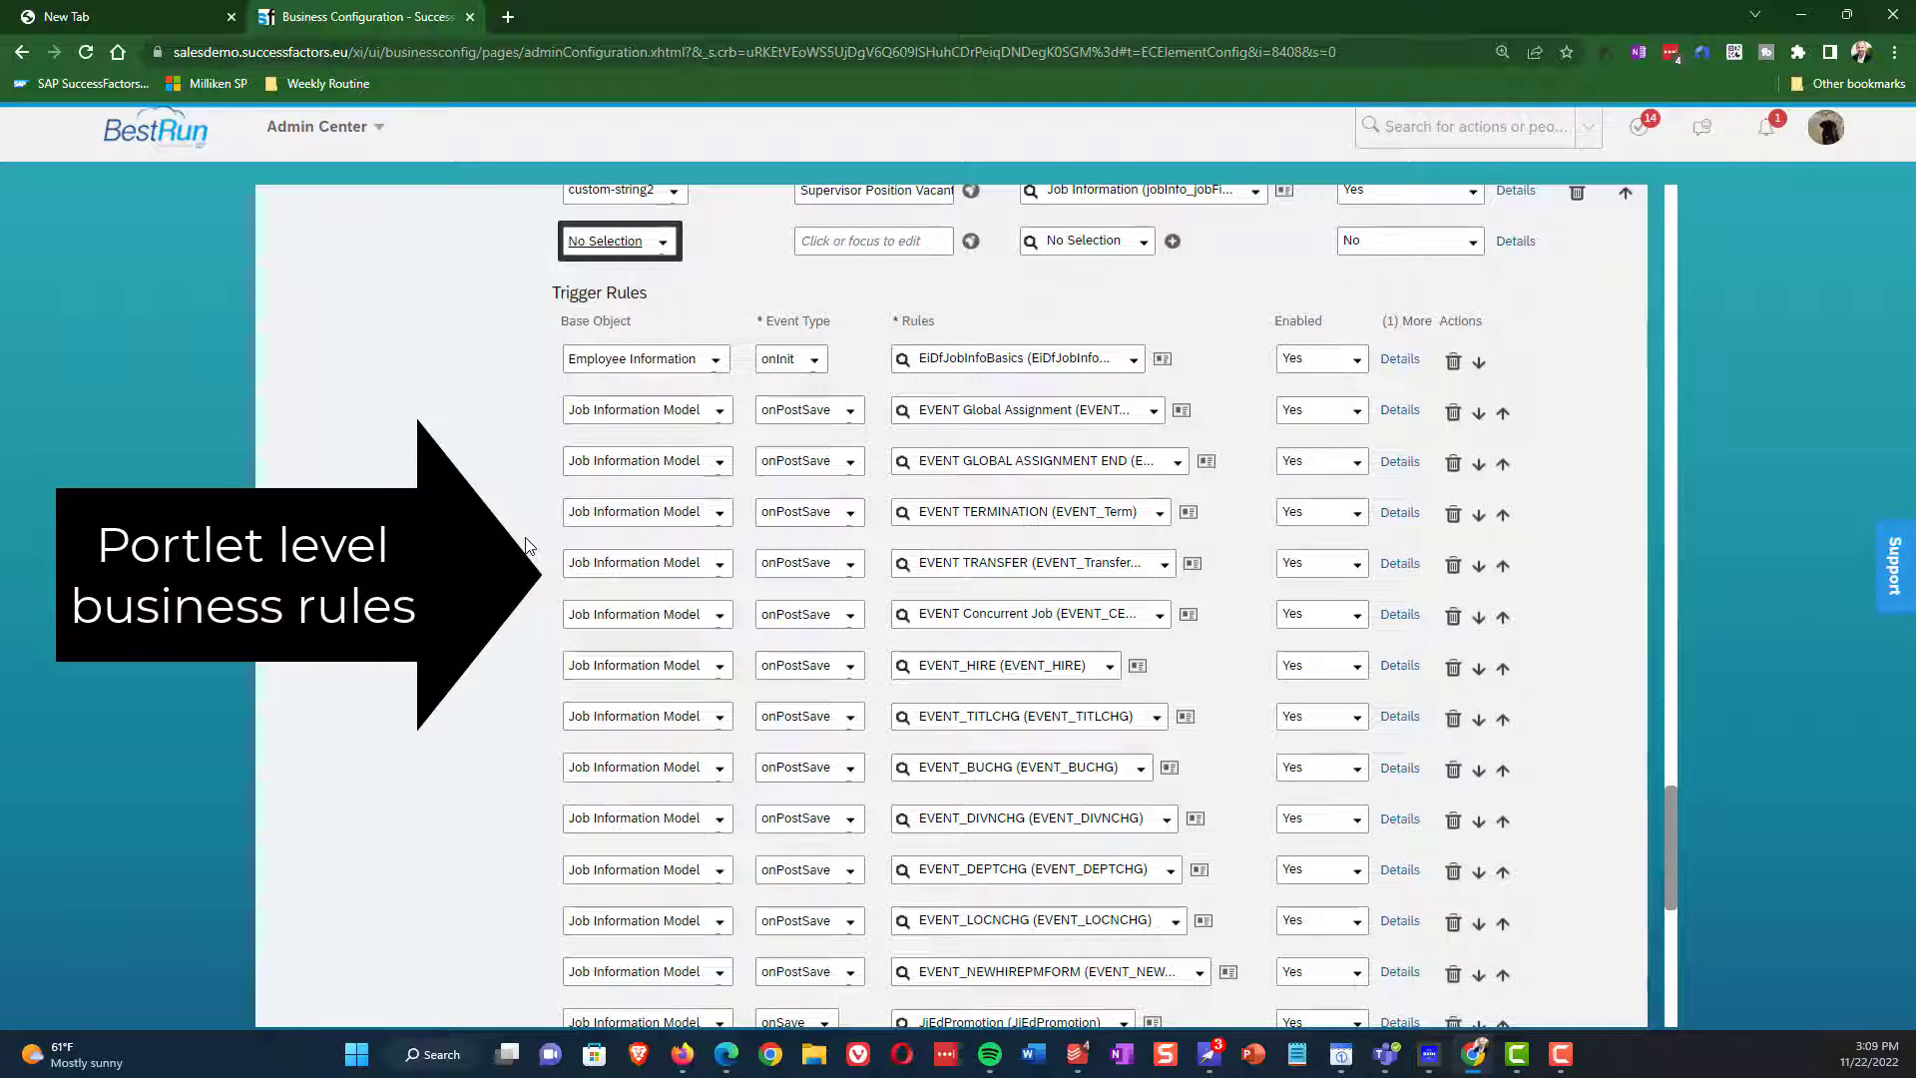
scroll(529, 546, "down", 1)
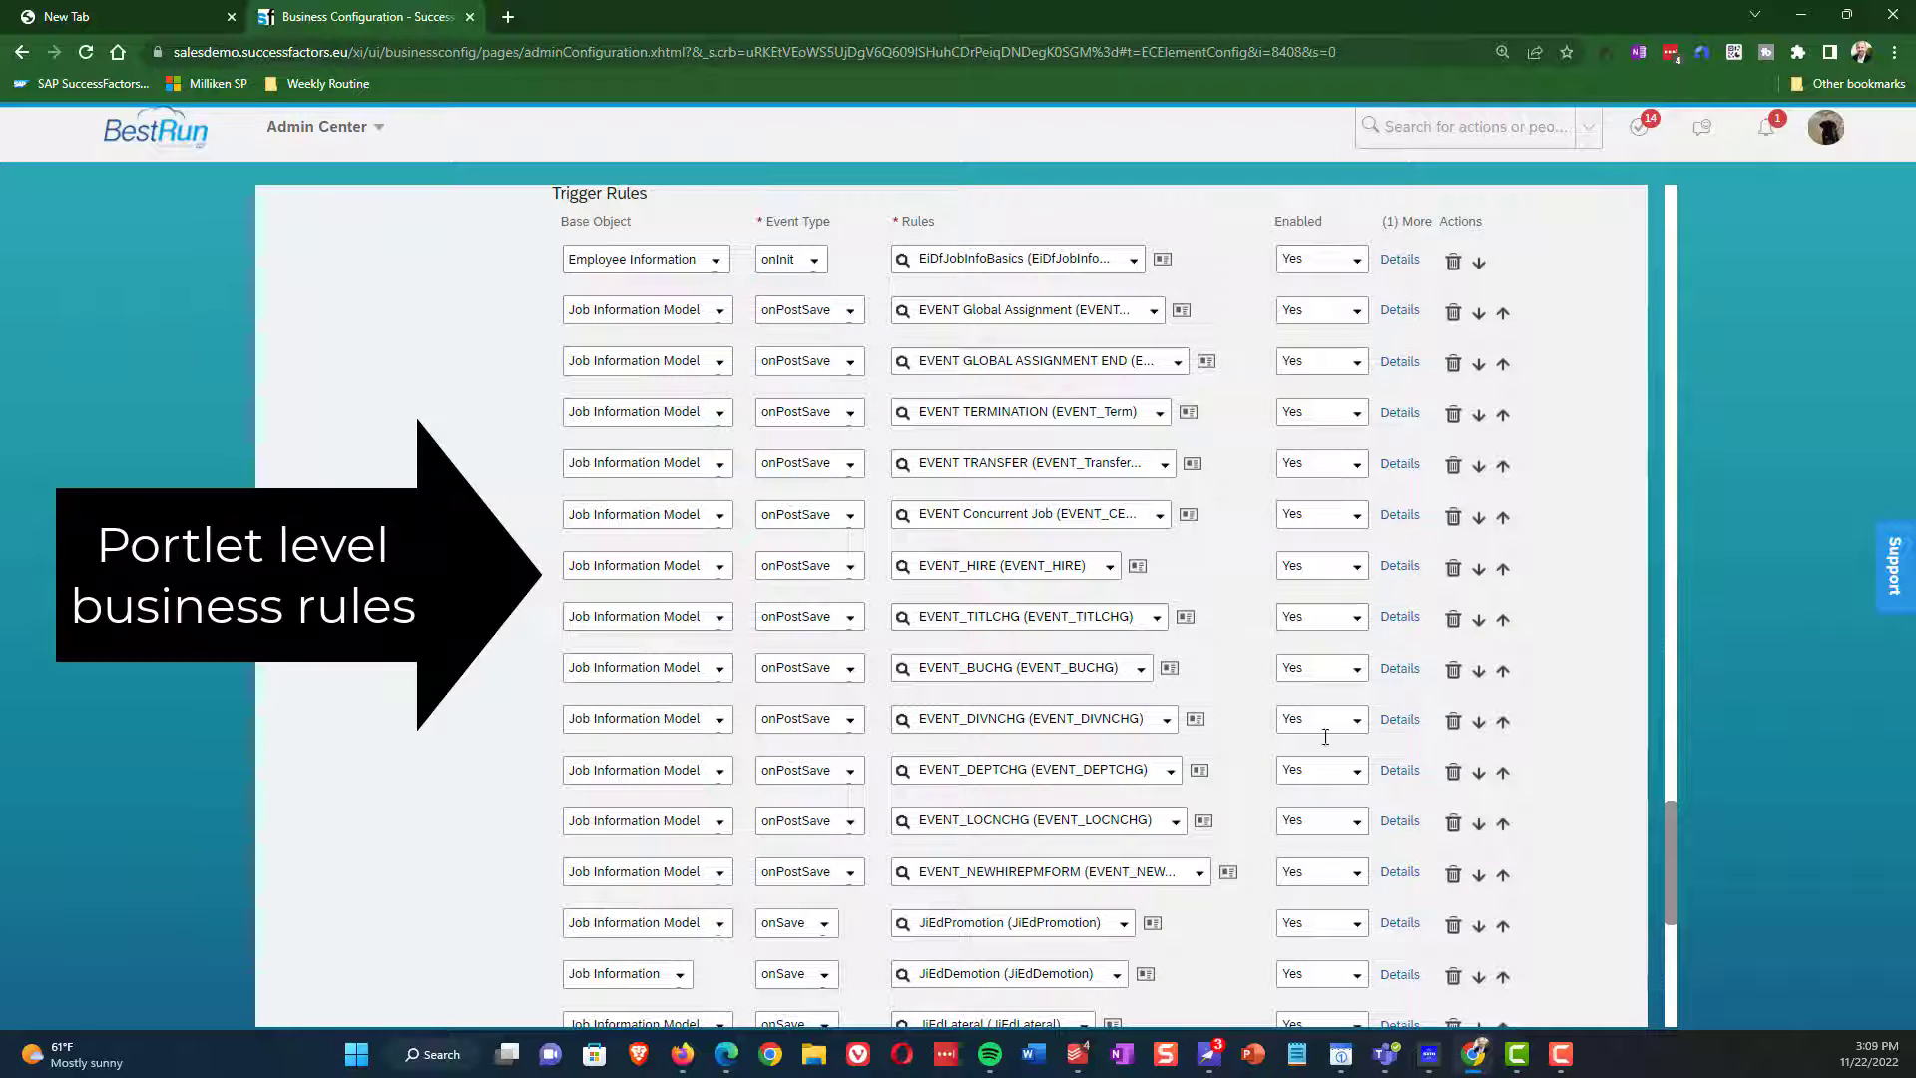
scroll(1334, 756, "down", 1)
scroll(1334, 756, "down", 5)
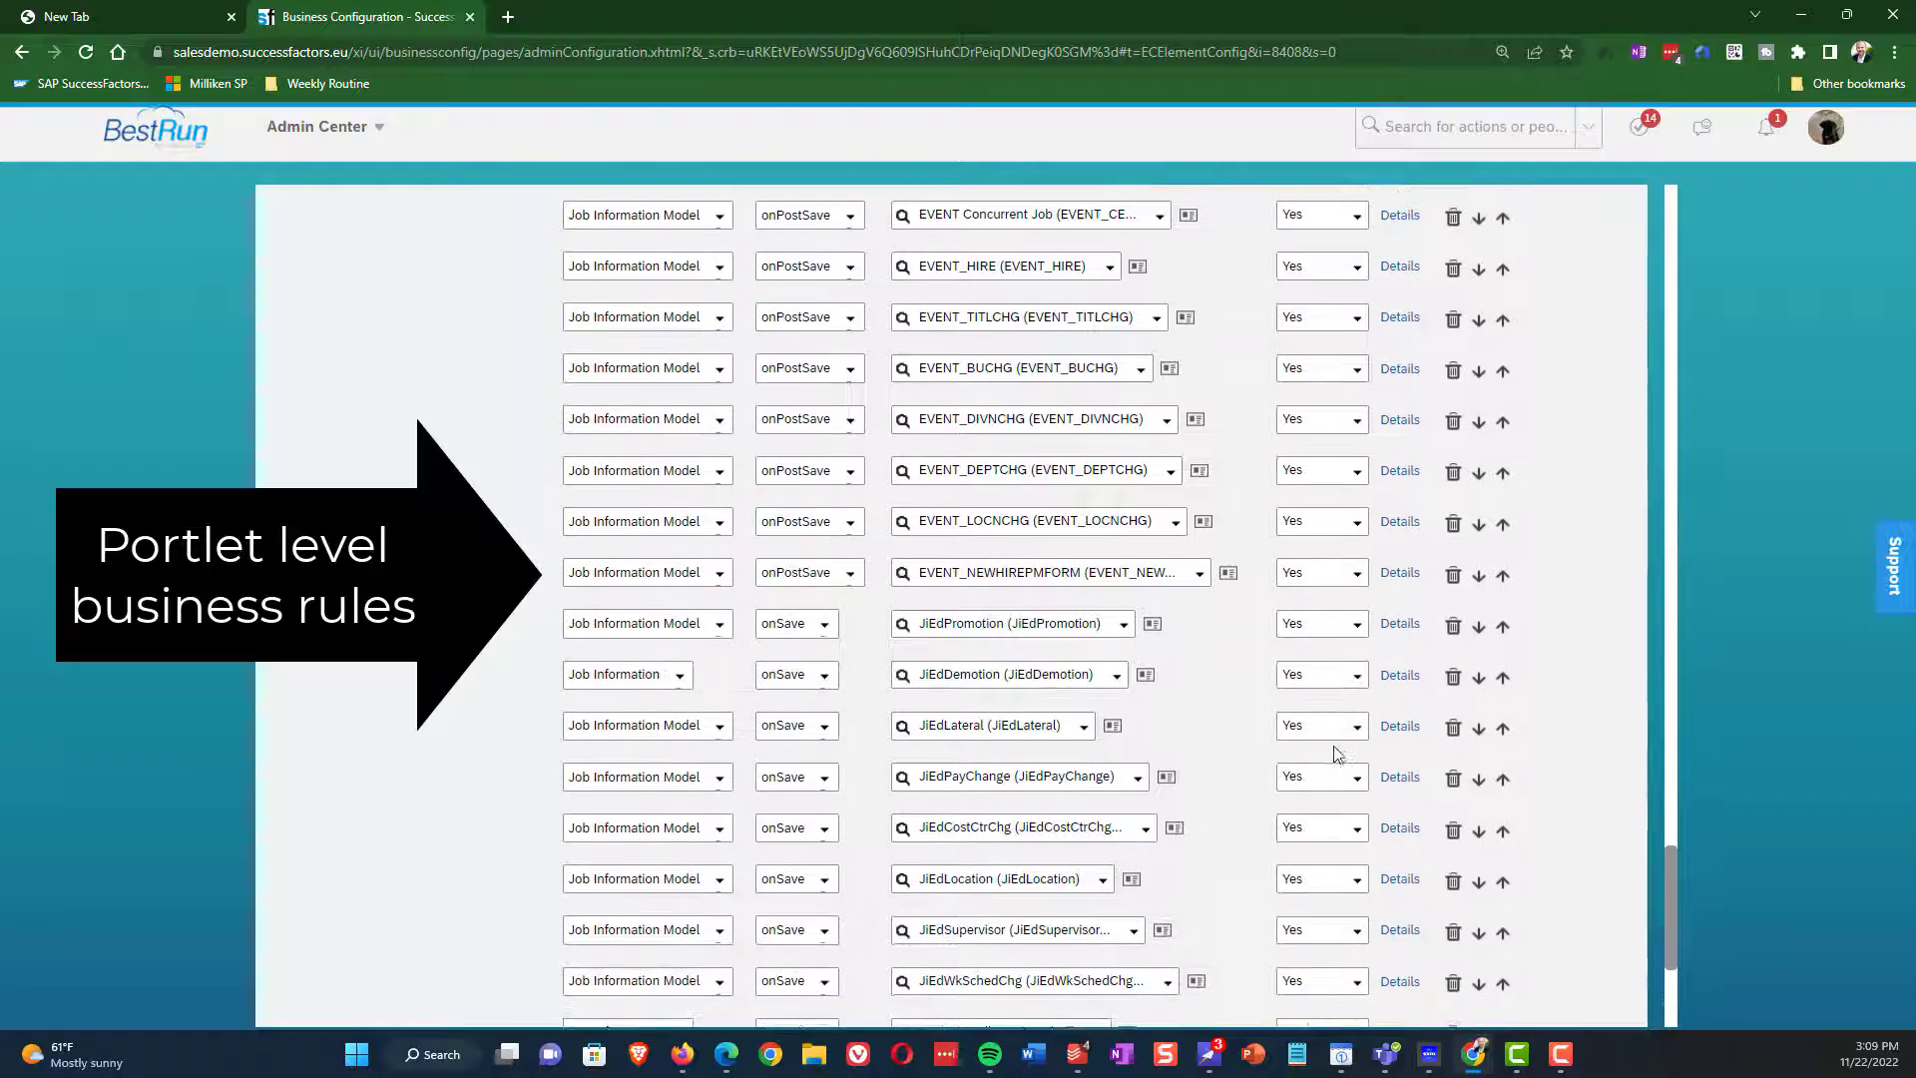
scroll(1338, 755, "down", 2)
scroll(1339, 750, "up", 13)
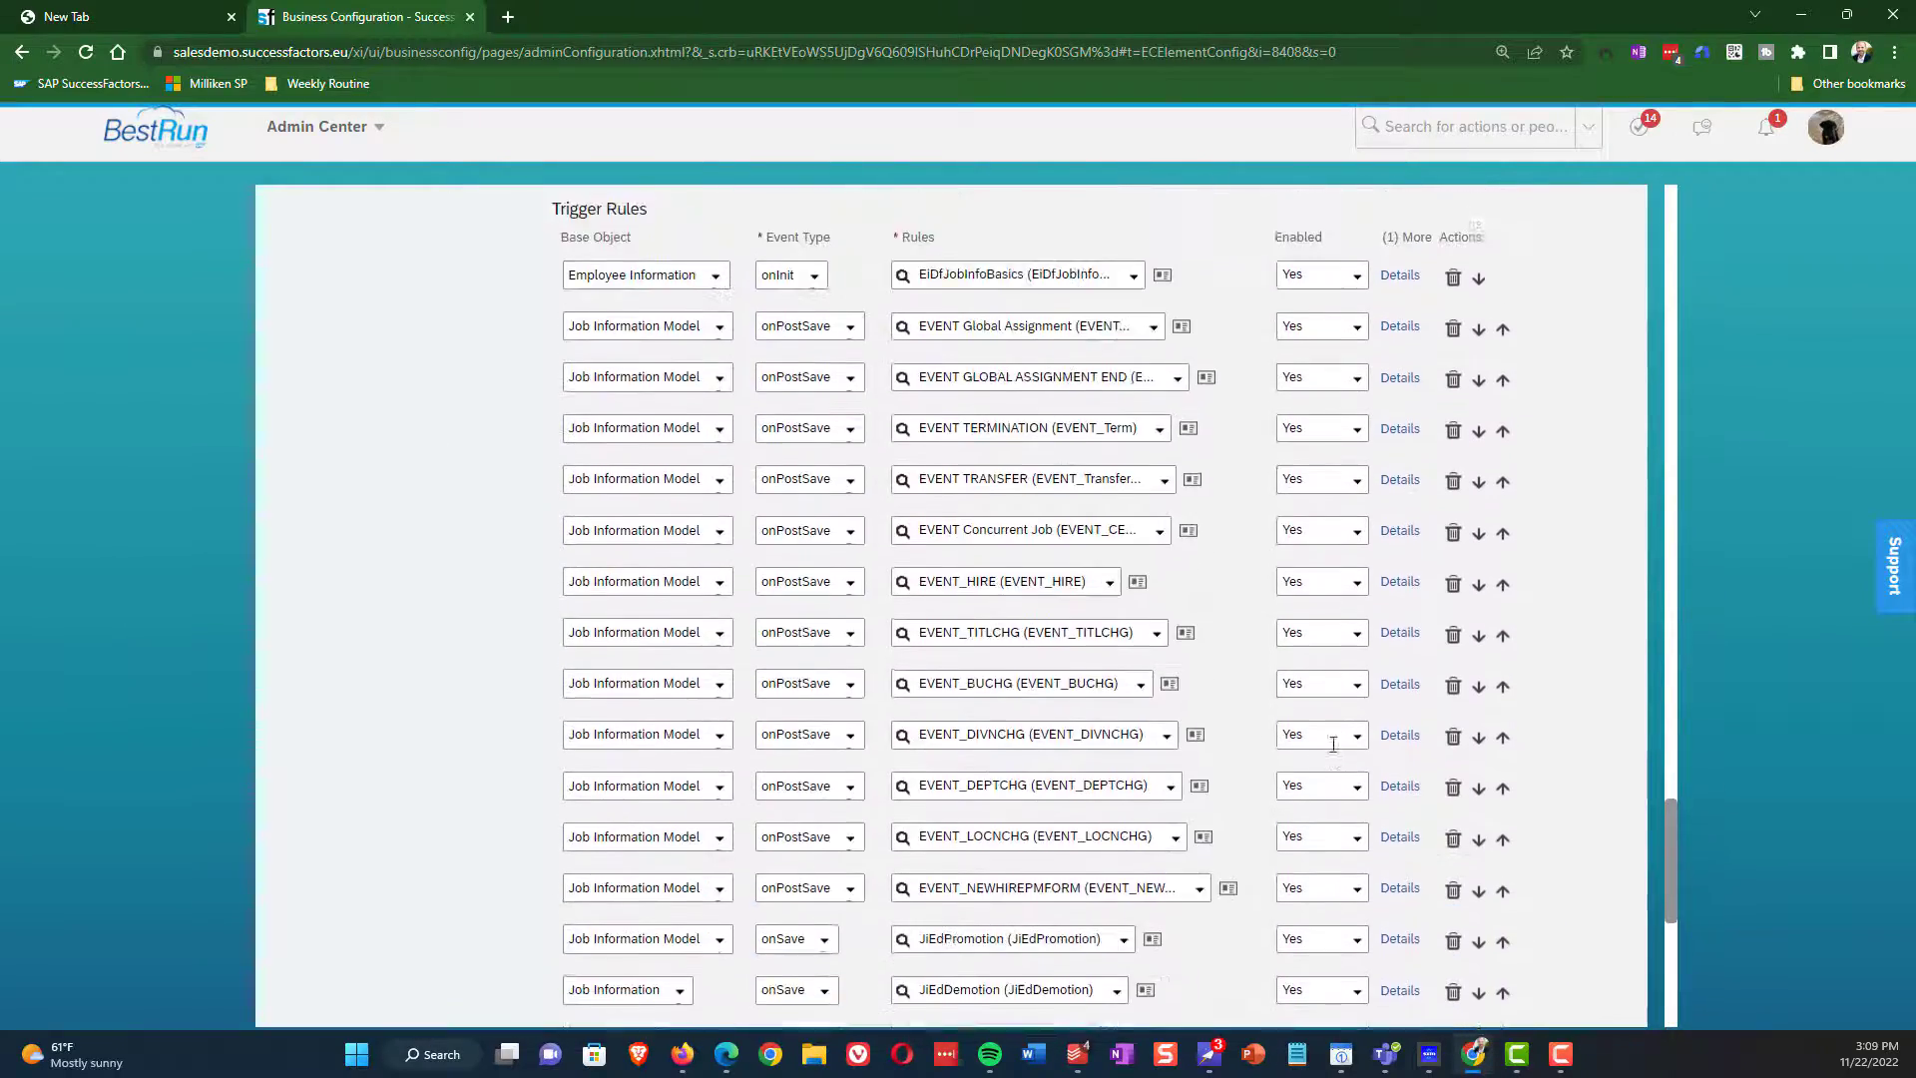
scroll(1334, 746, "up", 2)
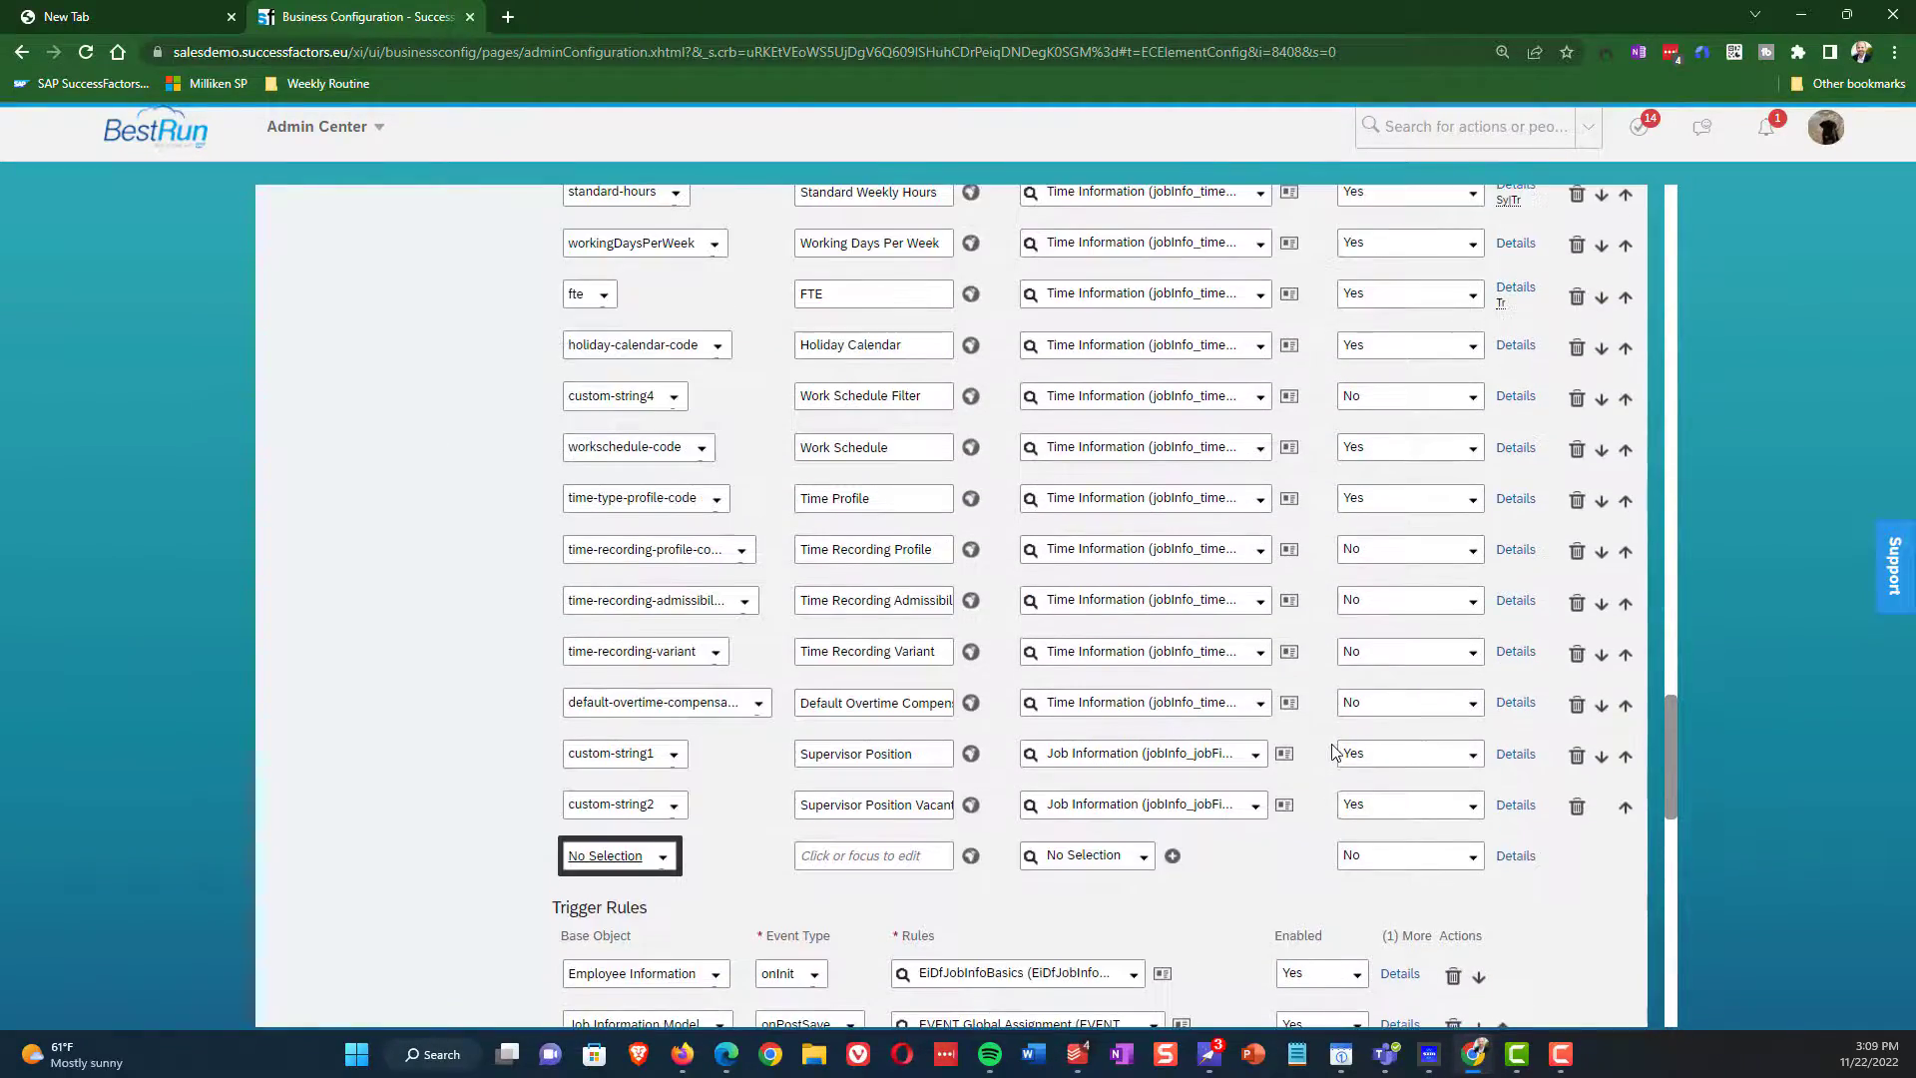
scroll(1325, 737, "up", 15)
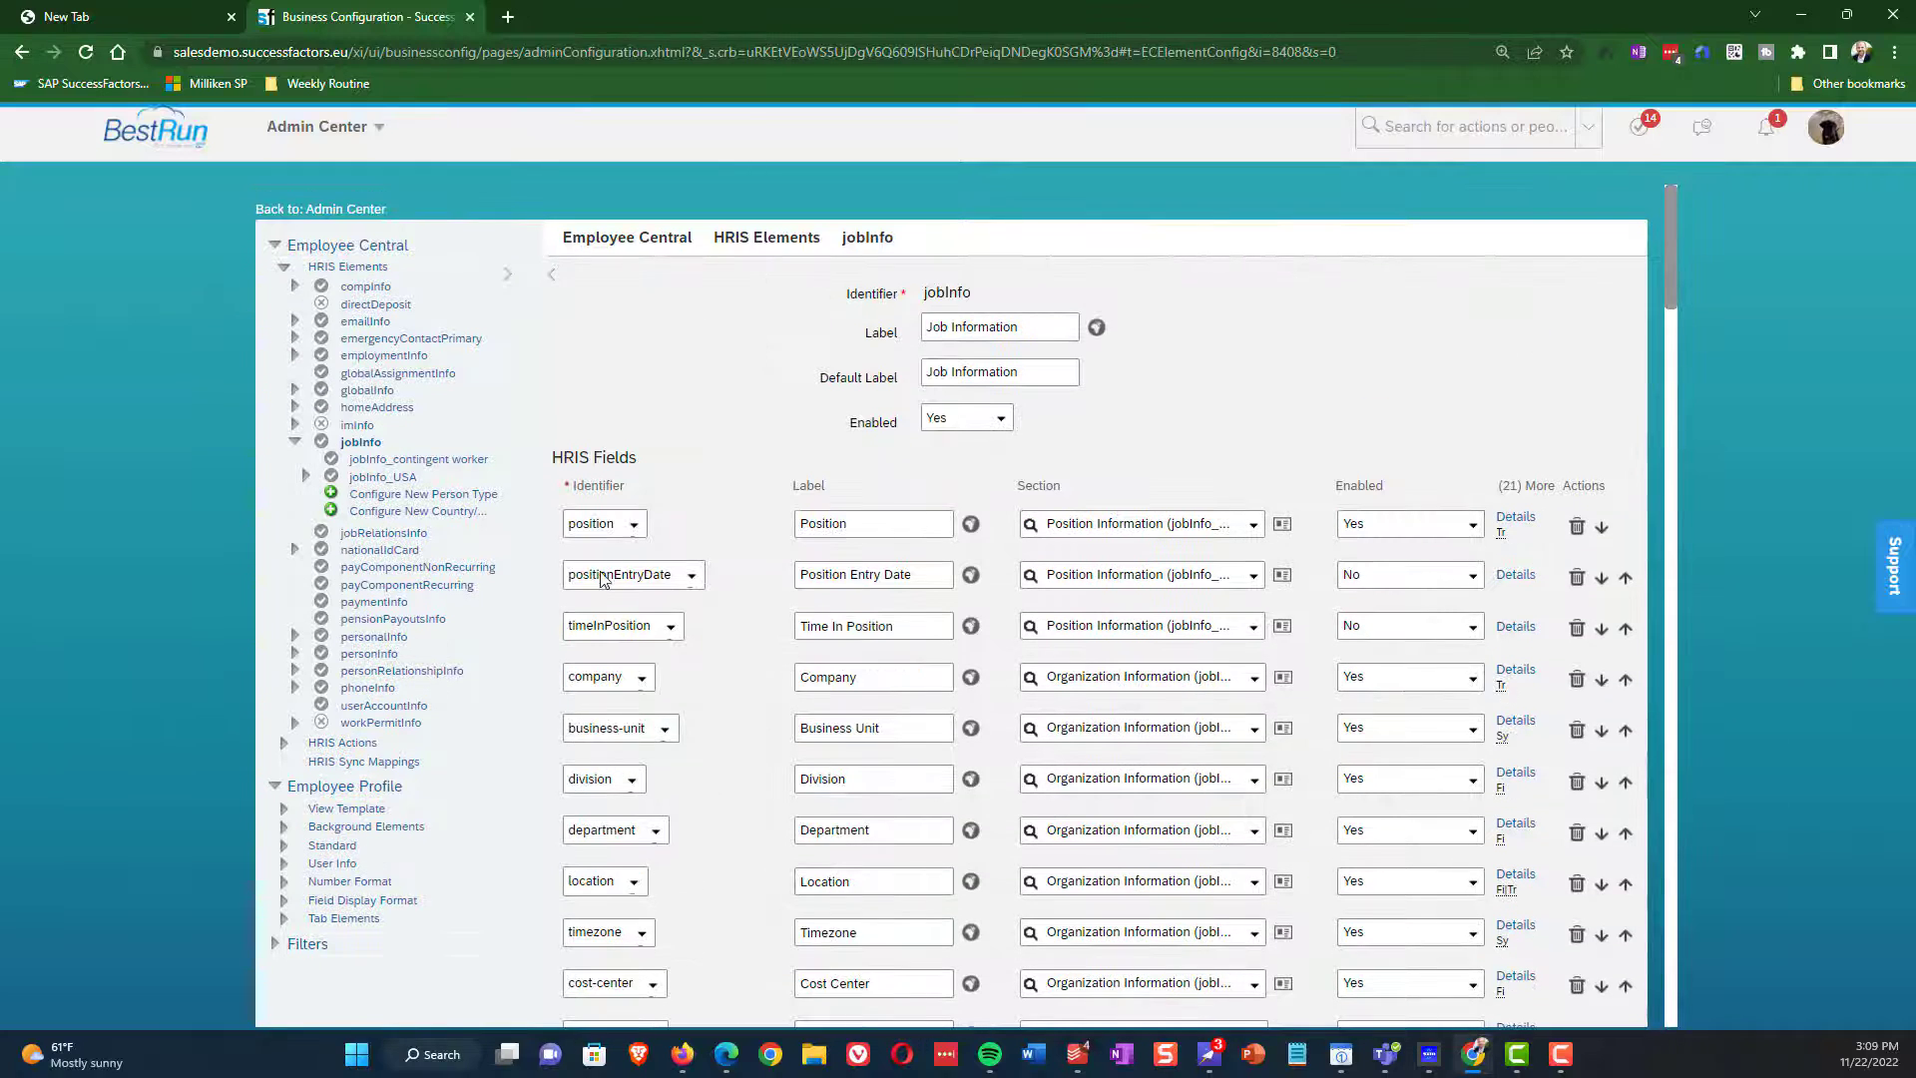
- Open jobInfo_USA, discard unsaved jobInfo changes, and collapse the jobInfo tree entries
left_click(385, 477)
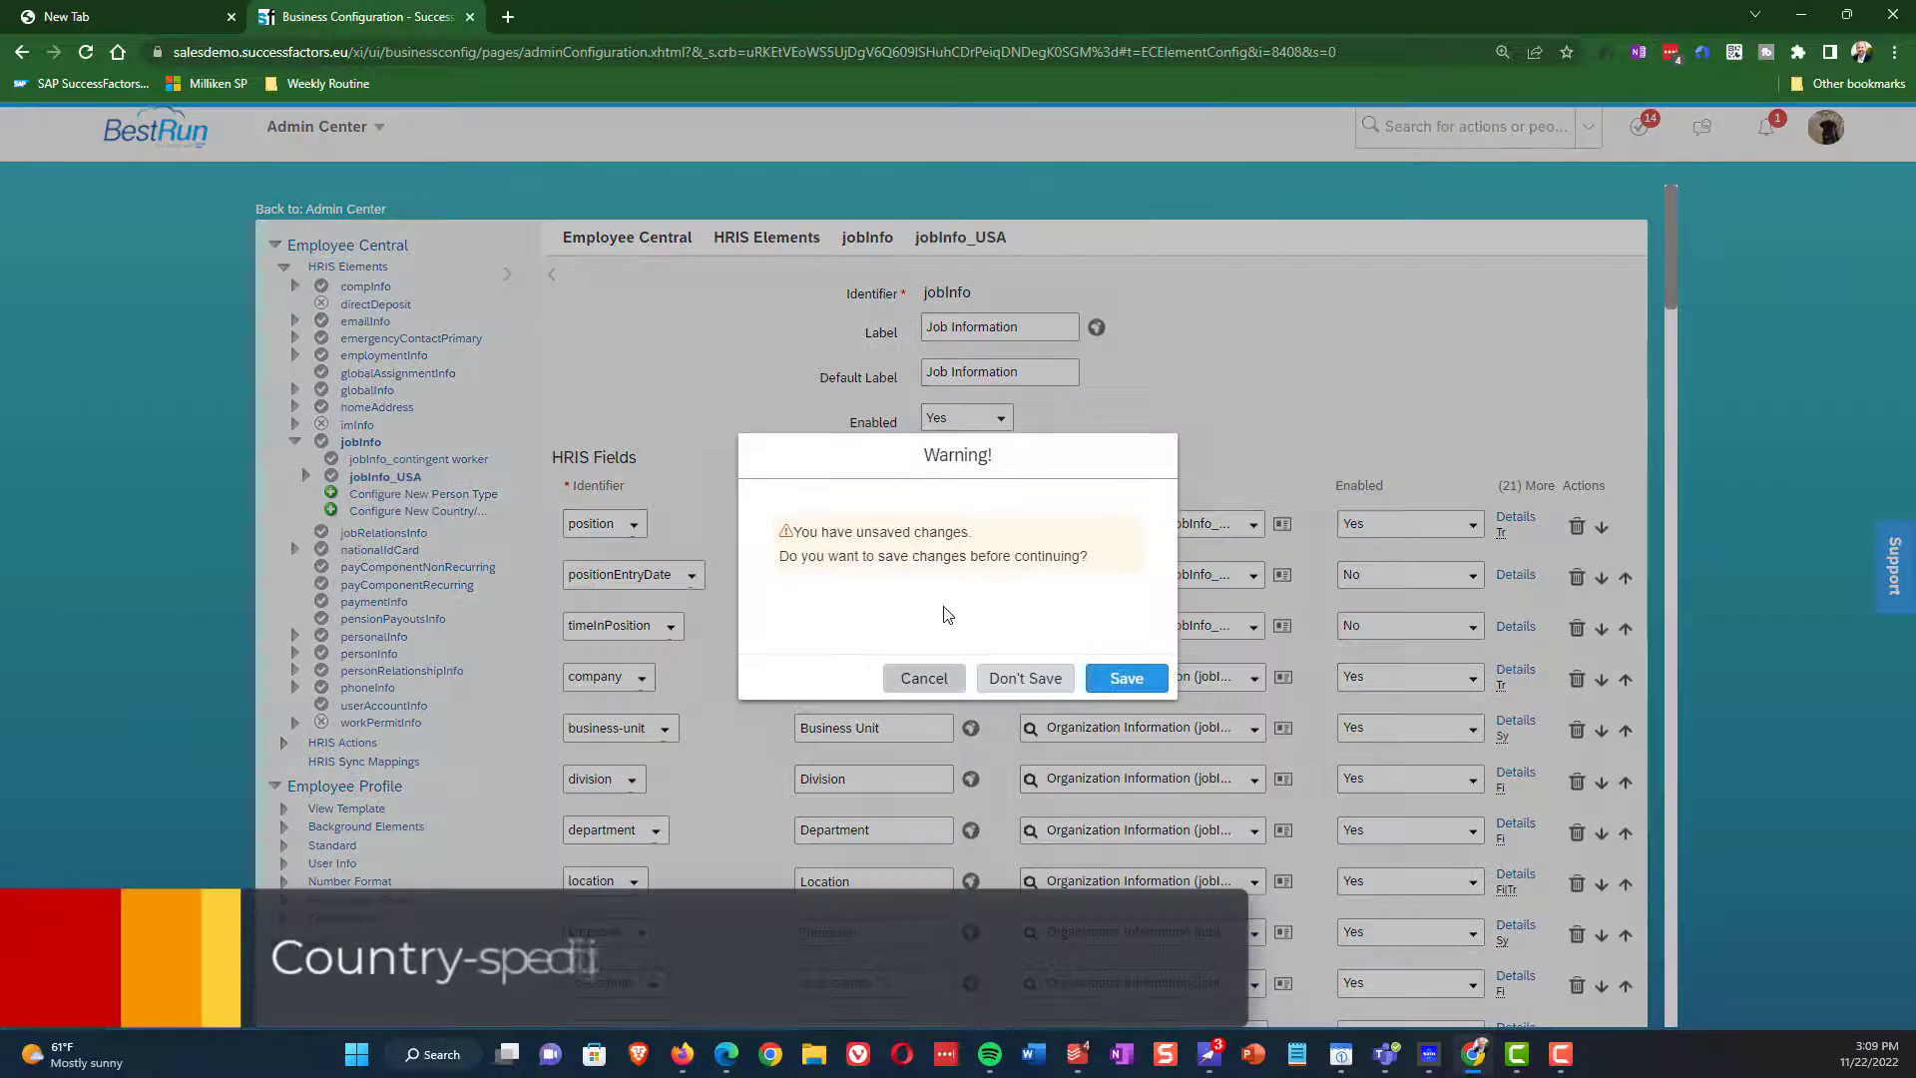
left_click(1020, 678)
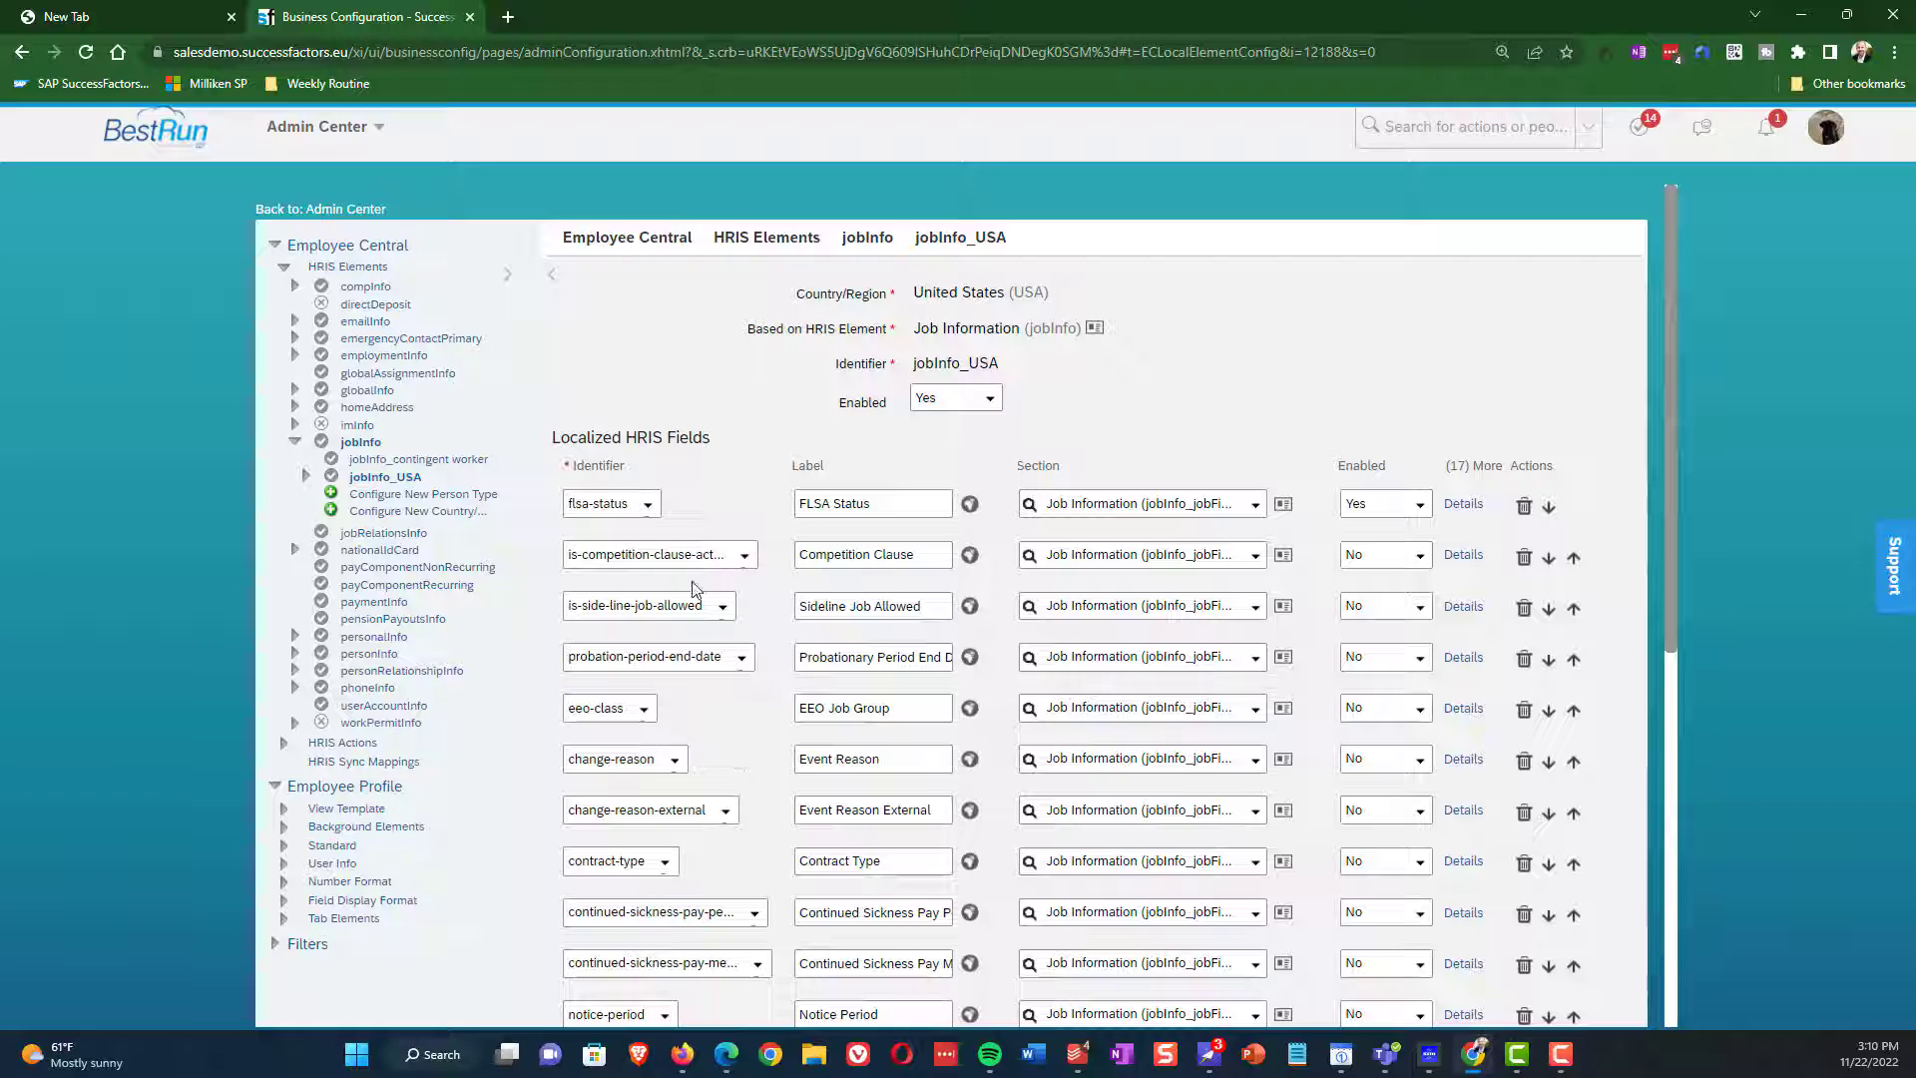
left_click(296, 442)
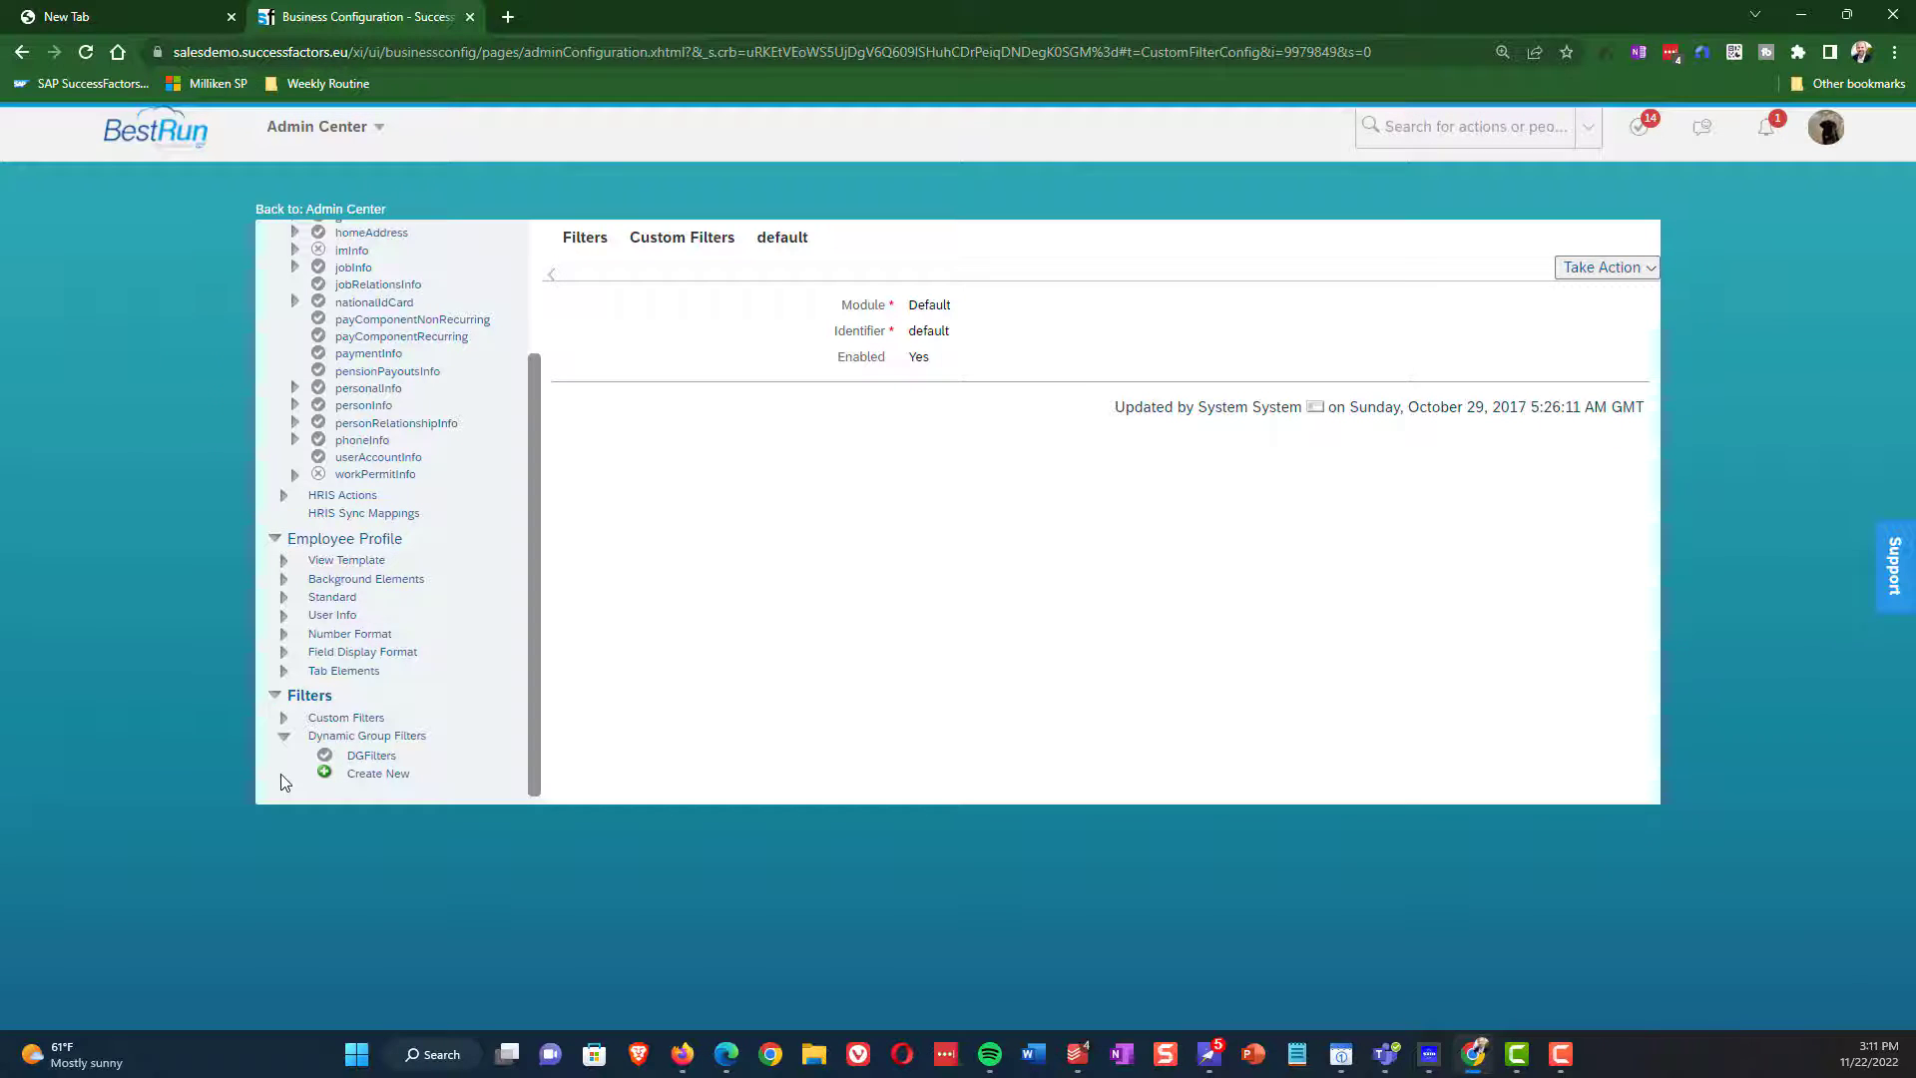
- Open the first DGFilters permission group filter and review its Employment Details field references
left_click(375, 756)
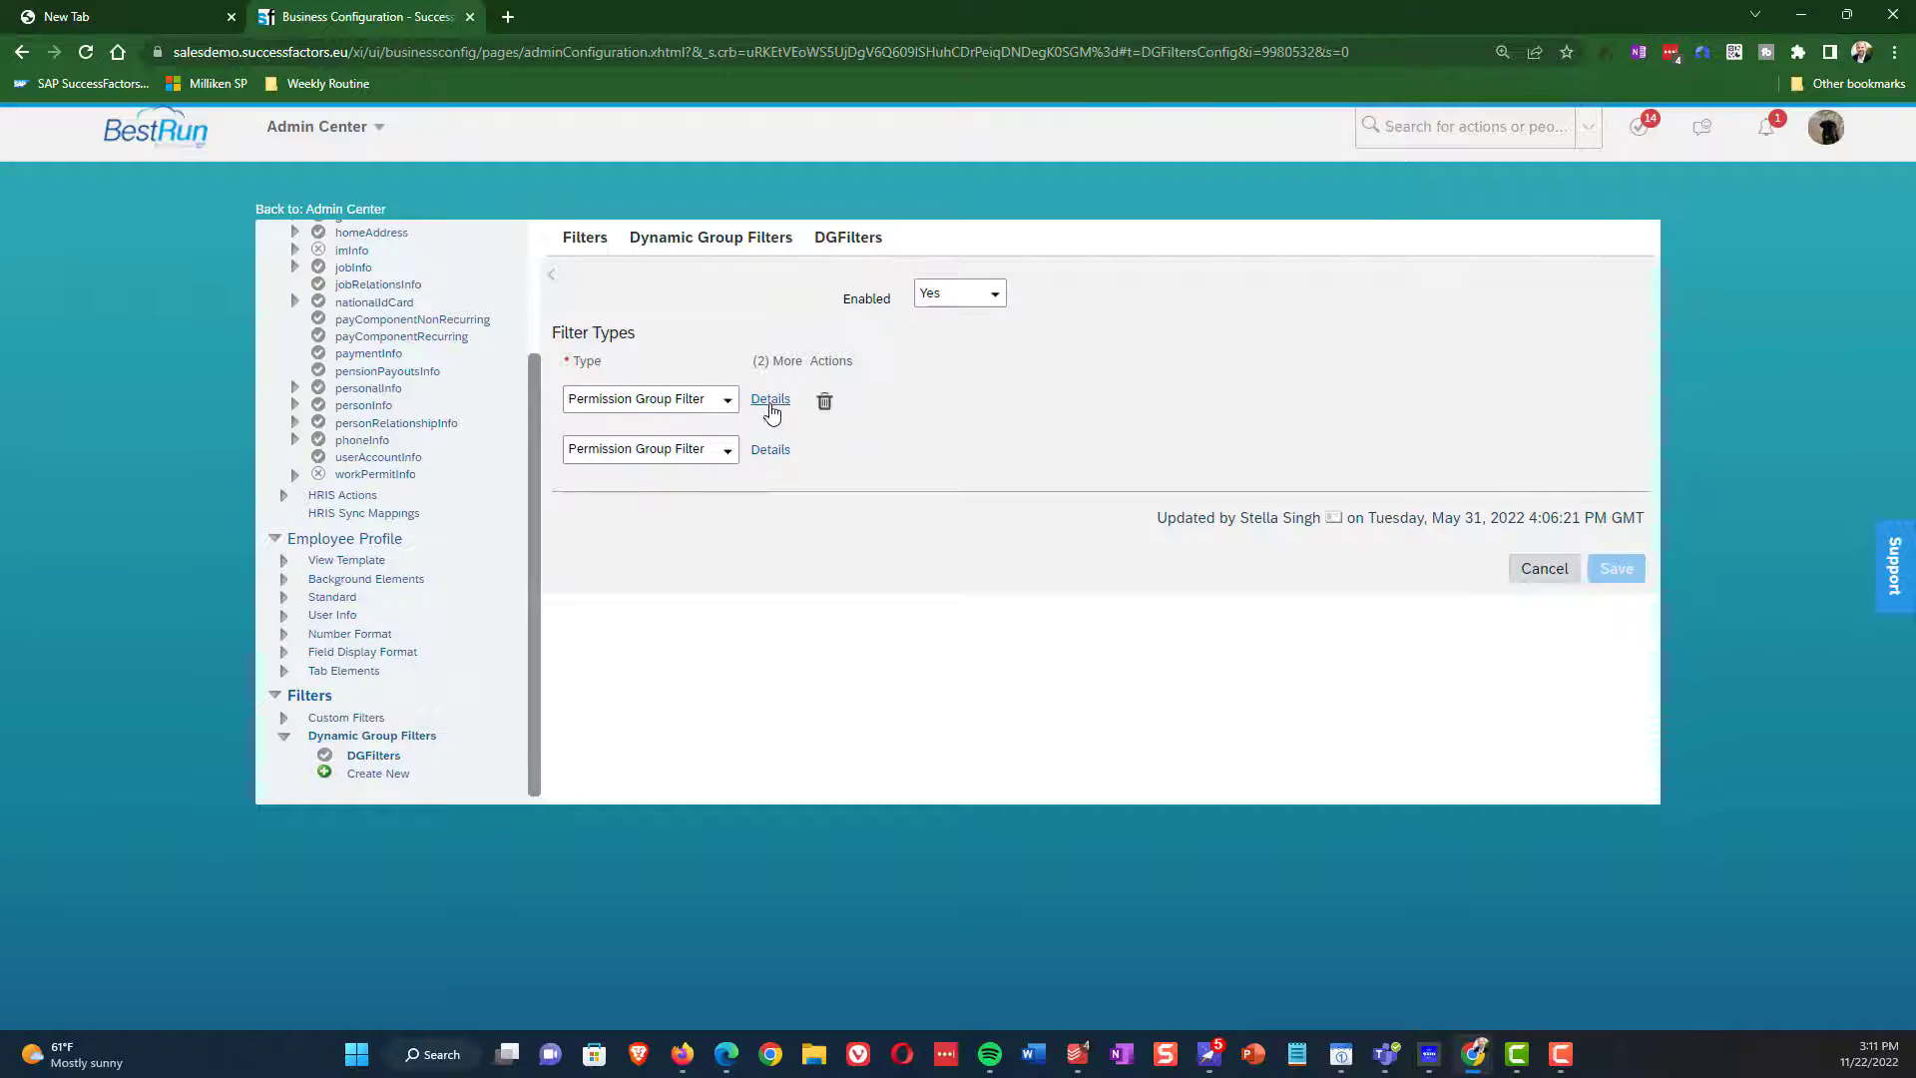
left_click(771, 398)
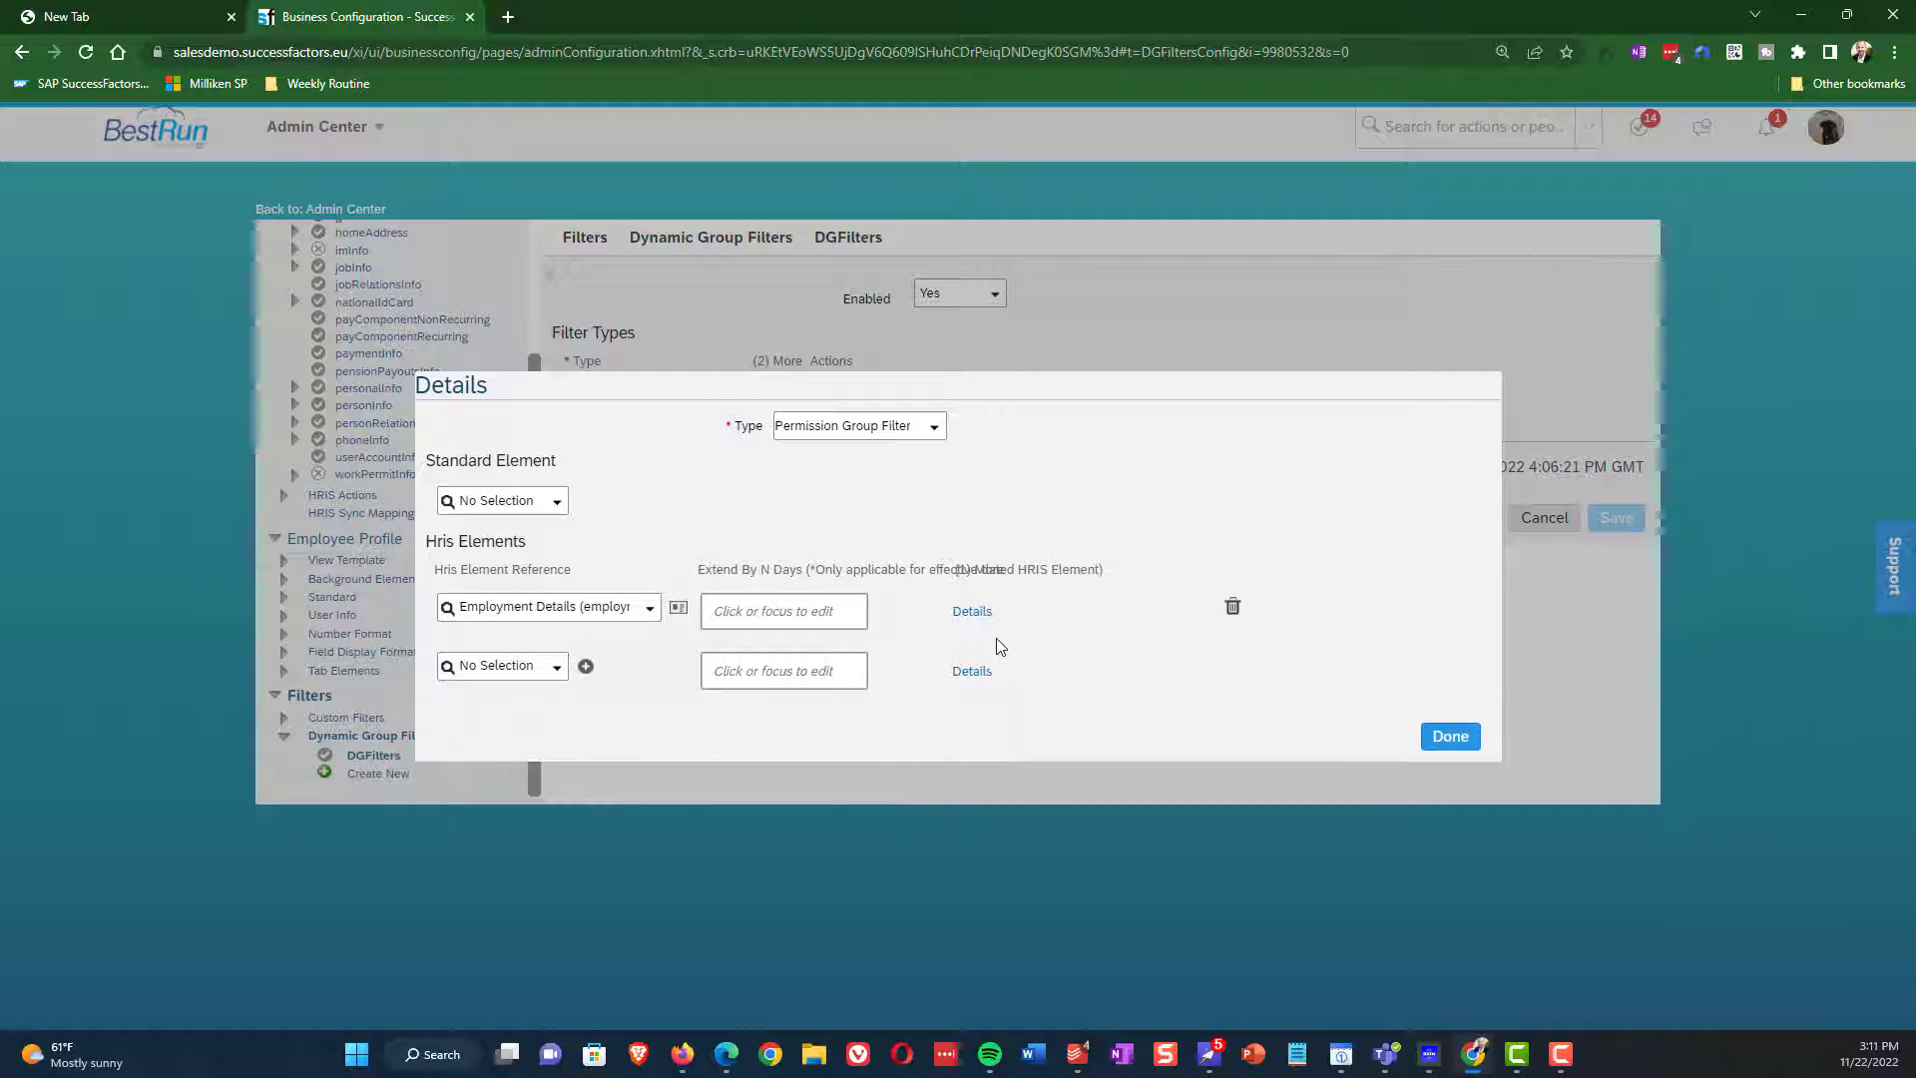
left_click(973, 613)
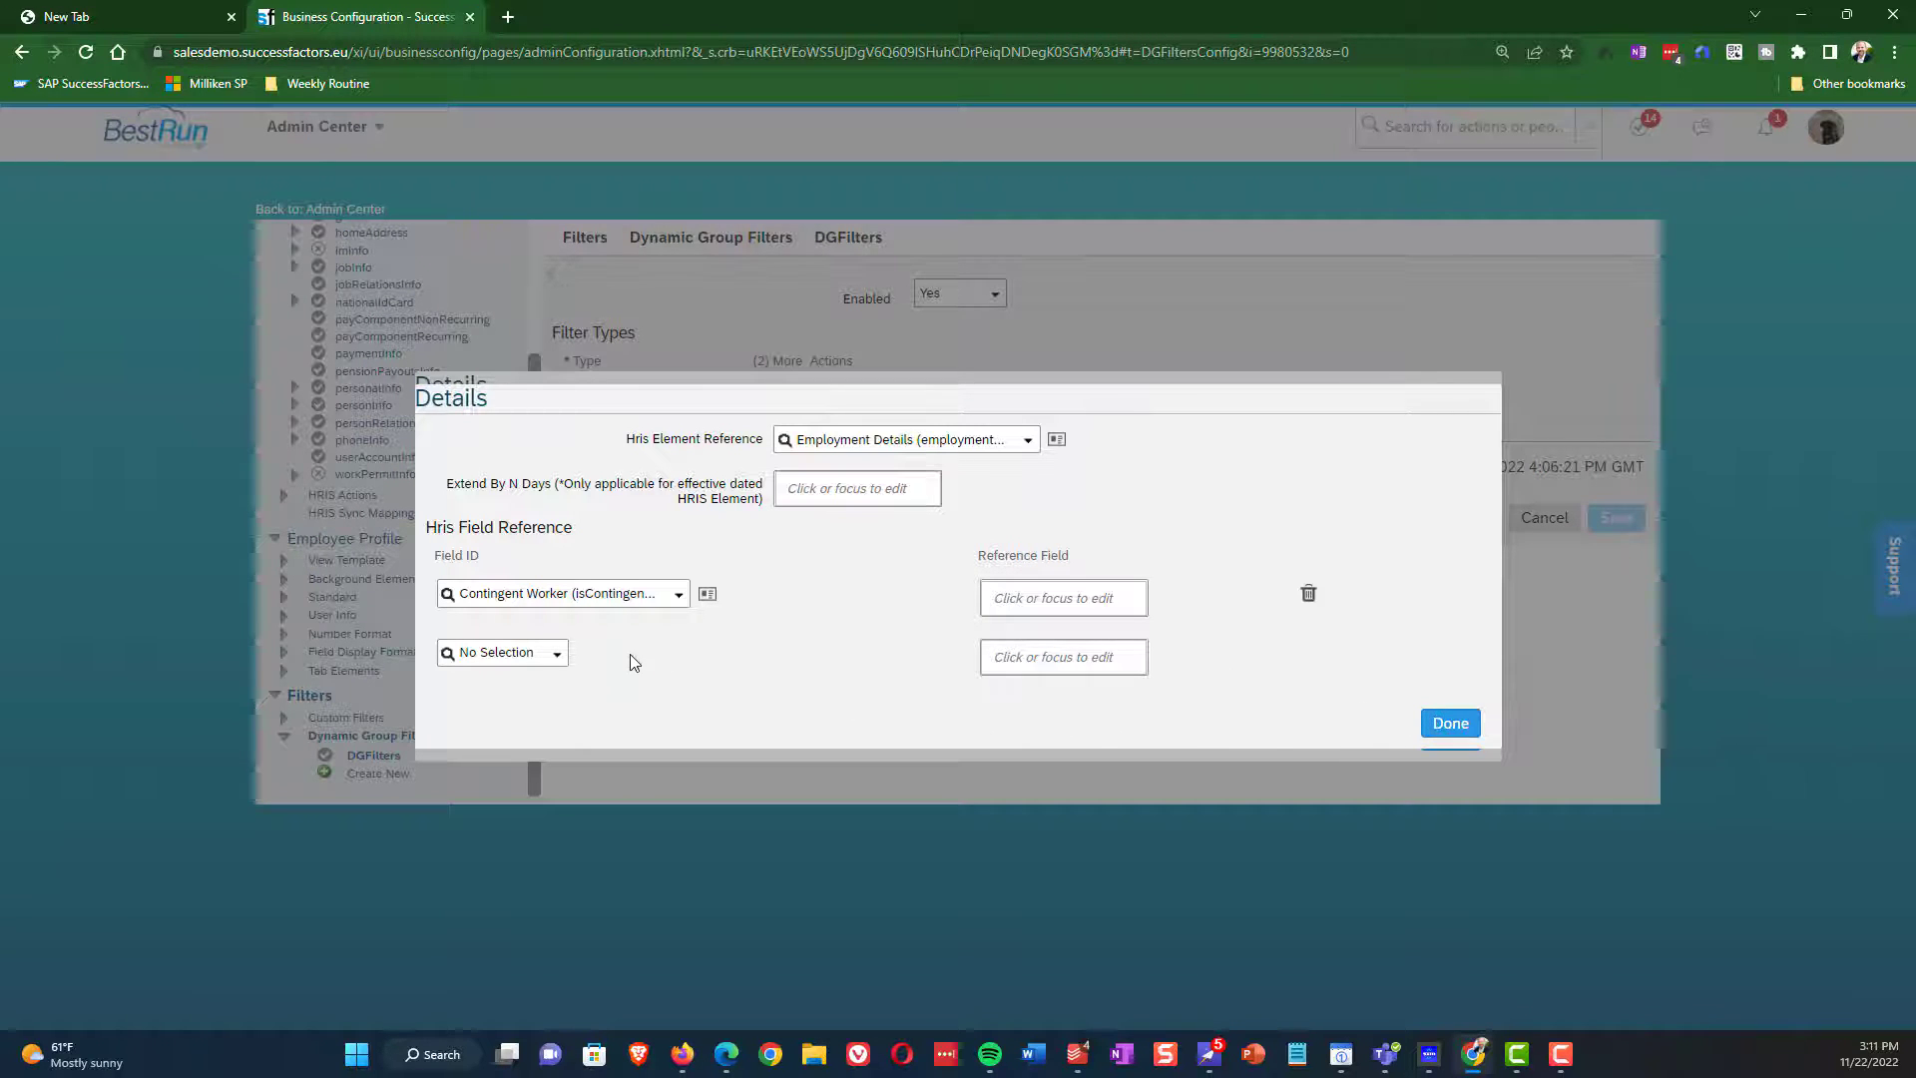
left_click(1450, 723)
- Add Job Information (jobInfo) as a second HRIS element with field Pay Scale Area
left_click(512, 667)
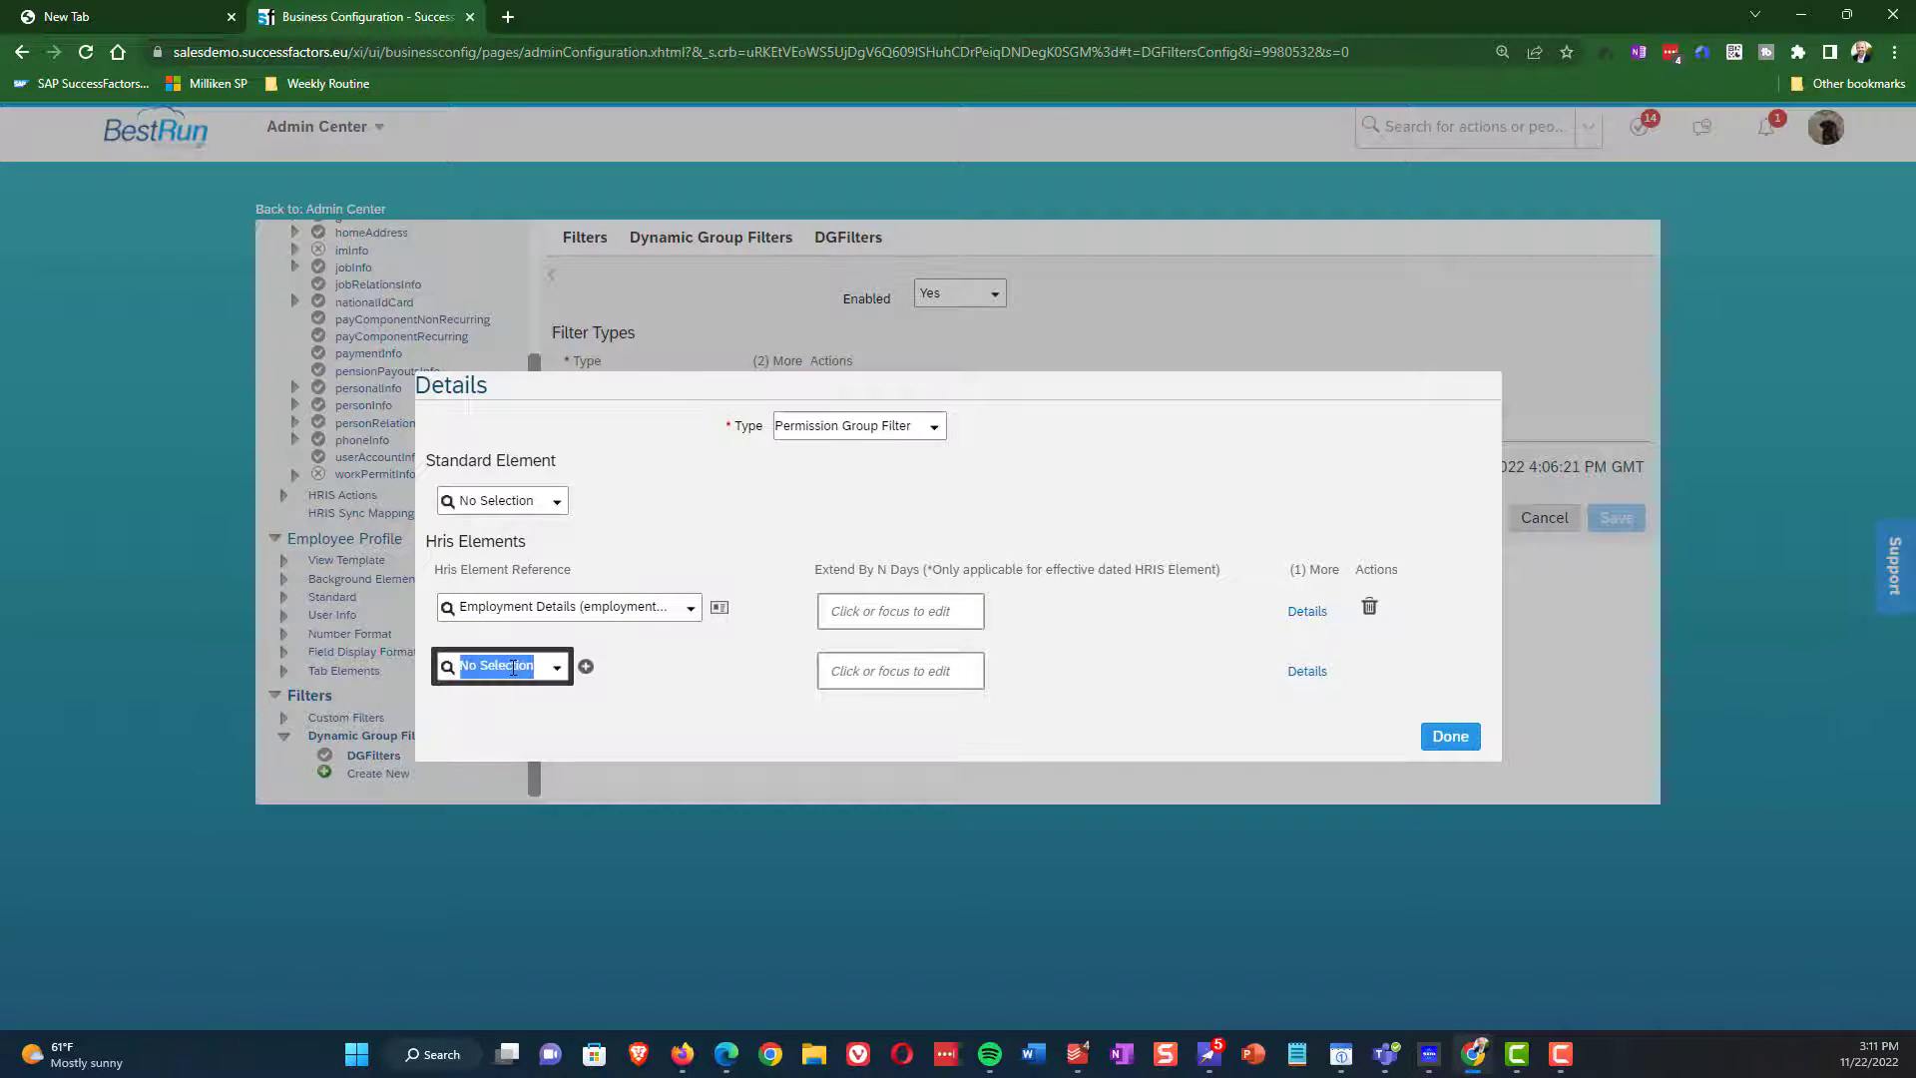
type("job infor")
left_click(531, 692)
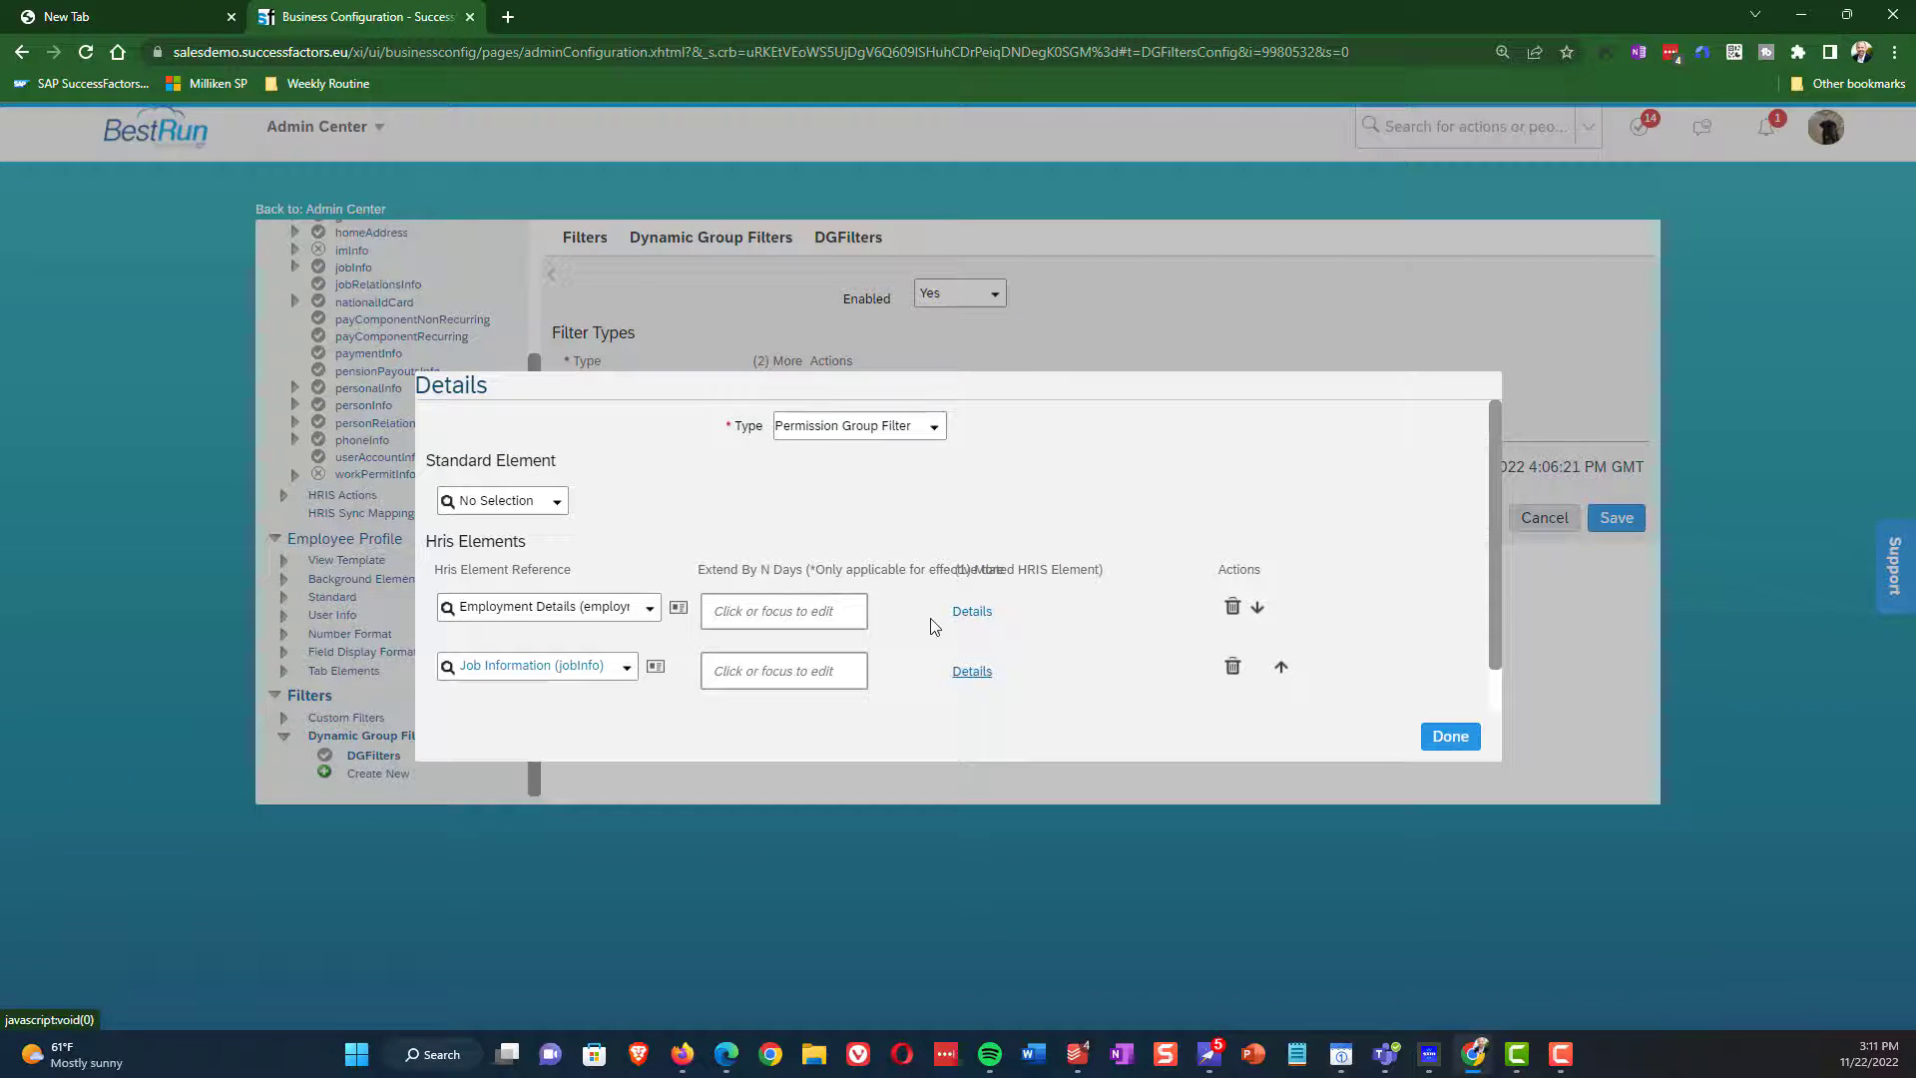
left_click(972, 671)
left_click(583, 624)
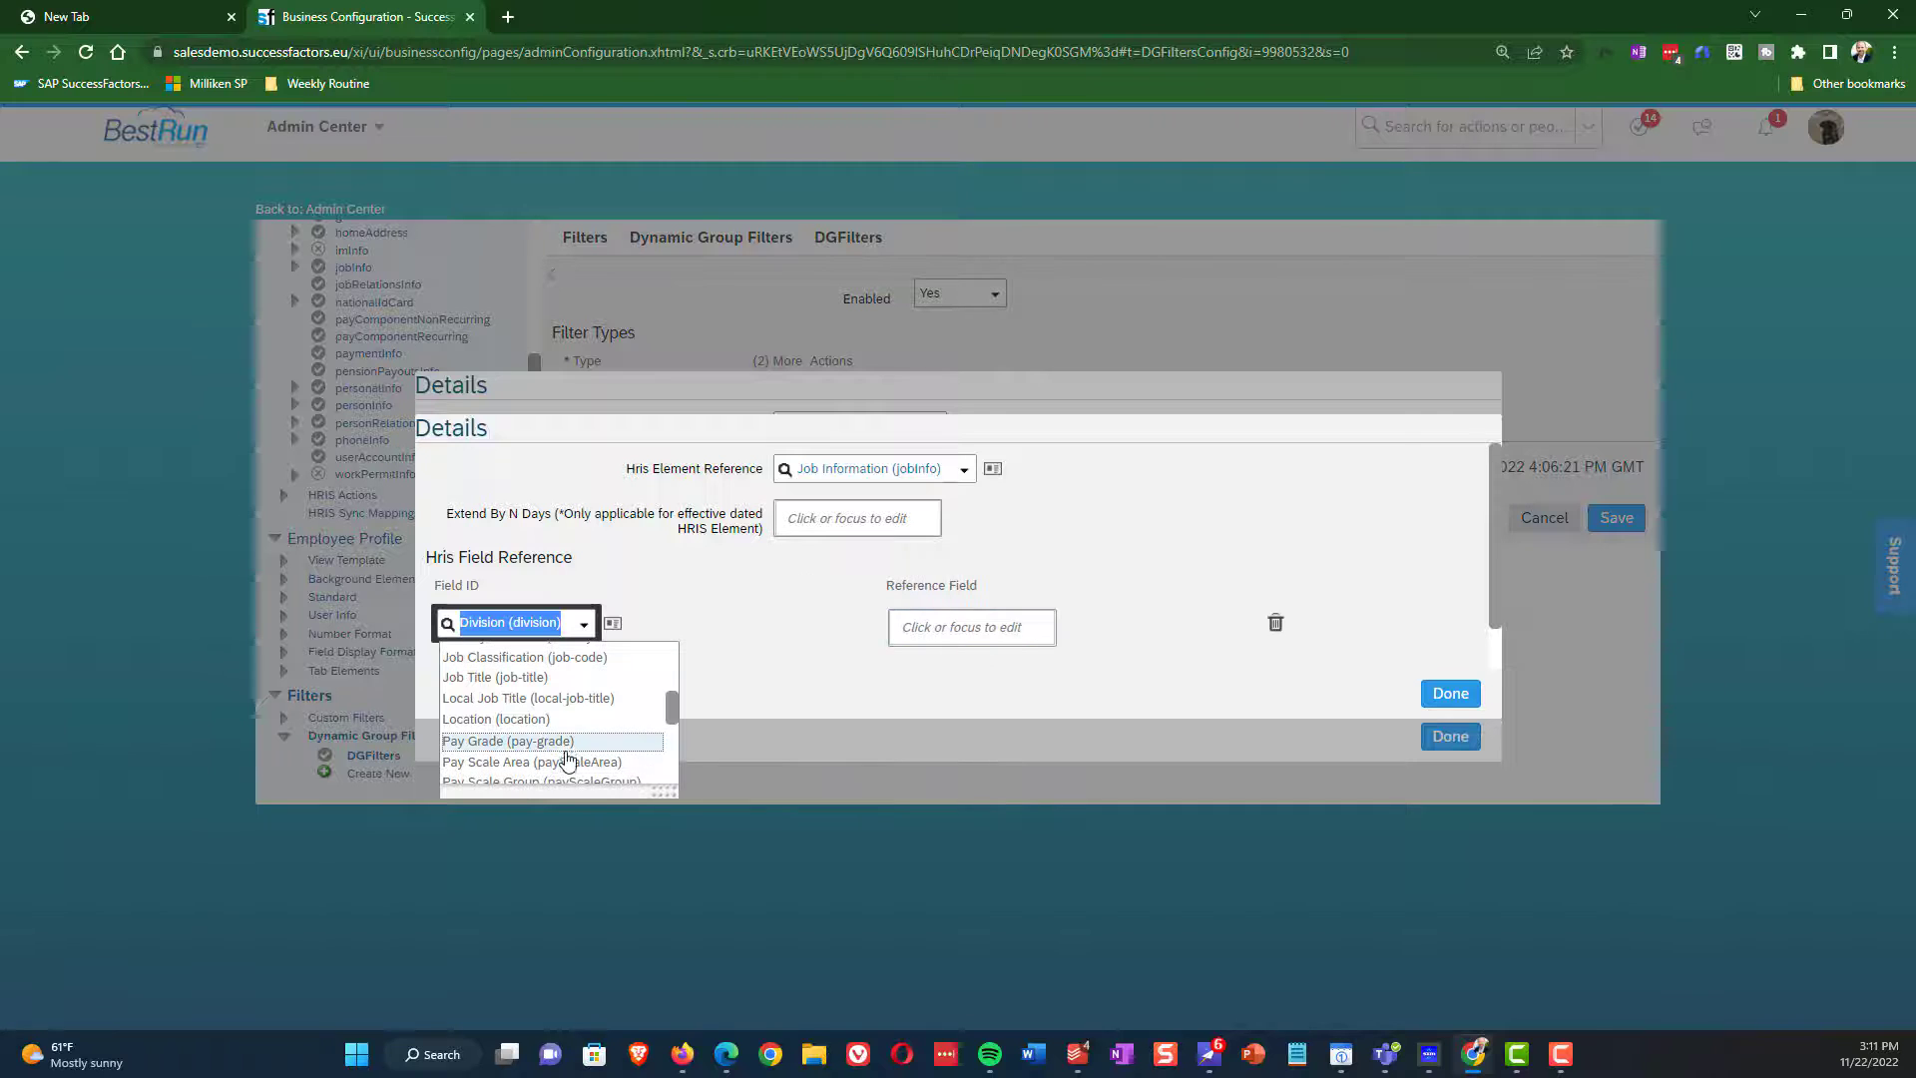
left_click(561, 763)
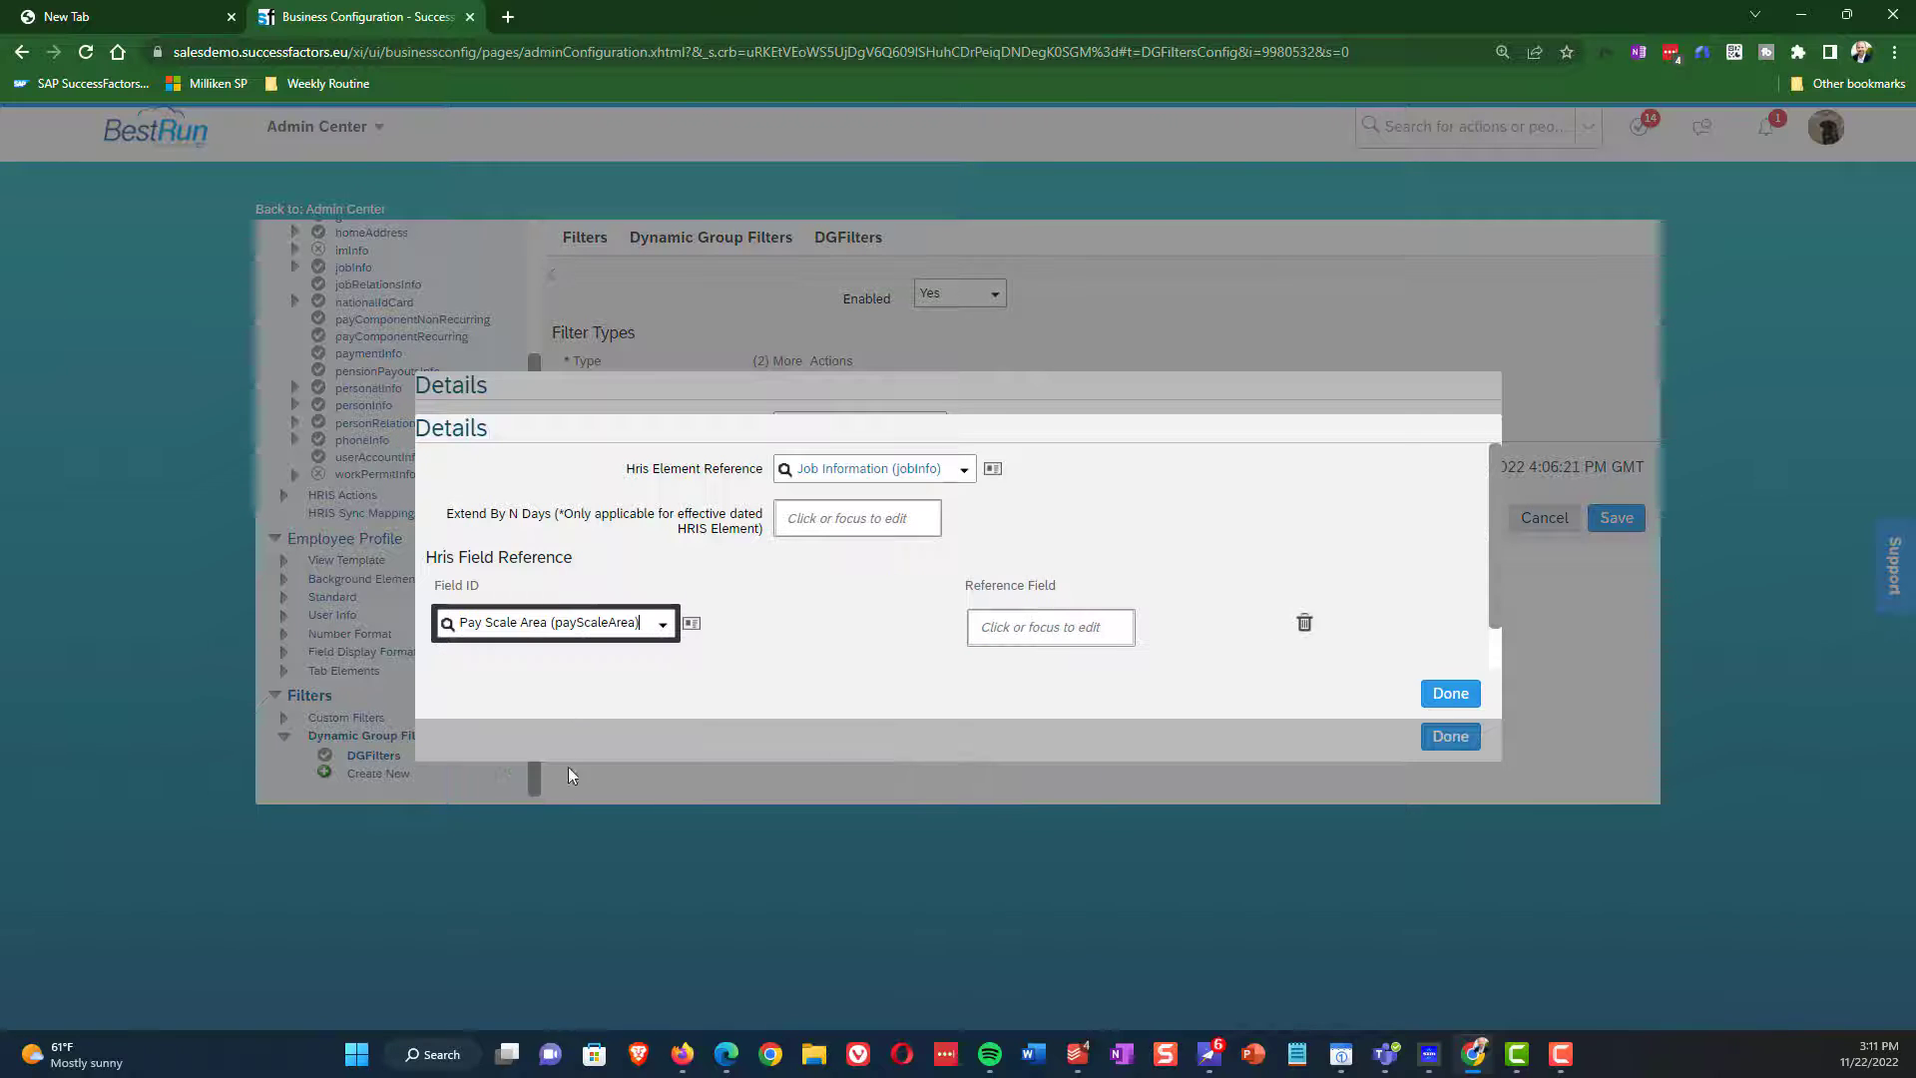
left_click(1452, 691)
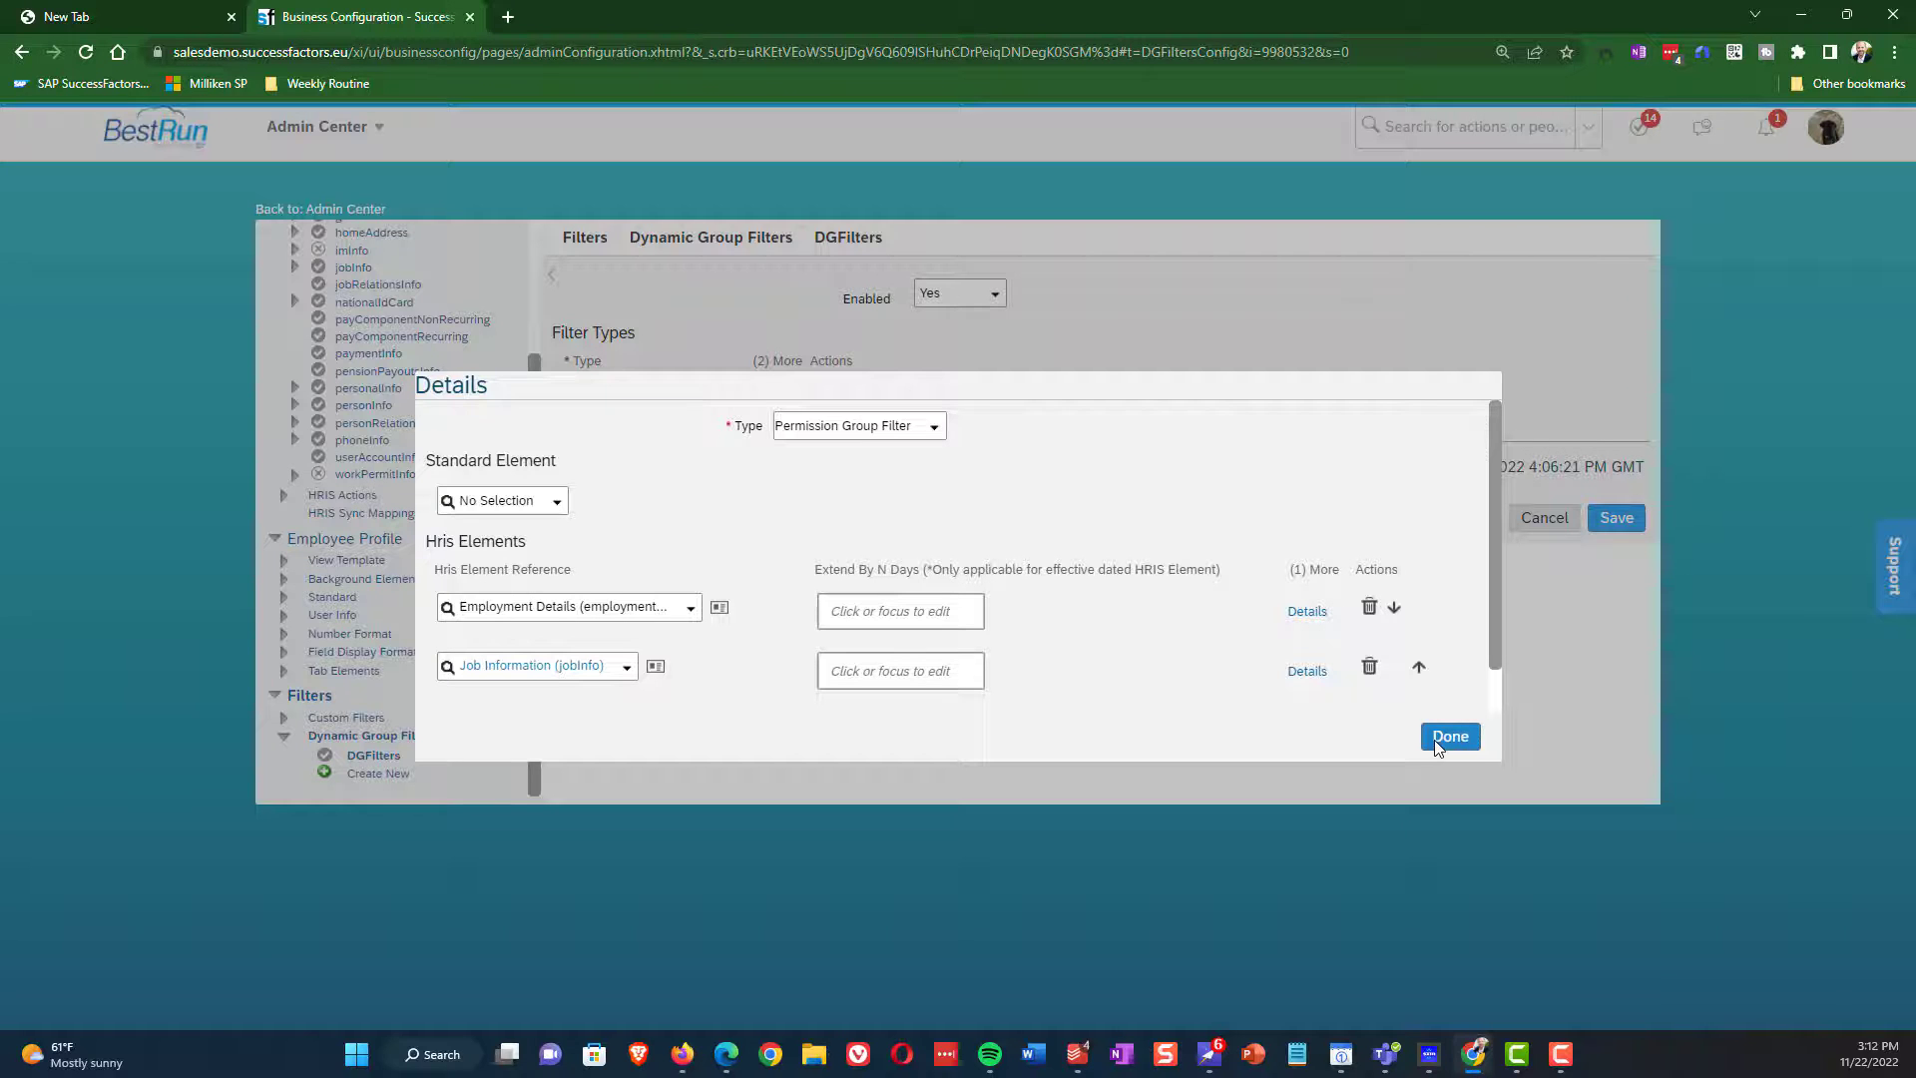
- Close the permission group filter details and save DGFilters
left_click(1449, 737)
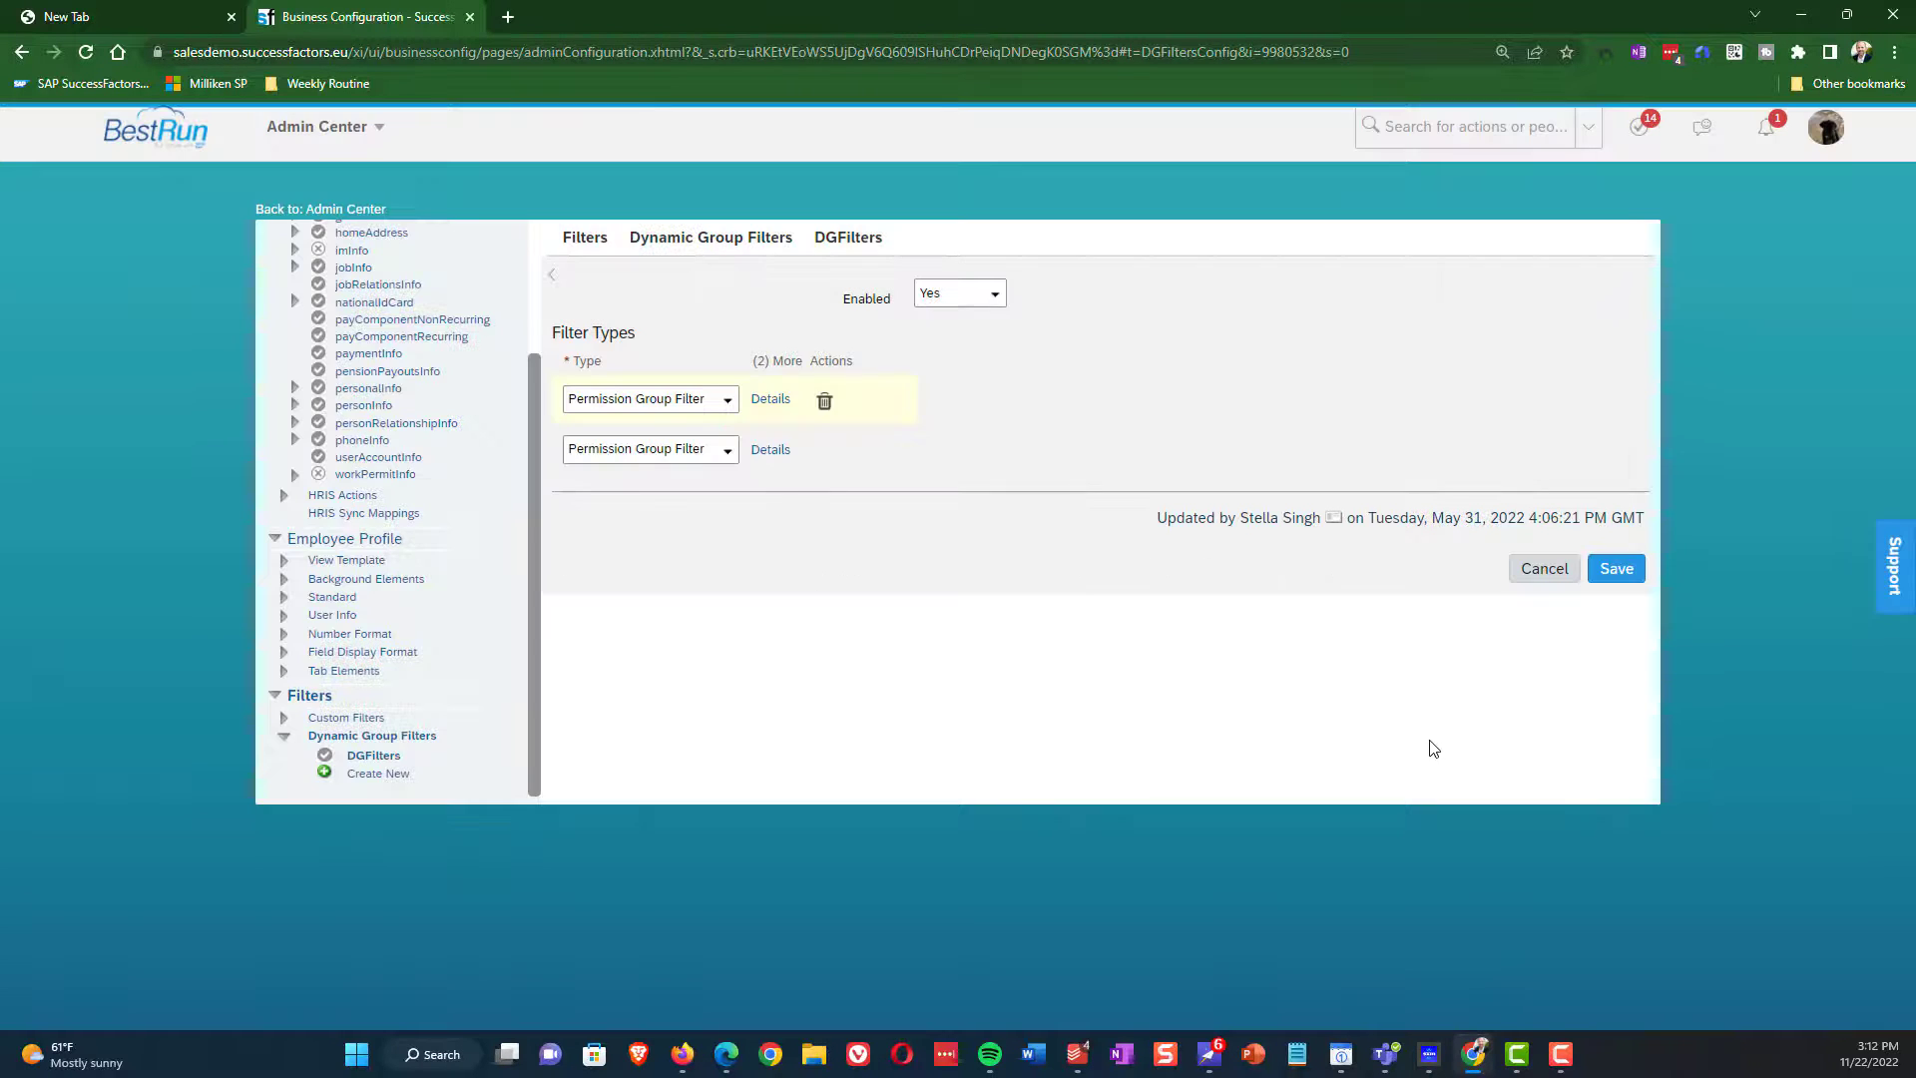
left_click(1619, 573)
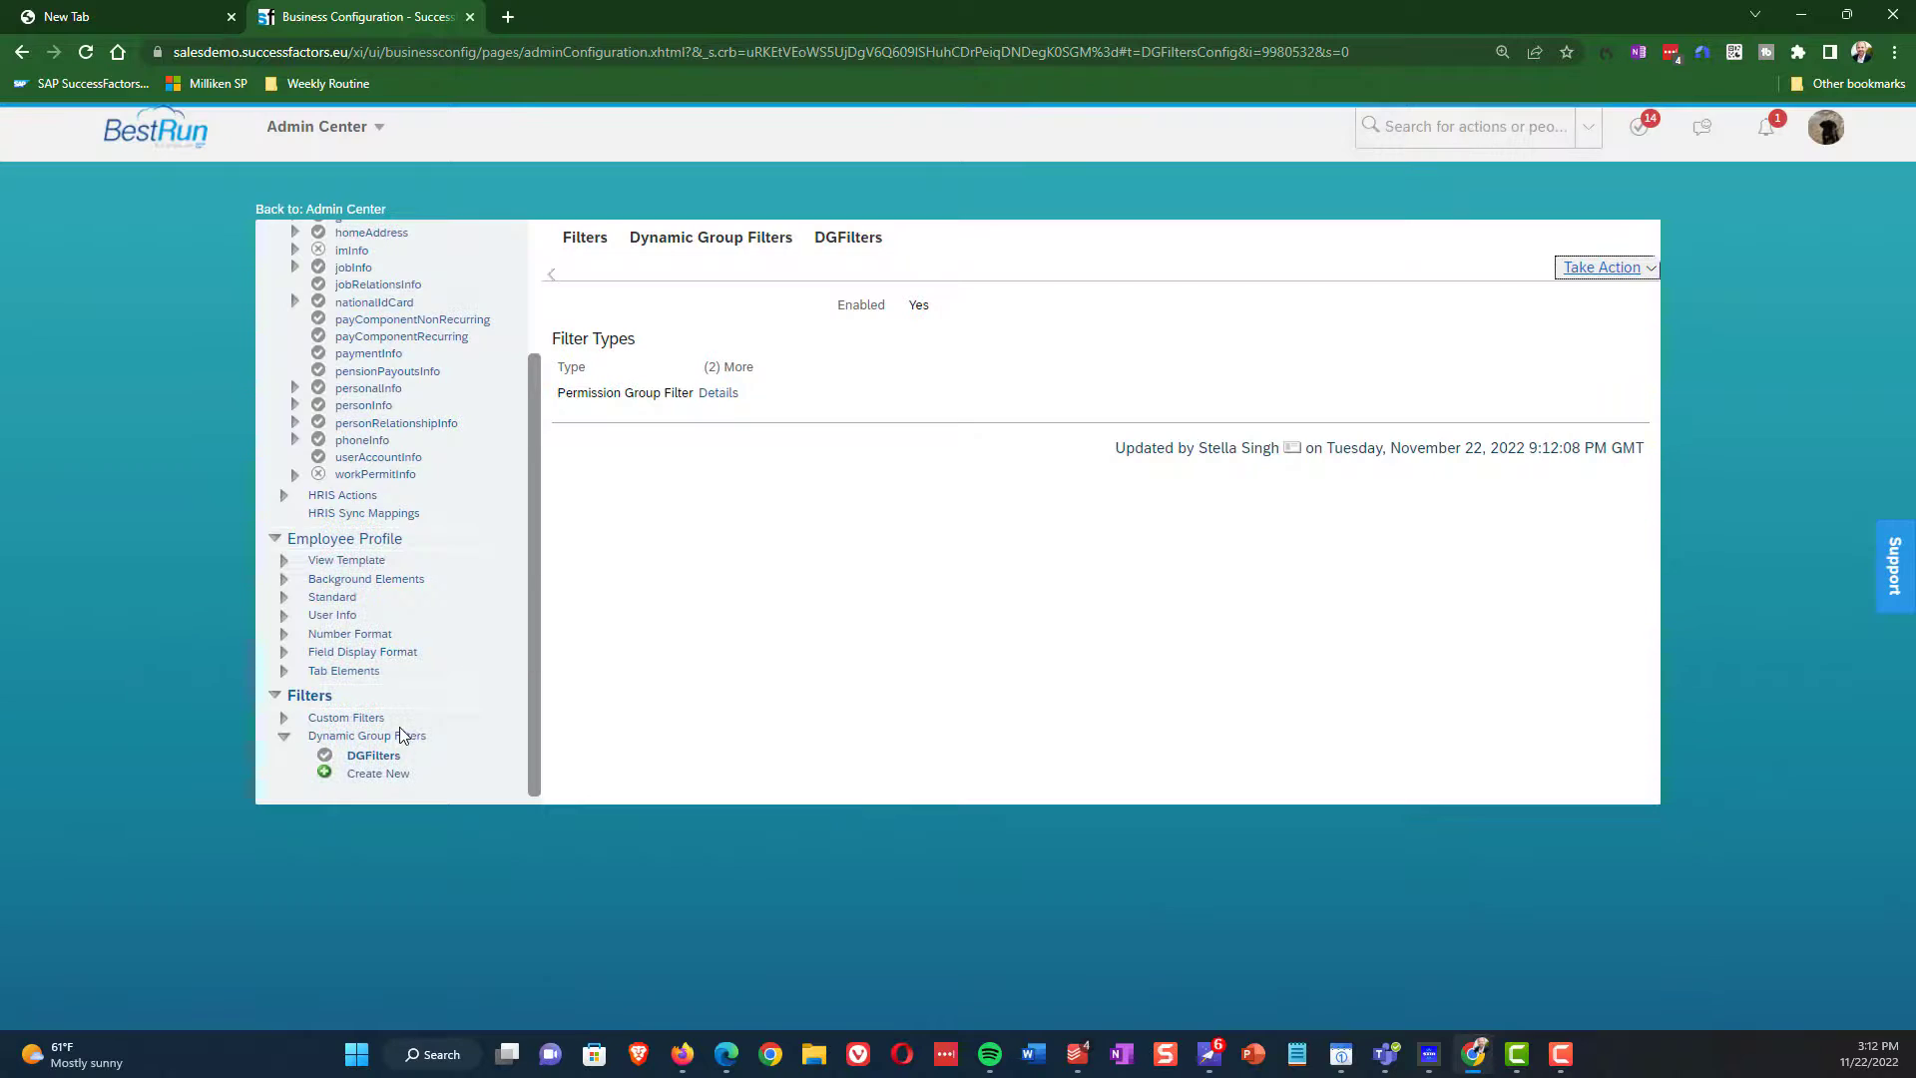
scroll(390, 735, "up", 2)
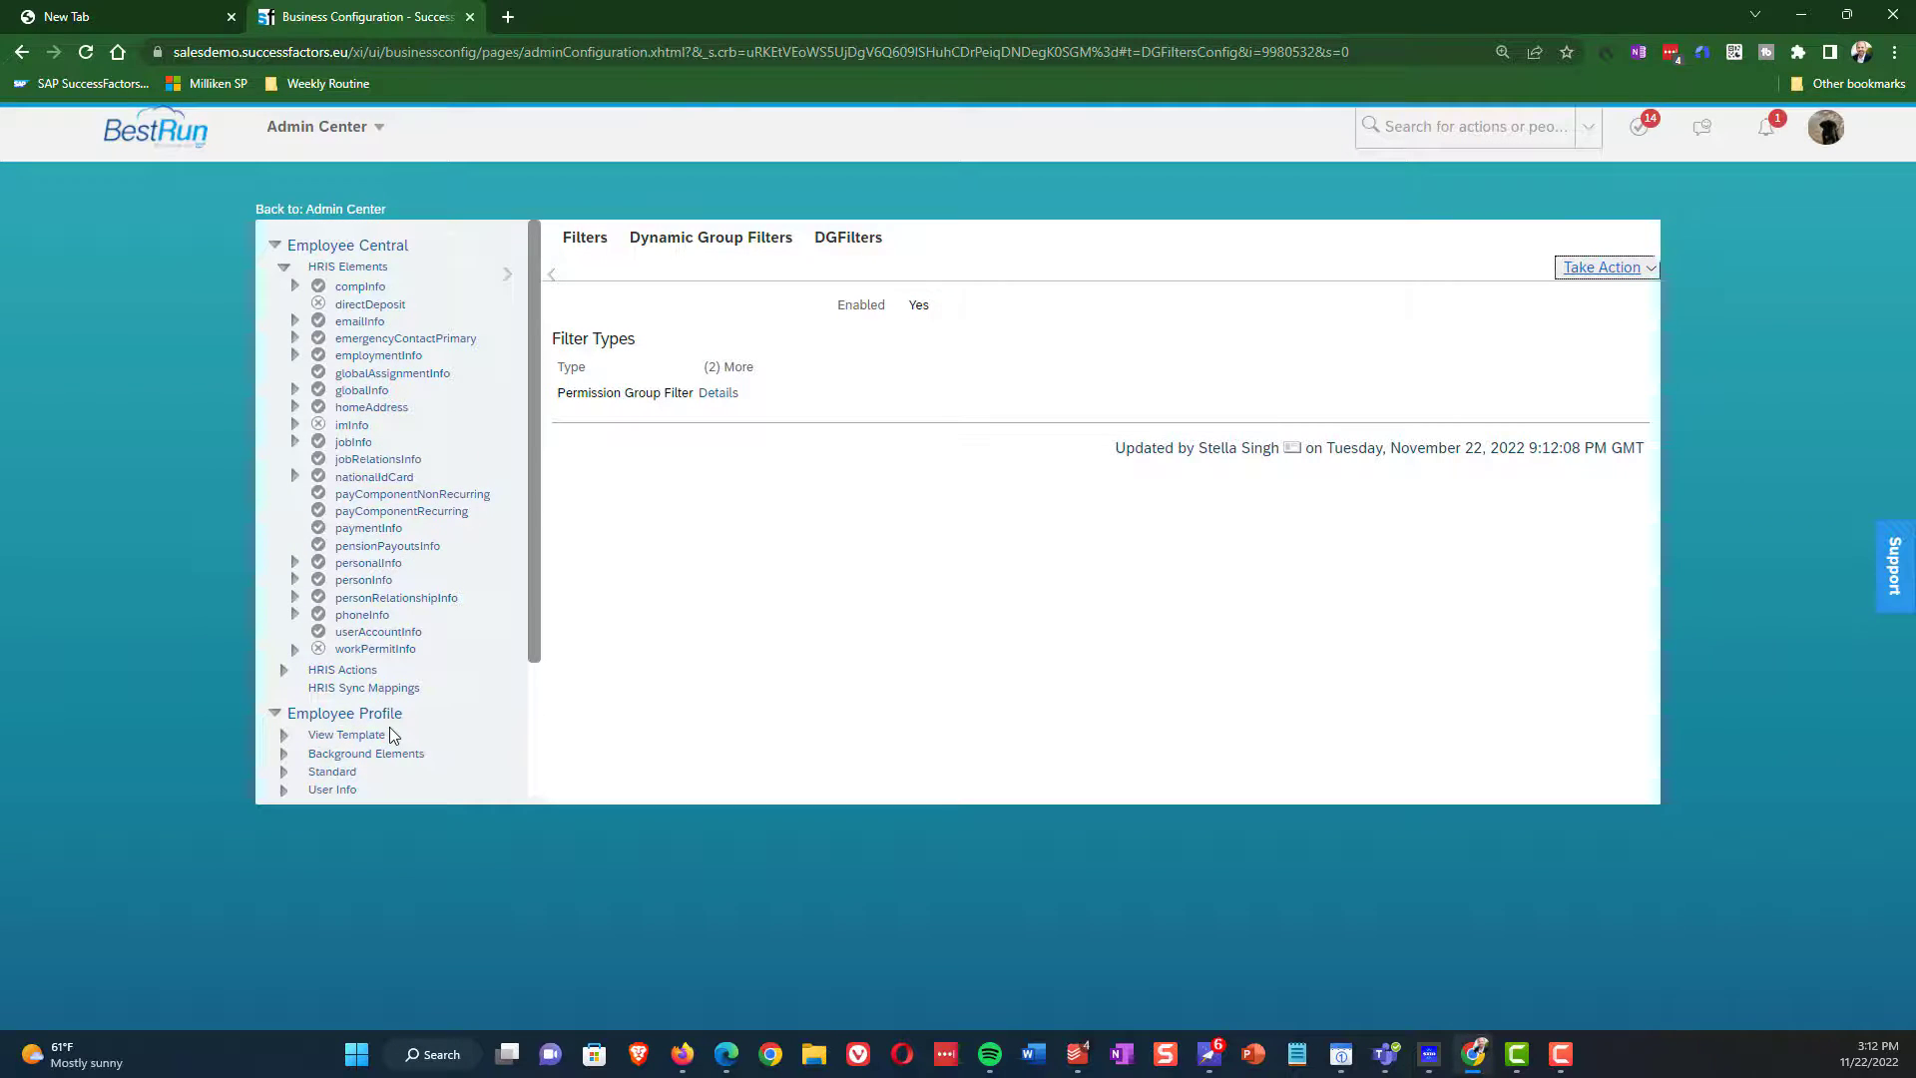